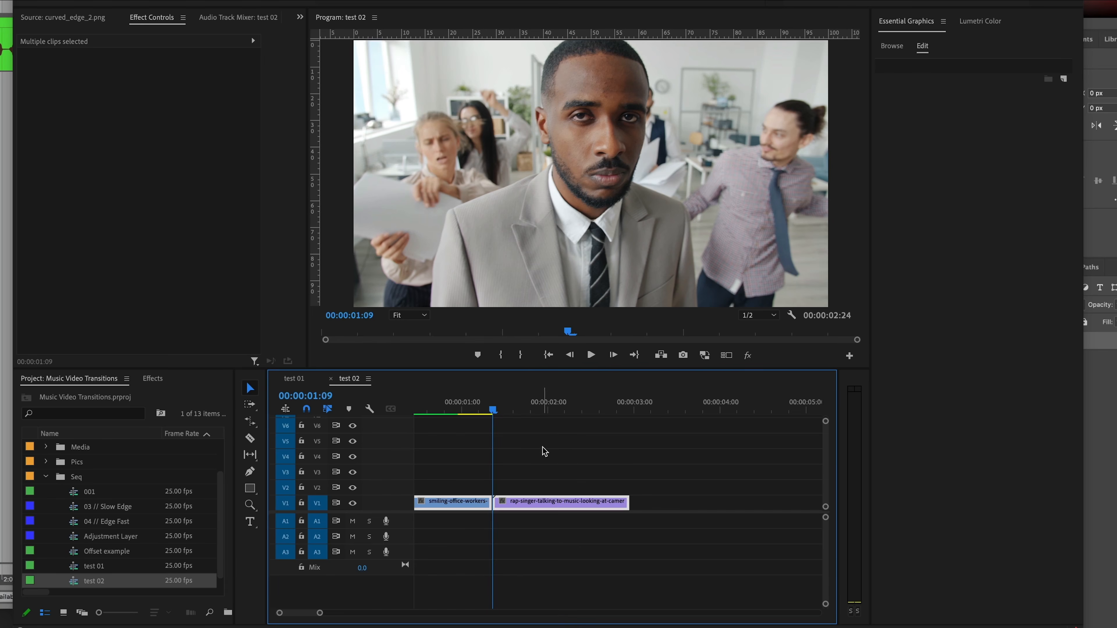
# Select the rap-singer clip and copy its first frame at 00:00:01:09 with the Arrow plugin
pyautogui.click(504, 426)
pyautogui.click(516, 513)
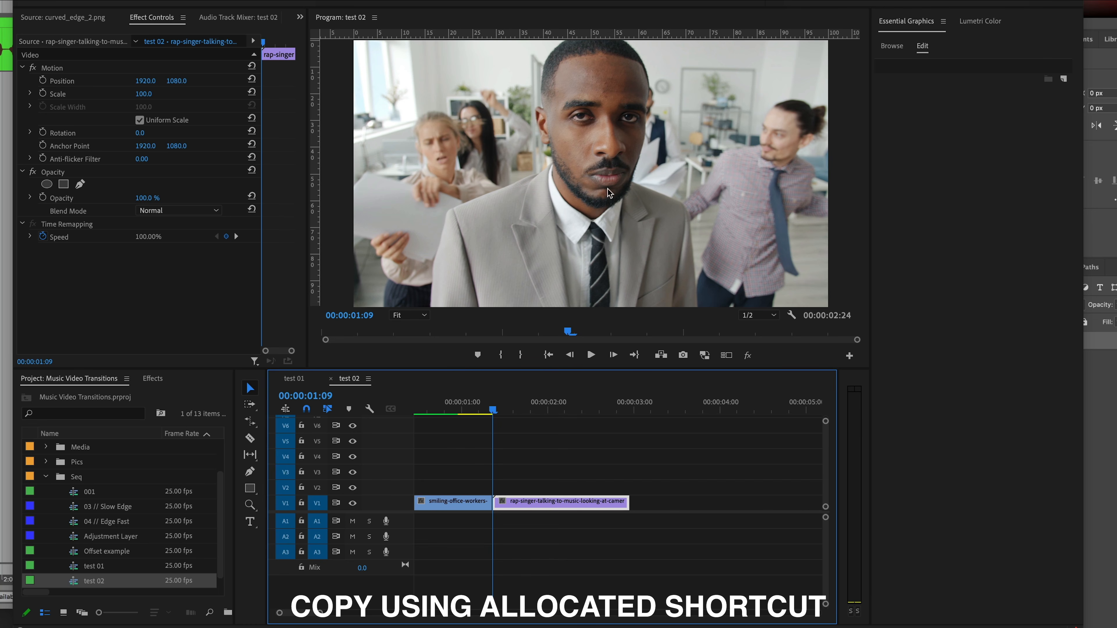
pyautogui.press('super+shift+c')
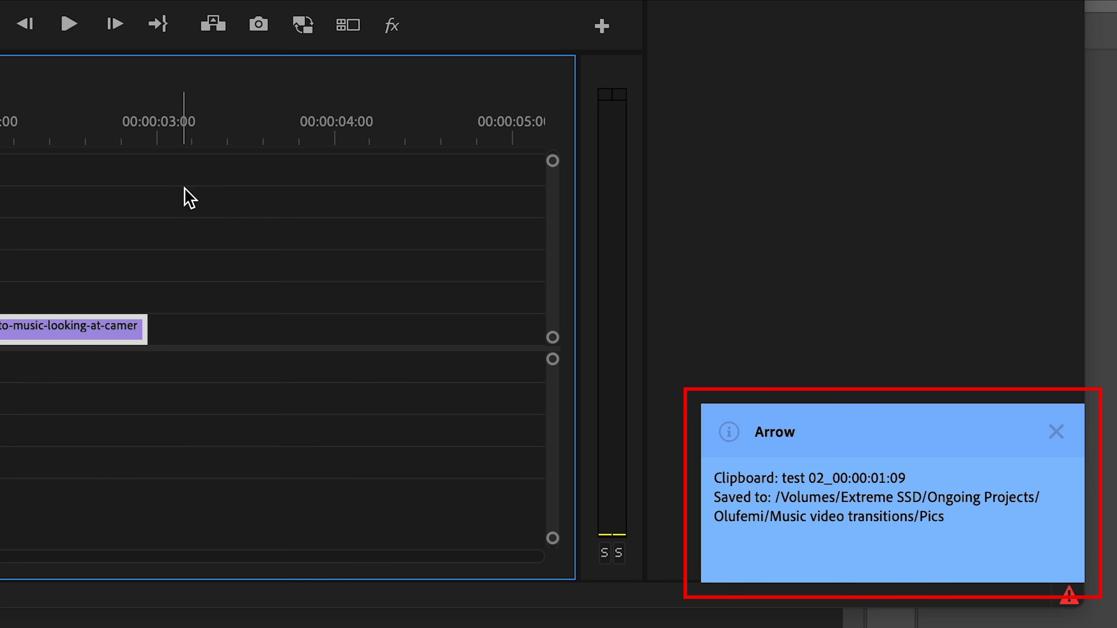
# Switch to Photoshop and create a new 3840 × 2160 pixel document with a white background
pyautogui.press('super+Tab')
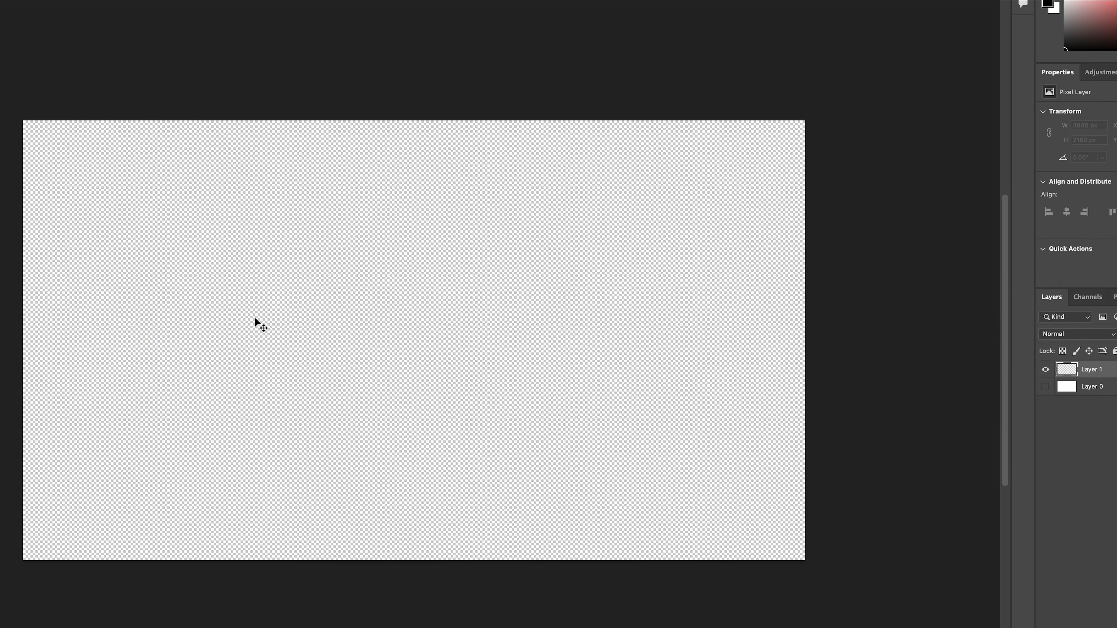
pyautogui.press('super+n')
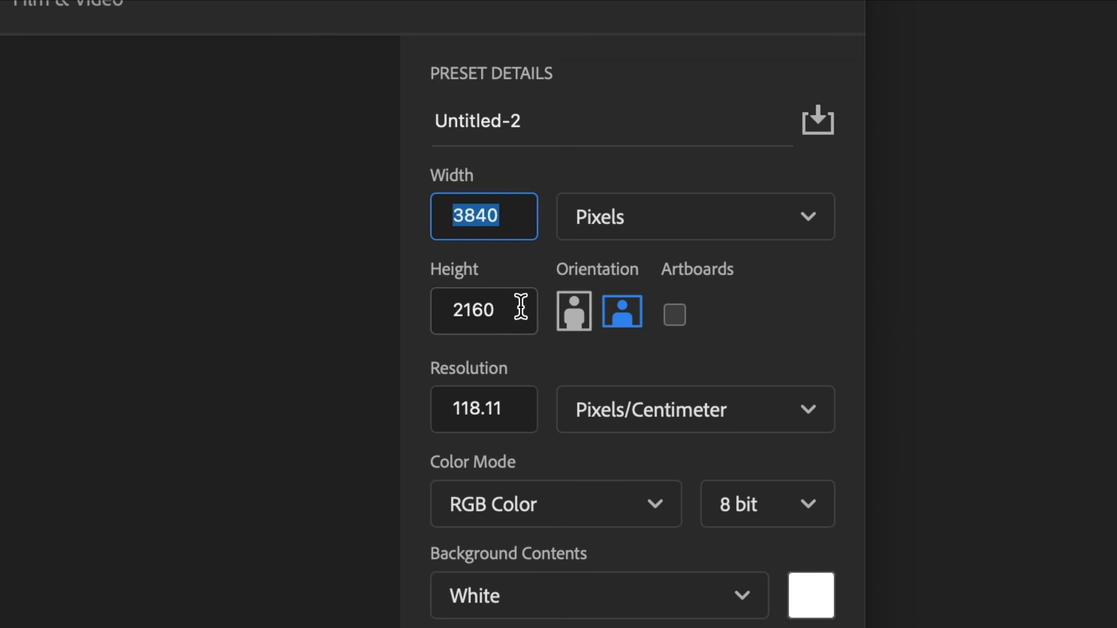
pyautogui.click(846, 255)
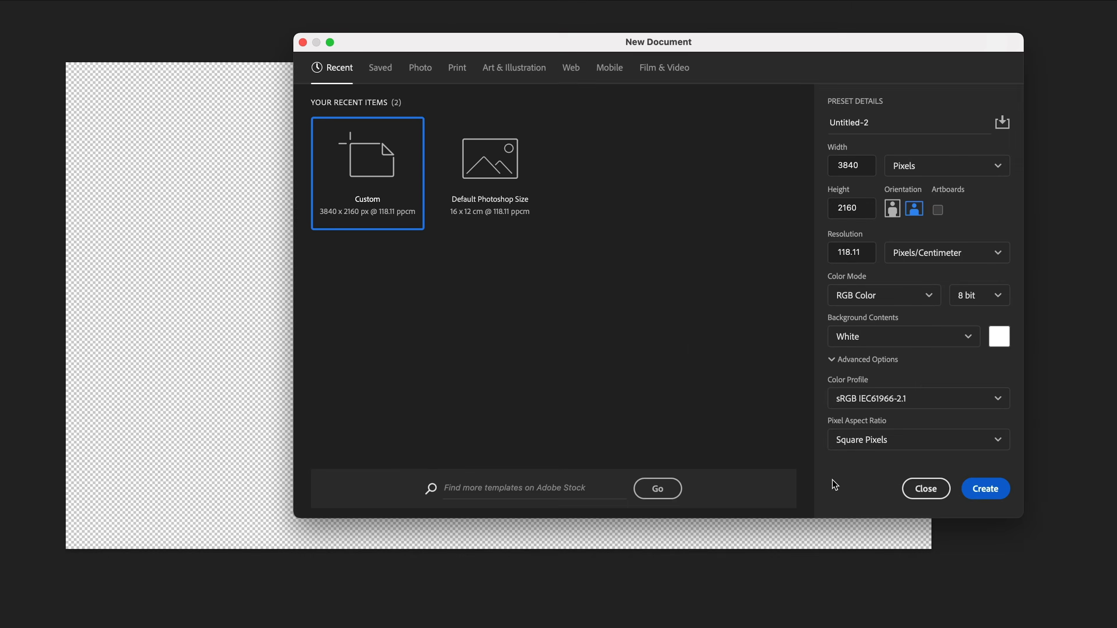
pyautogui.press('Return')
# Place the saved frame test 02_00_00_01_09_v004.png from the Pics folder in Finder into the new document
pyautogui.press('super+Tab')
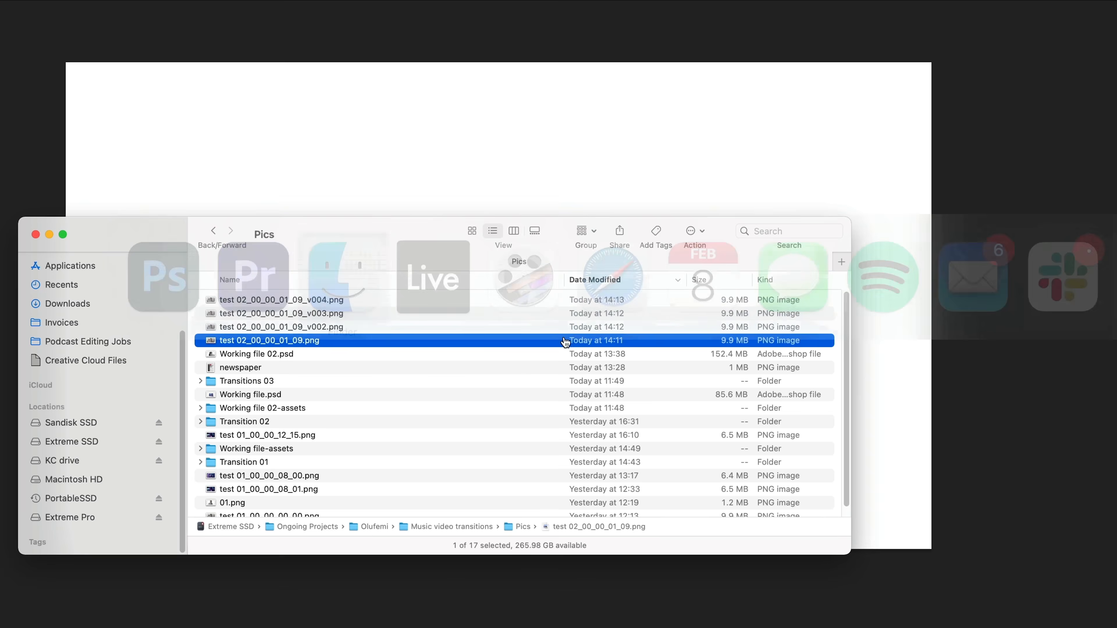
pyautogui.click(299, 300)
pyautogui.moveTo(299, 301); pyautogui.dragTo(469, 240)
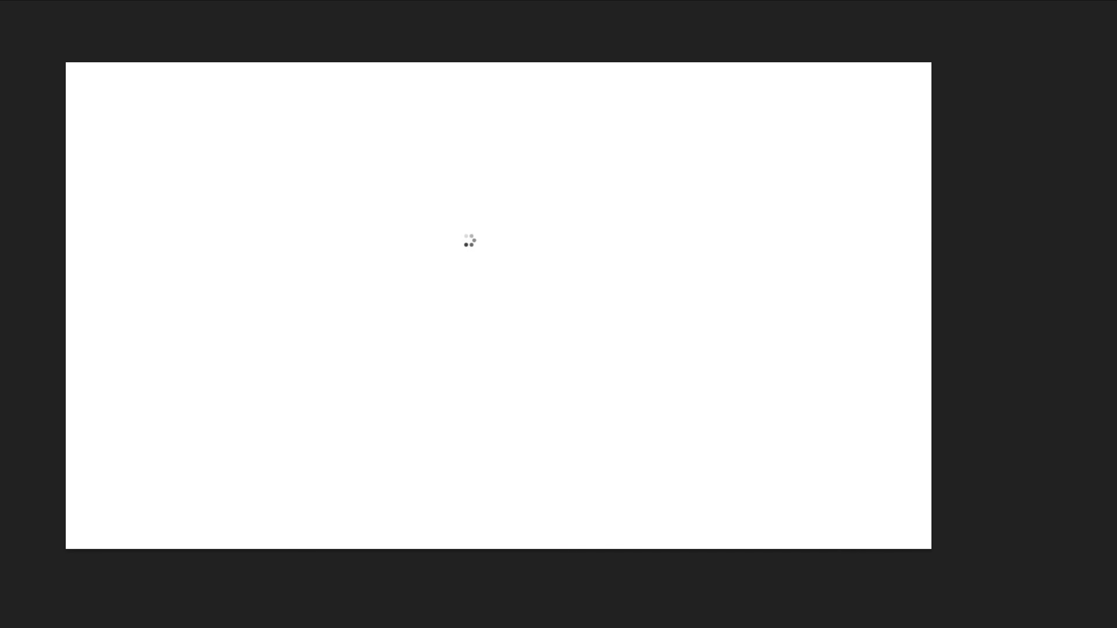
pyautogui.press('Return')
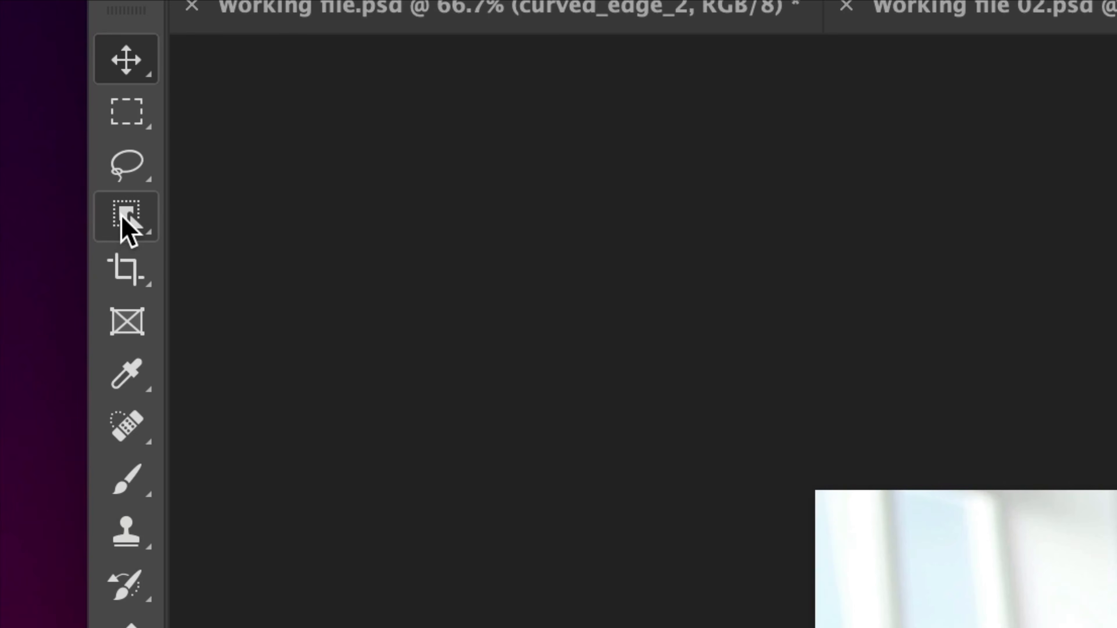
# Select the man in the grey suit with the Object Selection tool and open Select and Mask
pyautogui.click(128, 229)
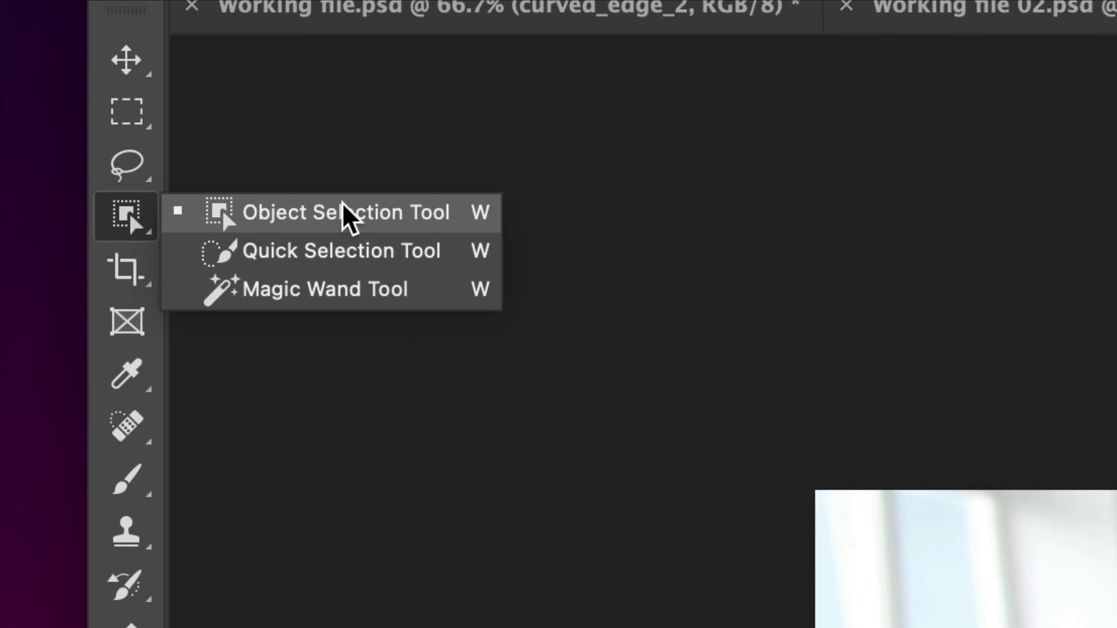
pyautogui.click(342, 220)
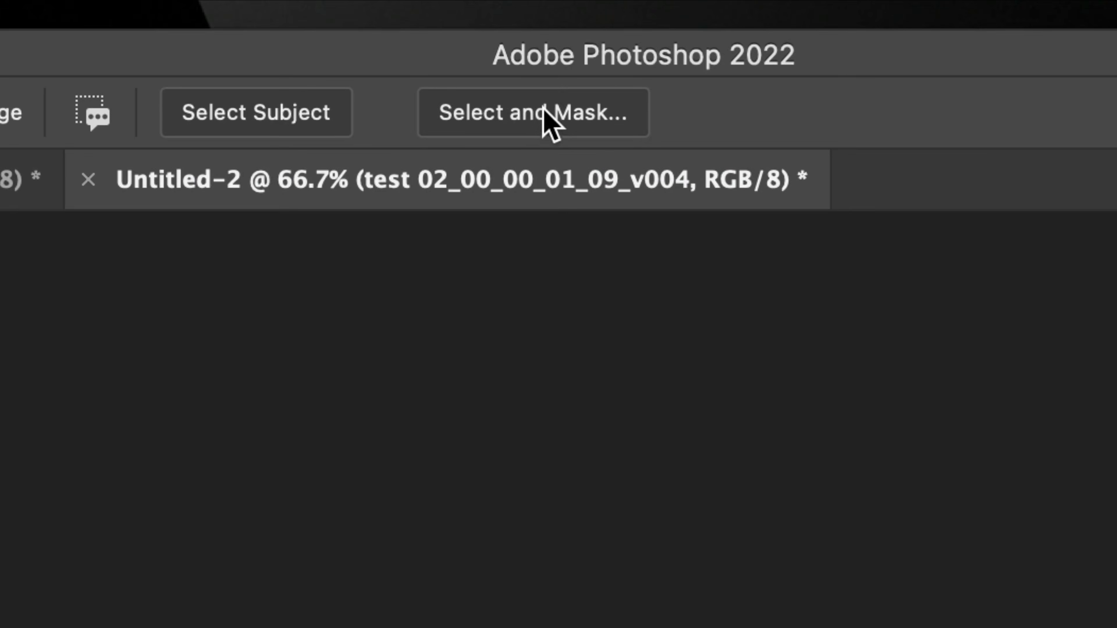
pyautogui.click(531, 23)
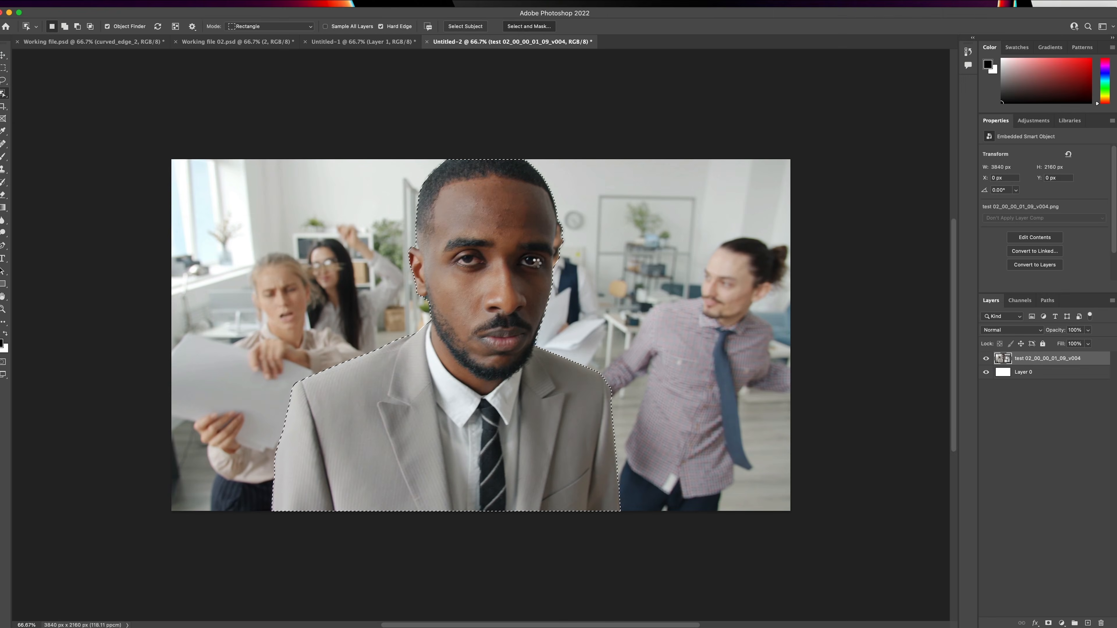
# Inspect the man's mask edges up close and output the selection to a new layer
pyautogui.scroll(10, 562, 240)
pyautogui.moveTo(519, 374); pyautogui.dragTo(538, 176)
pyautogui.moveTo(506, 310); pyautogui.dragTo(508, 283)
pyautogui.scroll(-6, 509, 283)
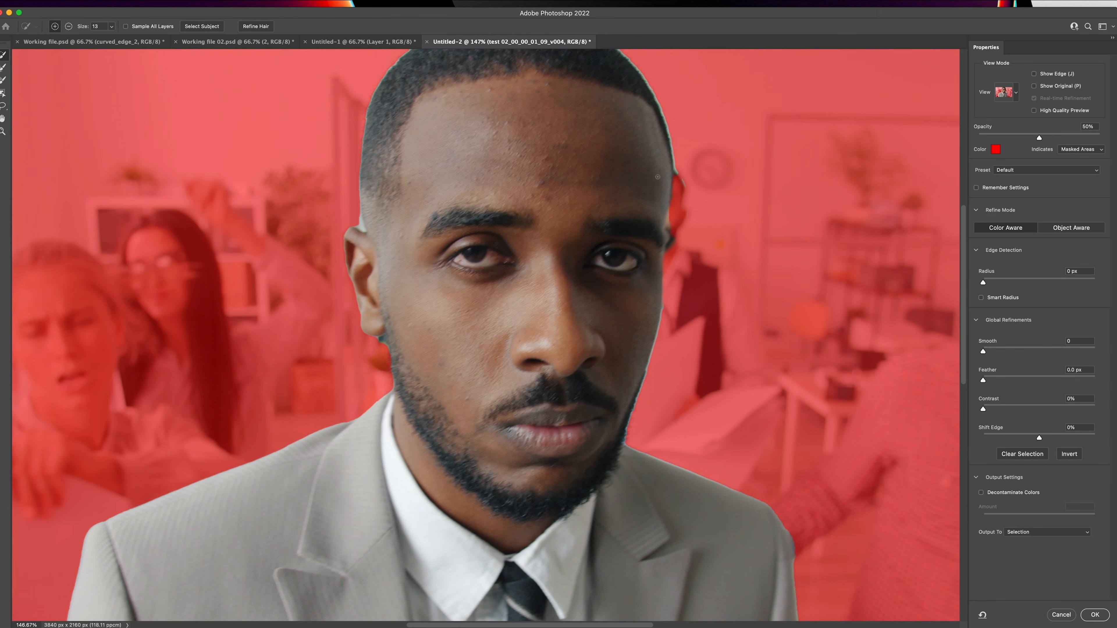
pyautogui.scroll(-10, 667, 231)
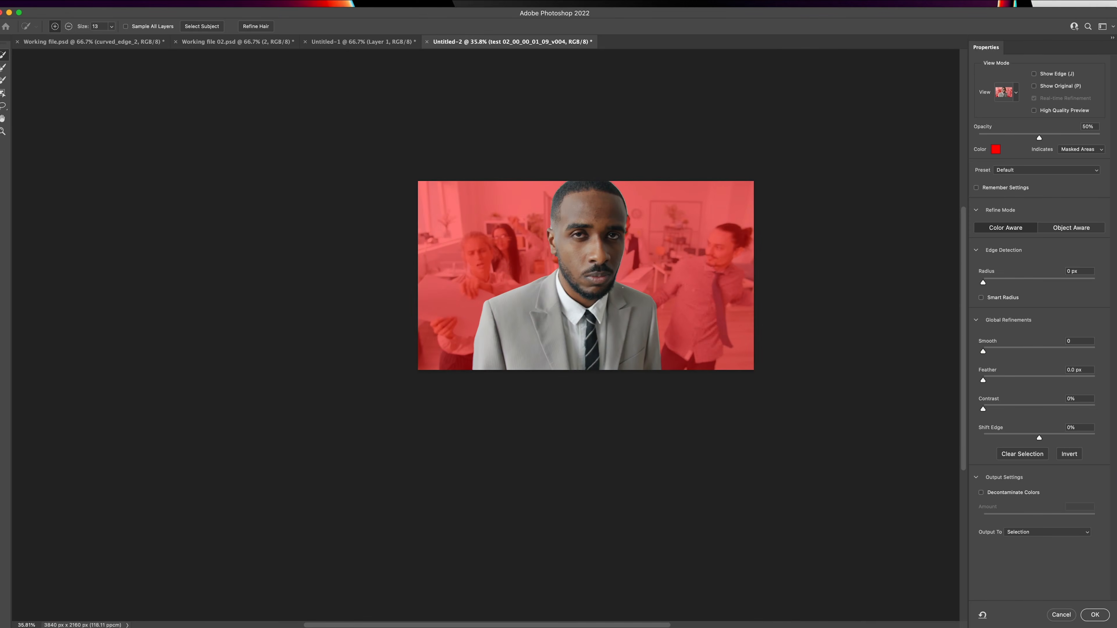
pyautogui.scroll(3, 597, 329)
pyautogui.click(1038, 532)
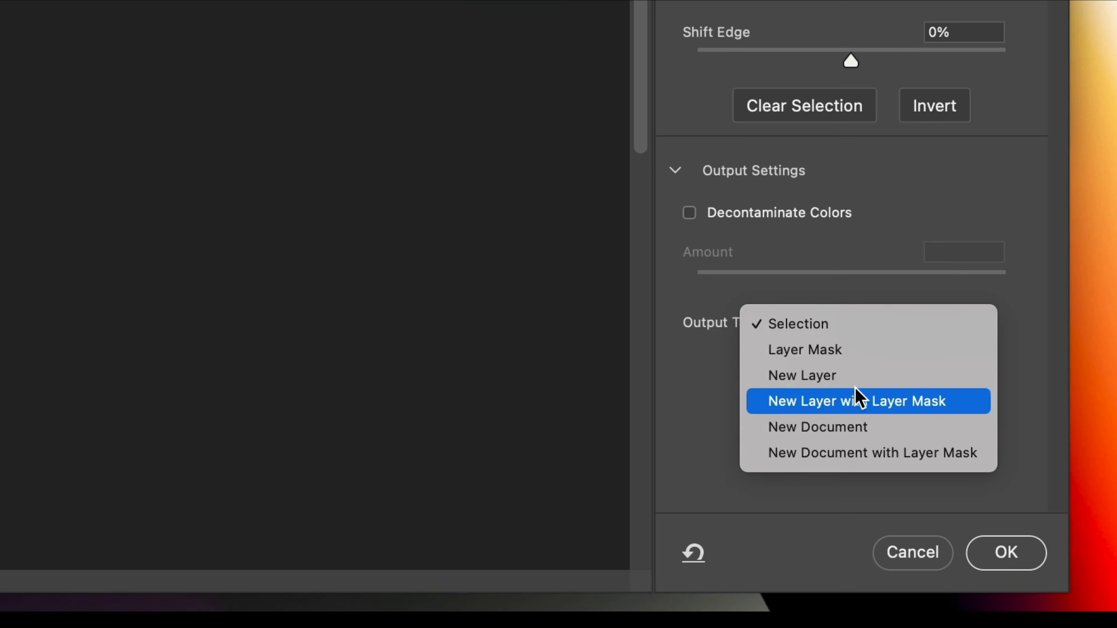
pyautogui.click(1031, 551)
pyautogui.click(1006, 554)
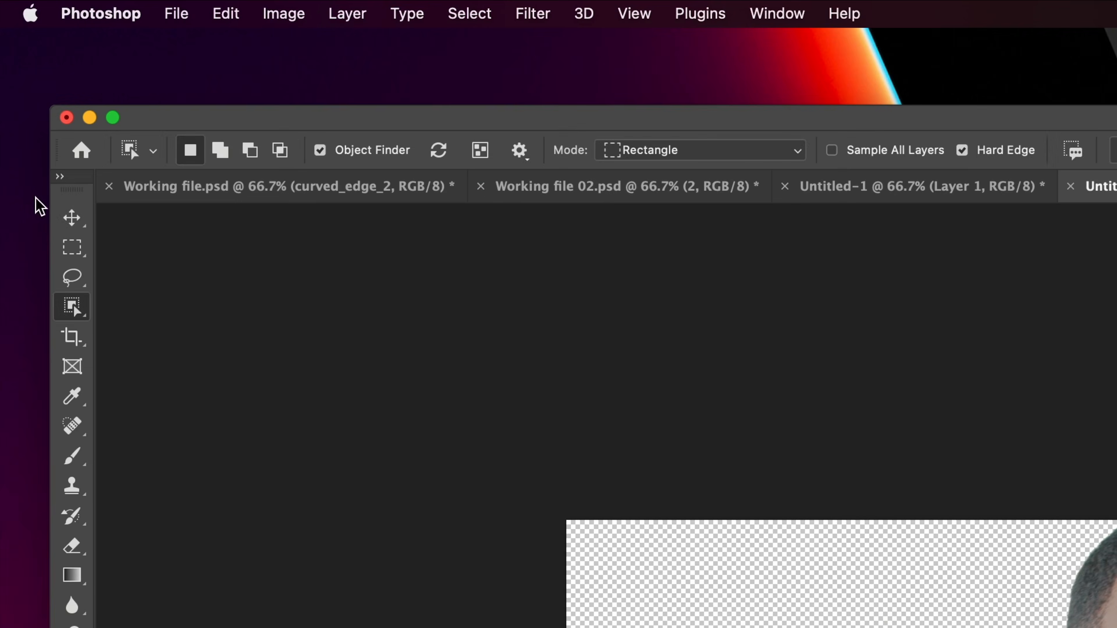
# Quick-export the cut-out man as the PNG file 001.png
pyautogui.press('v')
pyautogui.click(177, 15)
pyautogui.moveTo(299, 336)
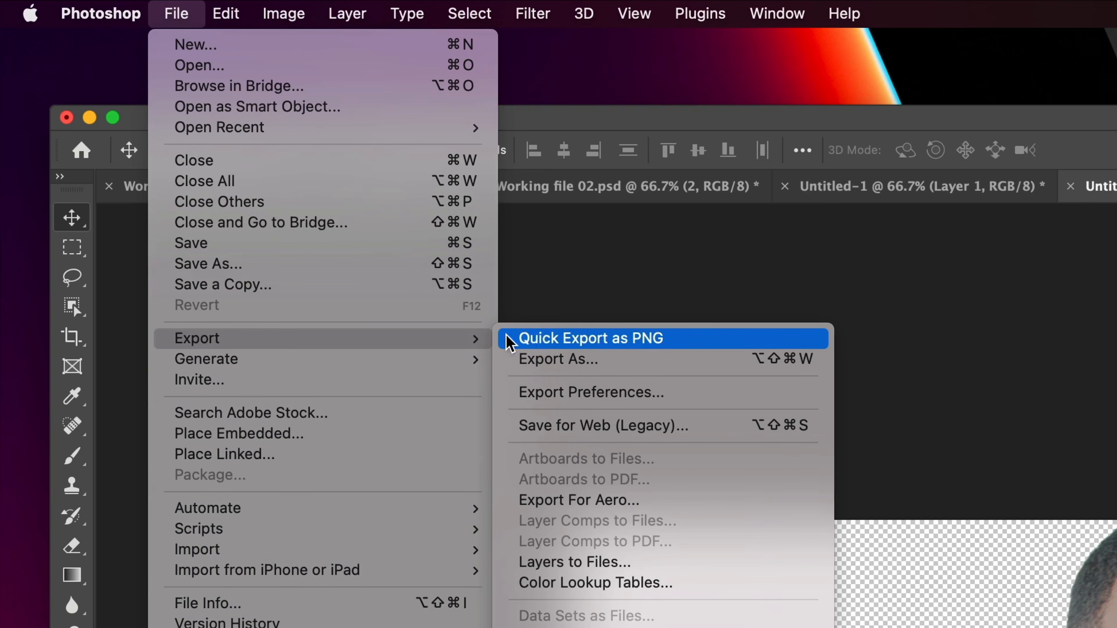
pyautogui.click(527, 337)
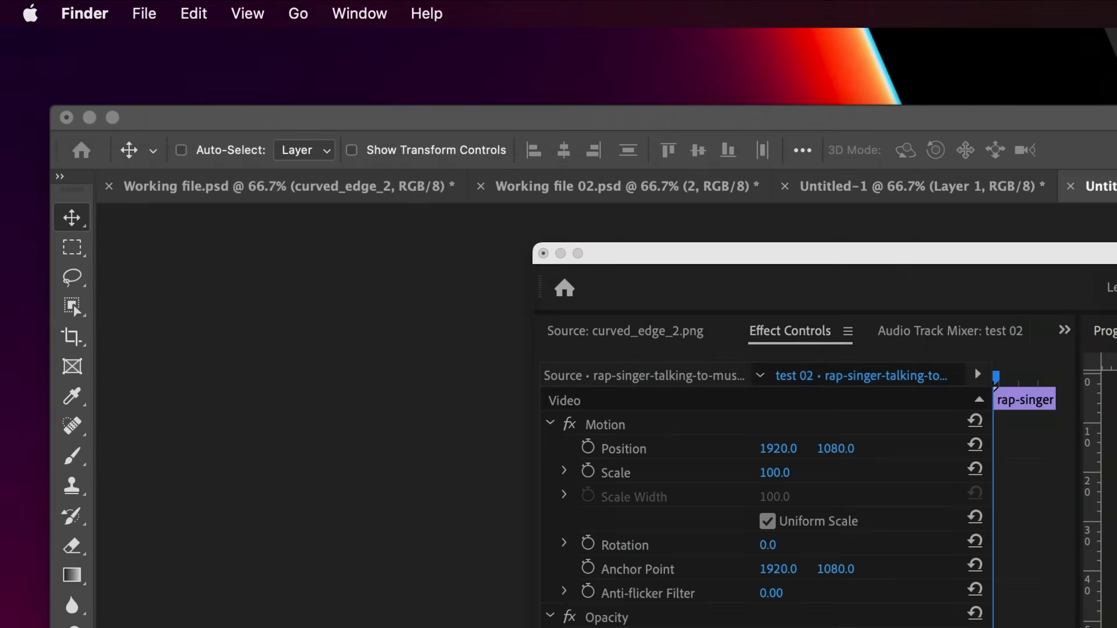
# Switch to Premiere Pro and place 001.png on track V2 above the start of the rap-singer clip
pyautogui.moveTo(588, 489); pyautogui.dragTo(574, 496)
pyautogui.press('v')
pyautogui.click(632, 498)
pyautogui.press('BackSpace')
pyautogui.press('=')
pyautogui.press('=')
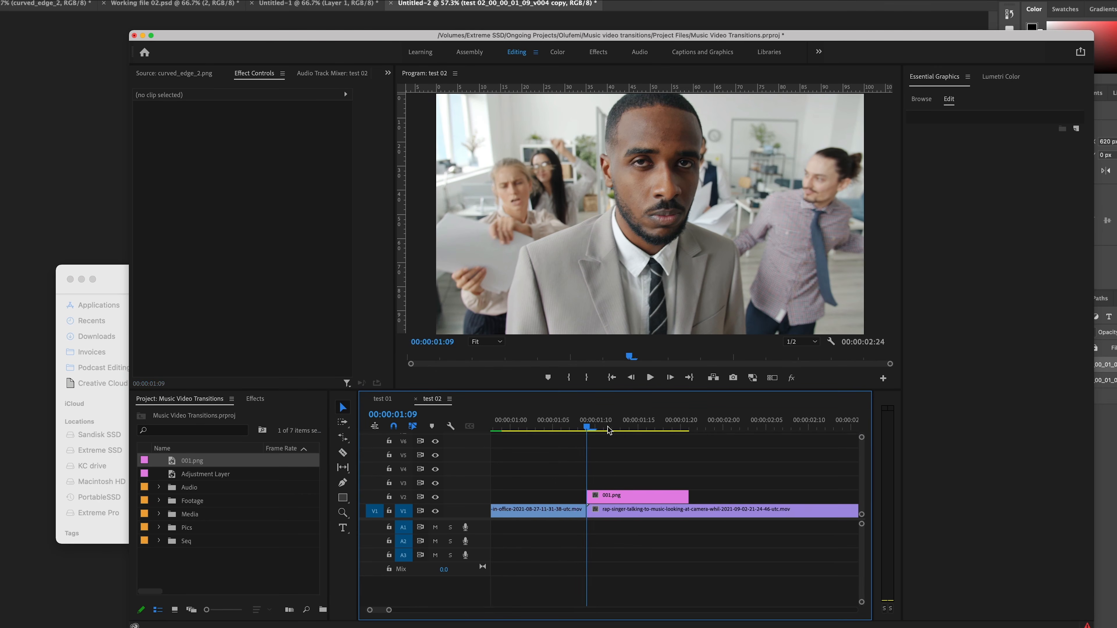
# Move 001.png so it ends at the cut at 00:00:01:09 and trim its start to 00:00:01:04
pyautogui.moveTo(600, 426)
pyautogui.mouseDown()
pyautogui.moveTo(629, 427)
pyautogui.moveTo(571, 427)
pyautogui.moveTo(590, 430)
pyautogui.mouseUp()
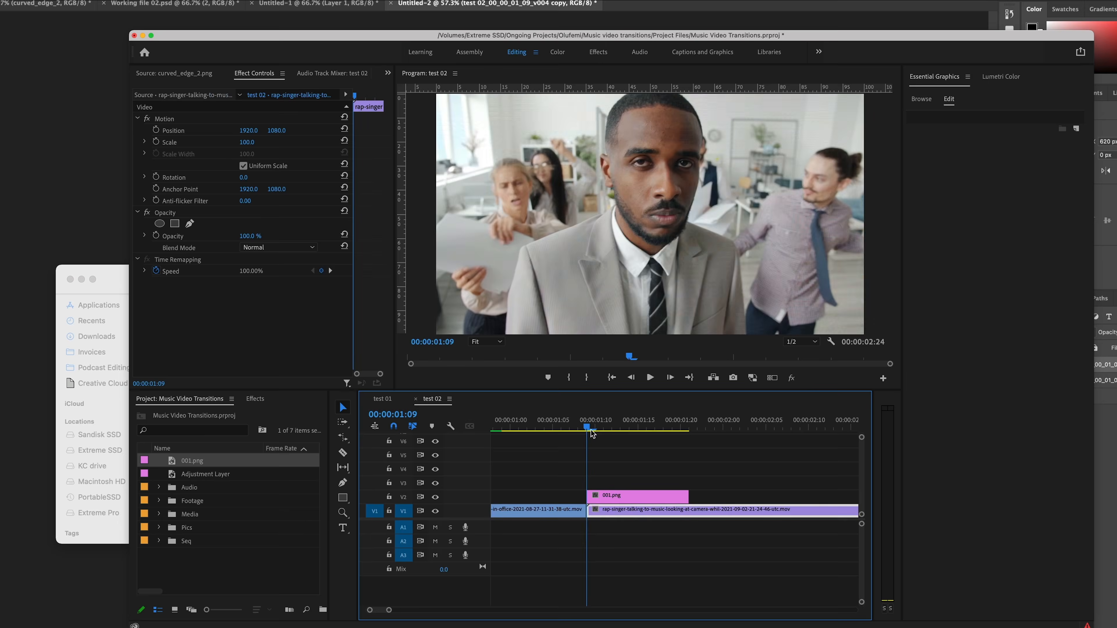
pyautogui.press('-')
pyautogui.moveTo(661, 497); pyautogui.dragTo(594, 501)
pyautogui.moveTo(593, 502); pyautogui.dragTo(593, 501)
pyautogui.hotkey('shift', 'Left')
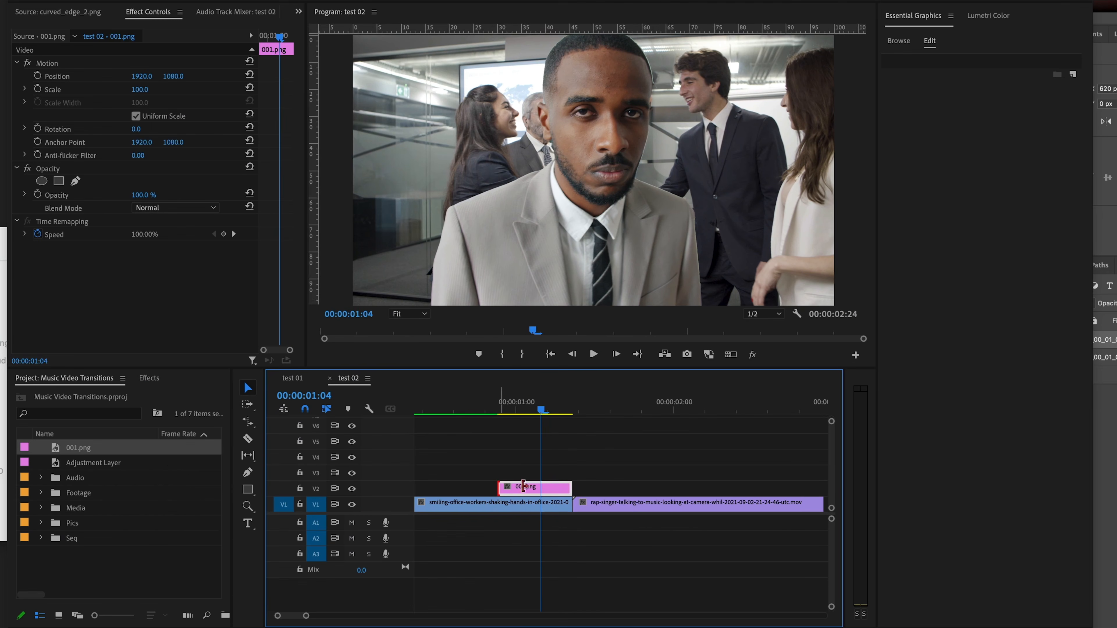
pyautogui.moveTo(566, 497); pyautogui.dragTo(604, 497)
# Find the Distort effect Transform and apply it to the 001.png clip
pyautogui.click(256, 399)
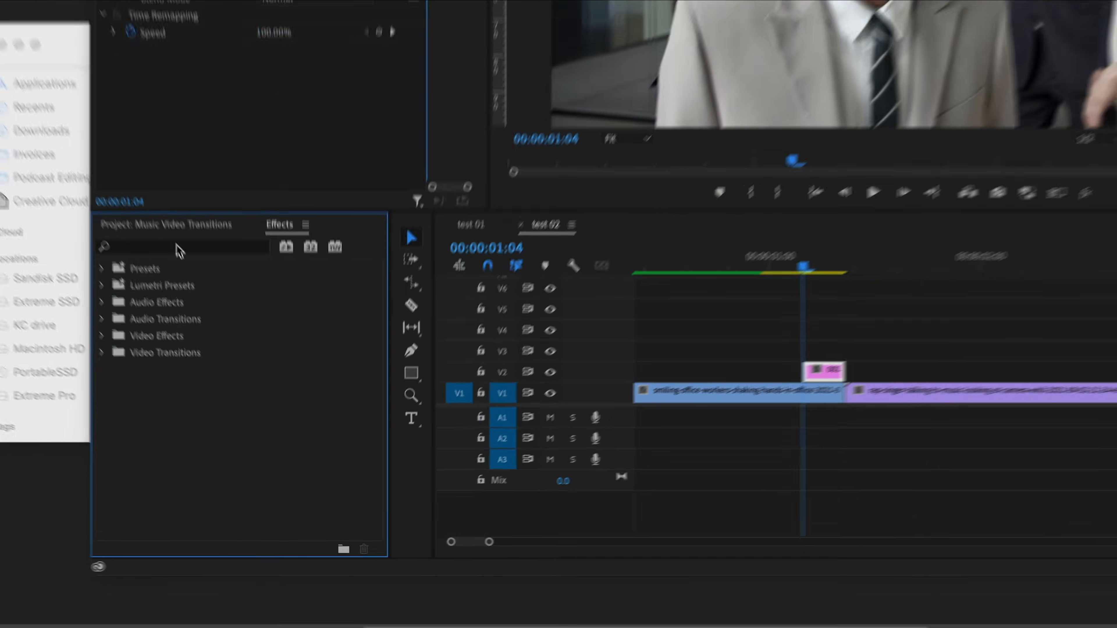
pyautogui.click(176, 248)
pyautogui.write('transfor')
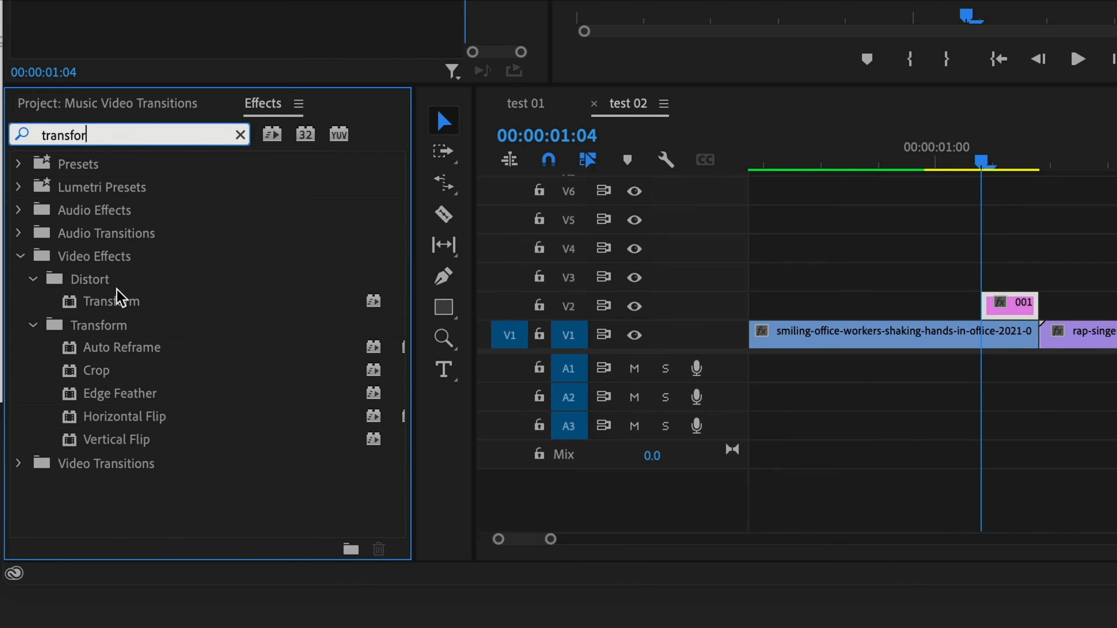
pyautogui.moveTo(122, 299); pyautogui.dragTo(1007, 303)
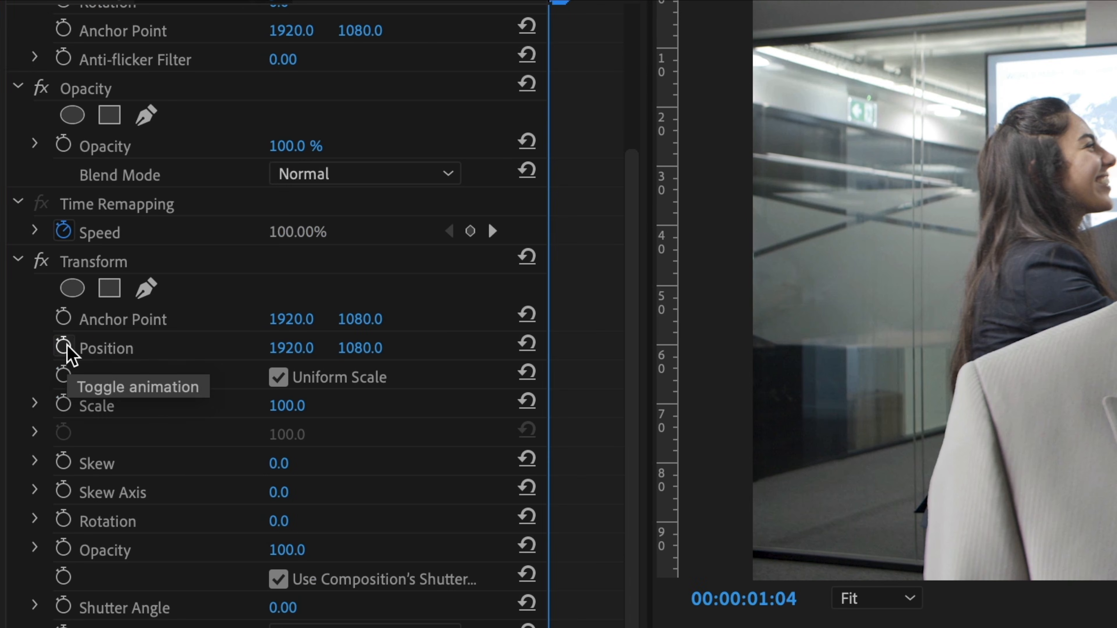
# Keyframe the Transform position at 00:00:01:04 and move the cut-out sideways out of frame to X -1148
pyautogui.click(63, 347)
pyautogui.moveTo(291, 348); pyautogui.dragTo(13, 347)
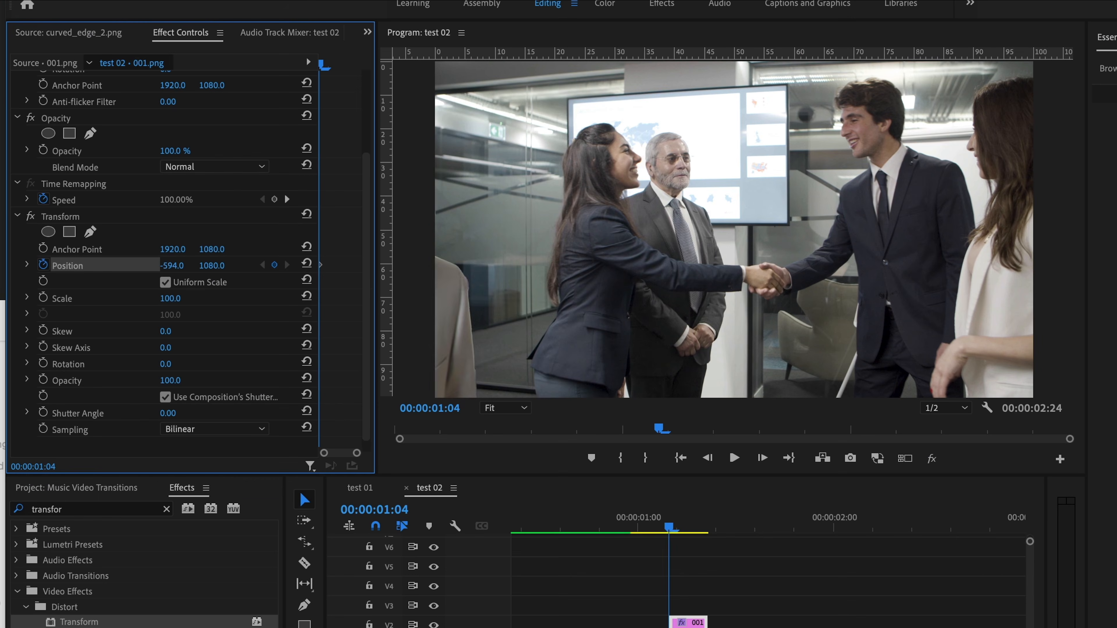
pyautogui.moveTo(172, 265); pyautogui.dragTo(110, 265)
# Add a second Transform position keyframe on 001.png at 00:00:01:09 by resetting it to 1920, 1080
pyautogui.moveTo(681, 516); pyautogui.dragTo(707, 523)
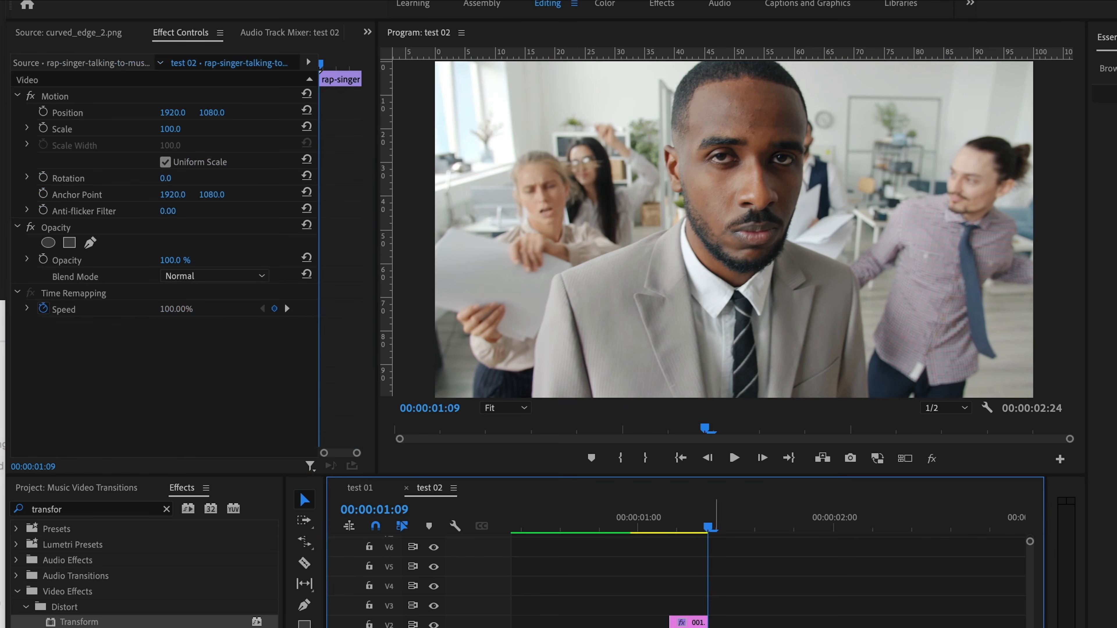
pyautogui.click(689, 623)
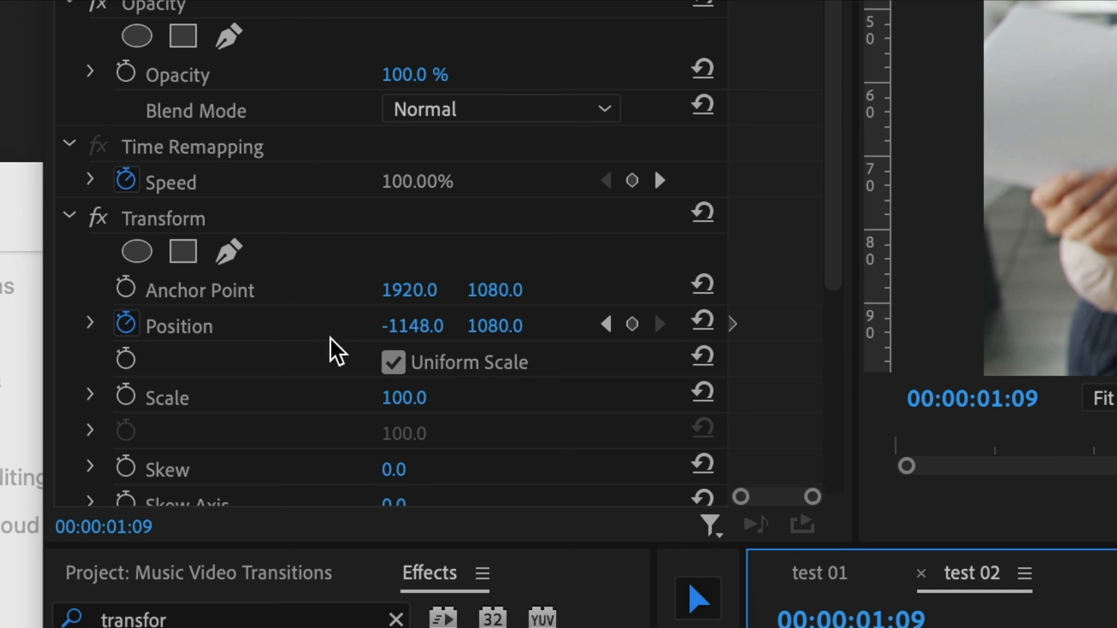
pyautogui.click(703, 324)
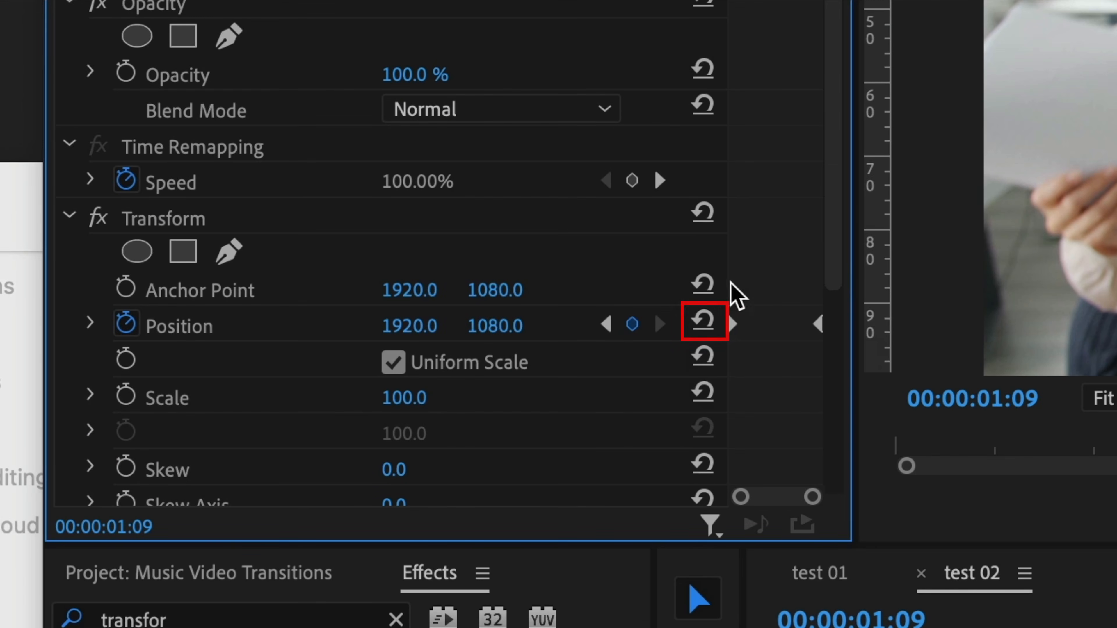
# Turn off the composition's shutter angle in Transform, set Shutter Angle to 180, and scrub through the transition
pyautogui.scroll(-5, 396, 361)
pyautogui.click(394, 346)
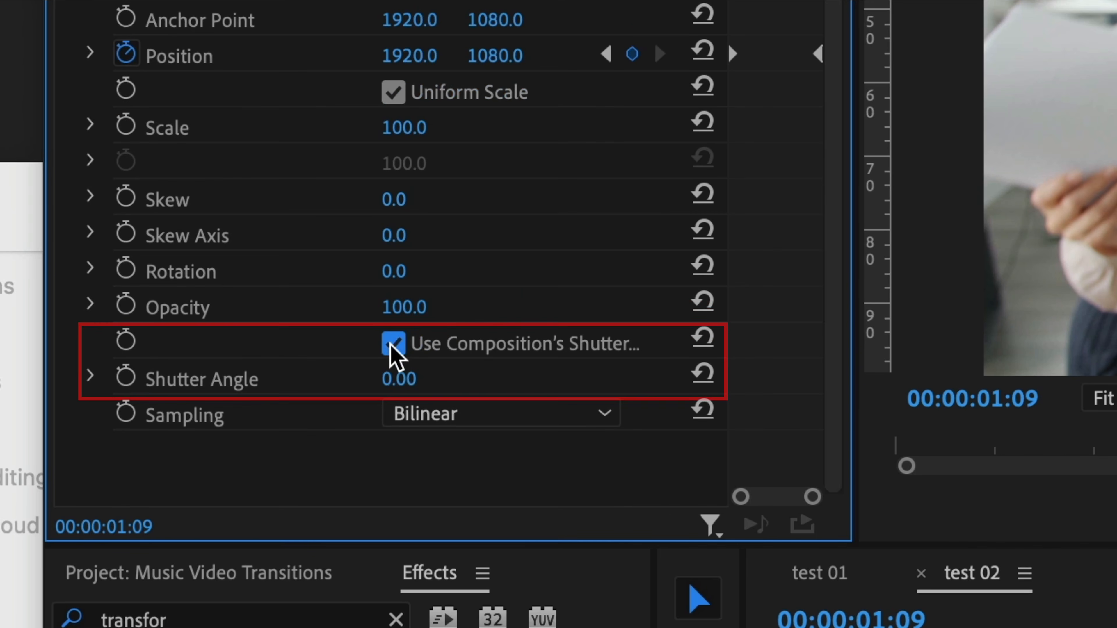
pyautogui.click(426, 369)
pyautogui.write('180')
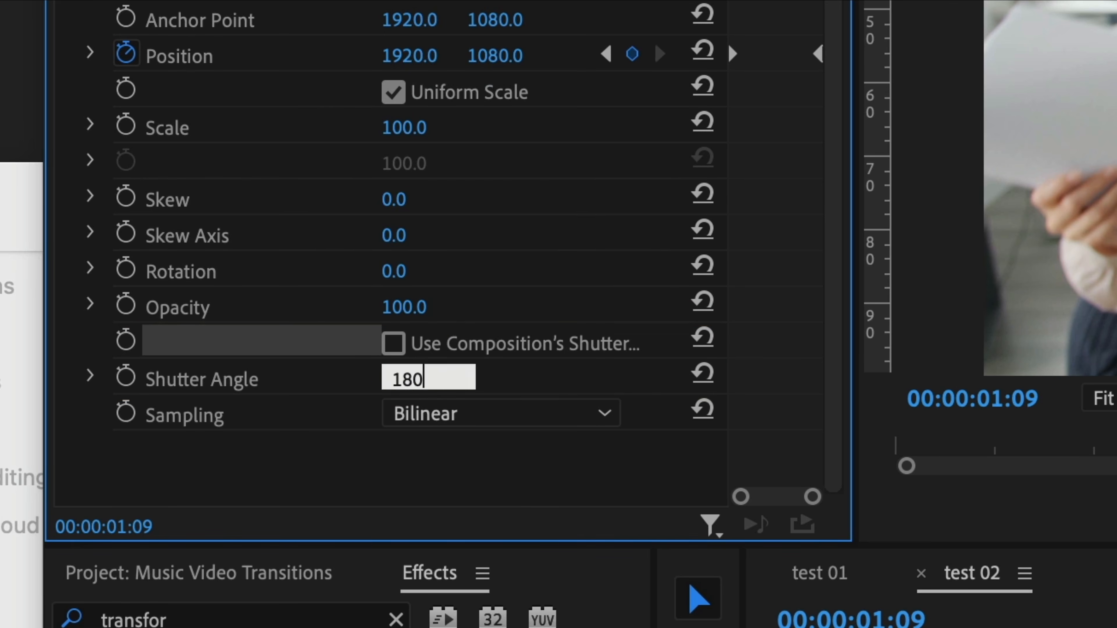
pyautogui.press('Return')
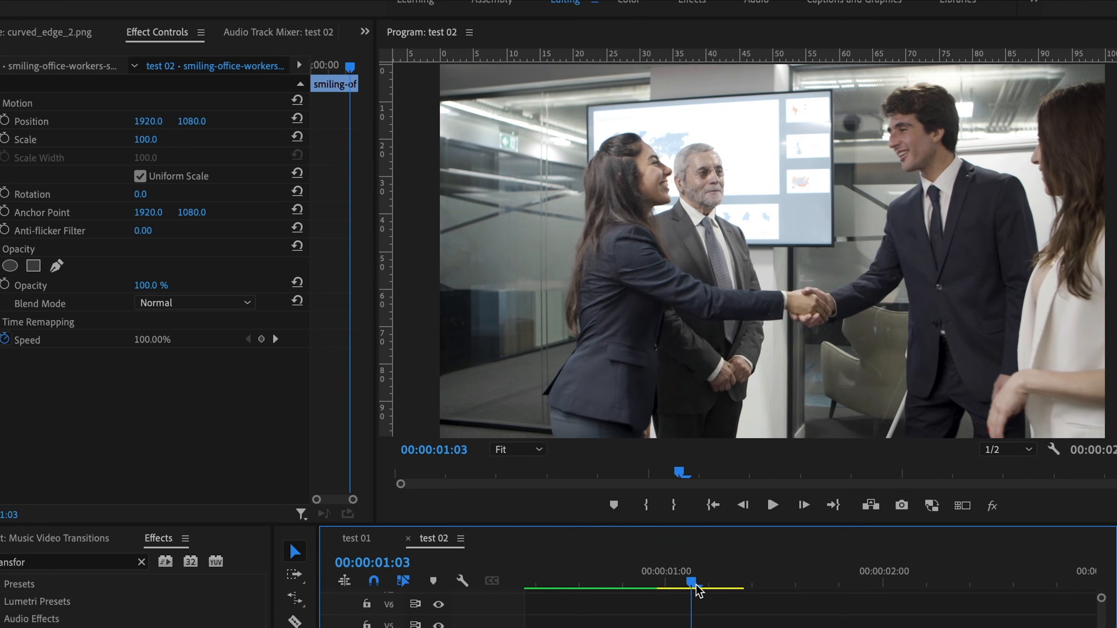
pyautogui.moveTo(694, 587); pyautogui.dragTo(759, 592)
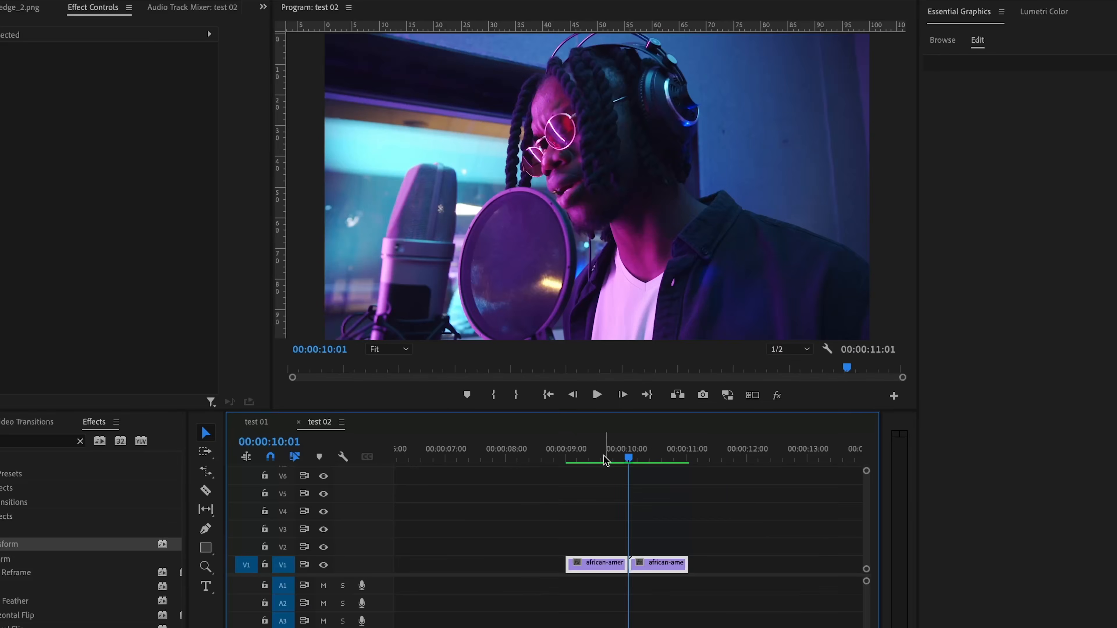
# Copy the studio singer frame at 00:00:10:01 with the Arrow plugin and paste it into the Photoshop document
pyautogui.moveTo(628, 460)
pyautogui.mouseDown()
pyautogui.moveTo(580, 460)
pyautogui.moveTo(643, 459)
pyautogui.mouseUp()
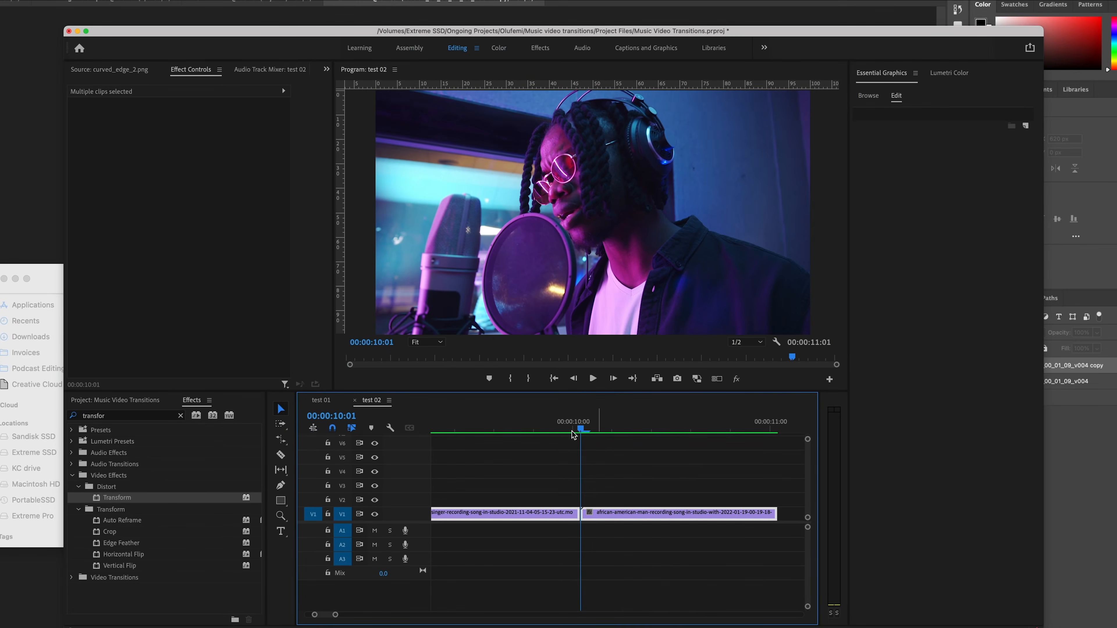
pyautogui.press('super+Tab')
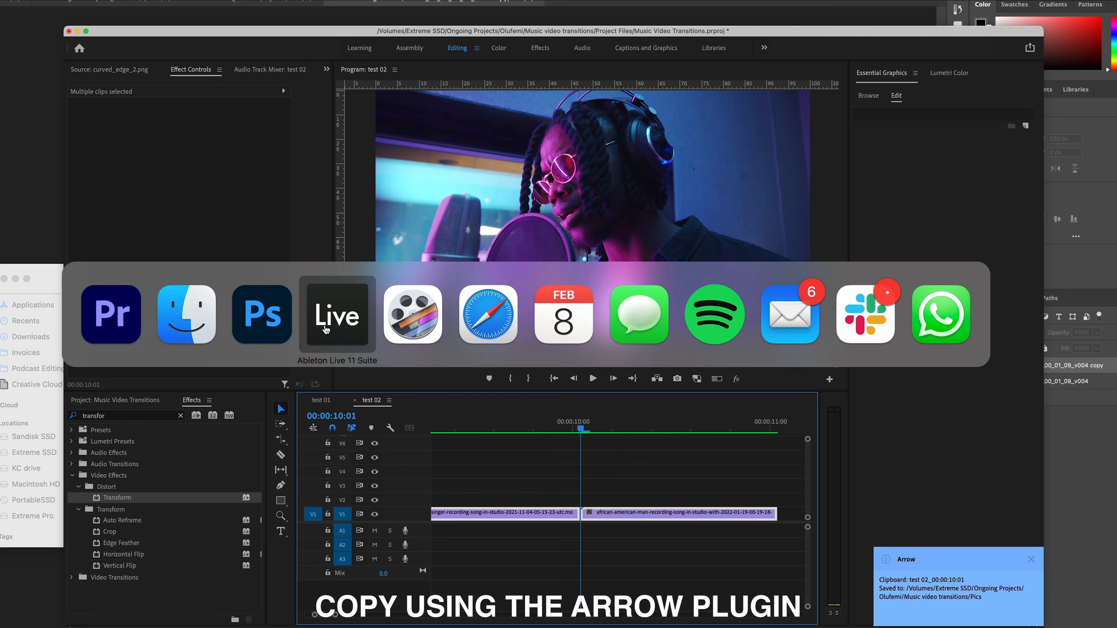
pyautogui.press('super+v')
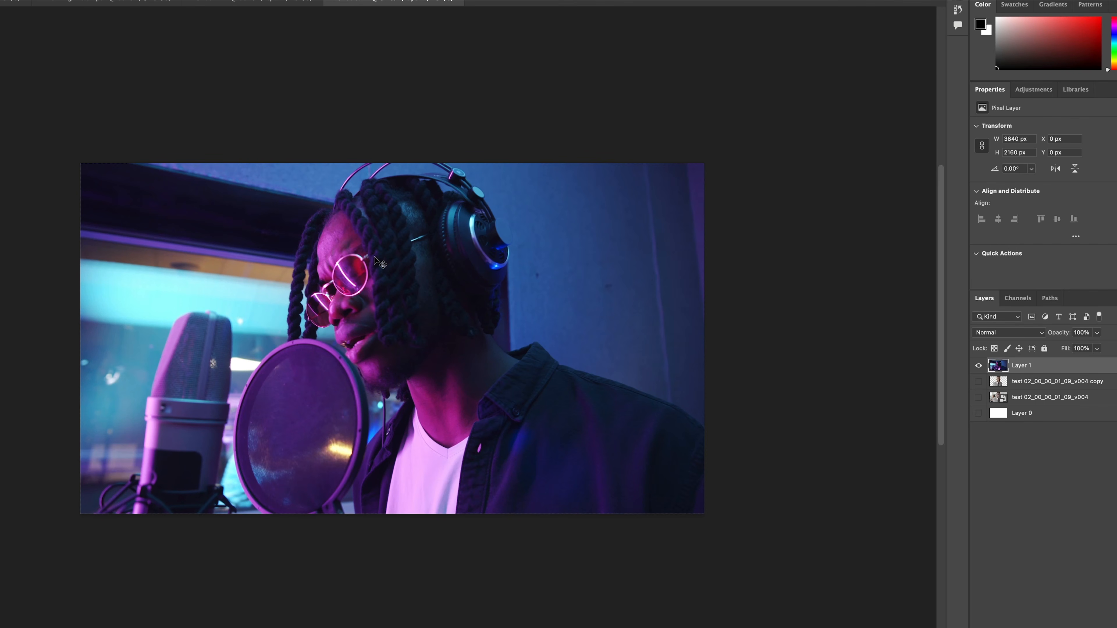
# Select the singer and the pop filter on Layer 1 with the Object Selection Tool
pyautogui.click(19, 192)
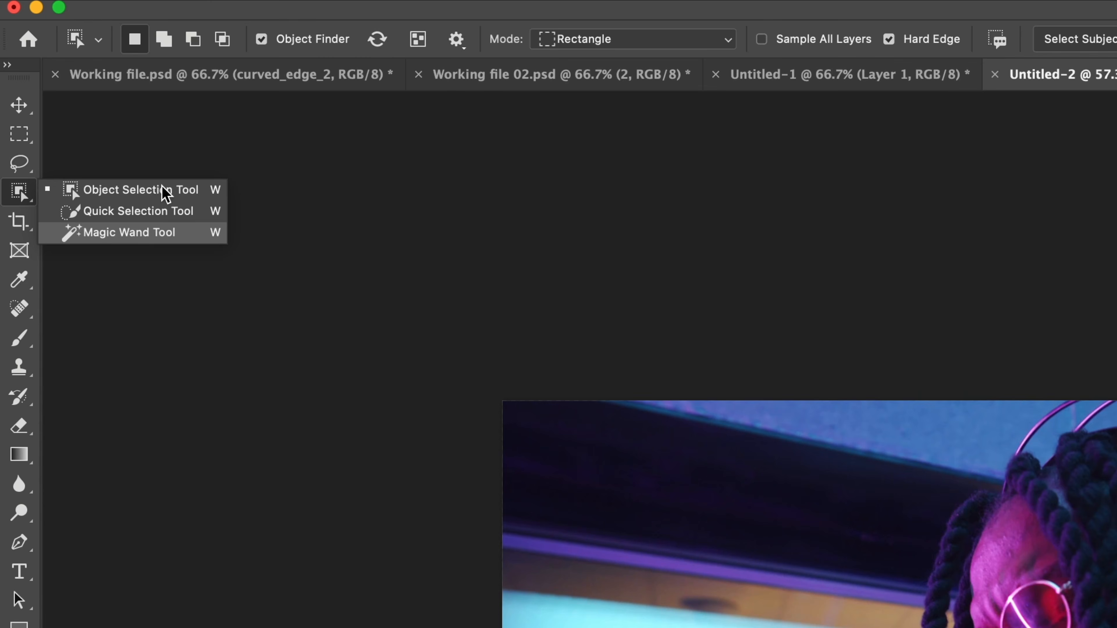
pyautogui.click(162, 189)
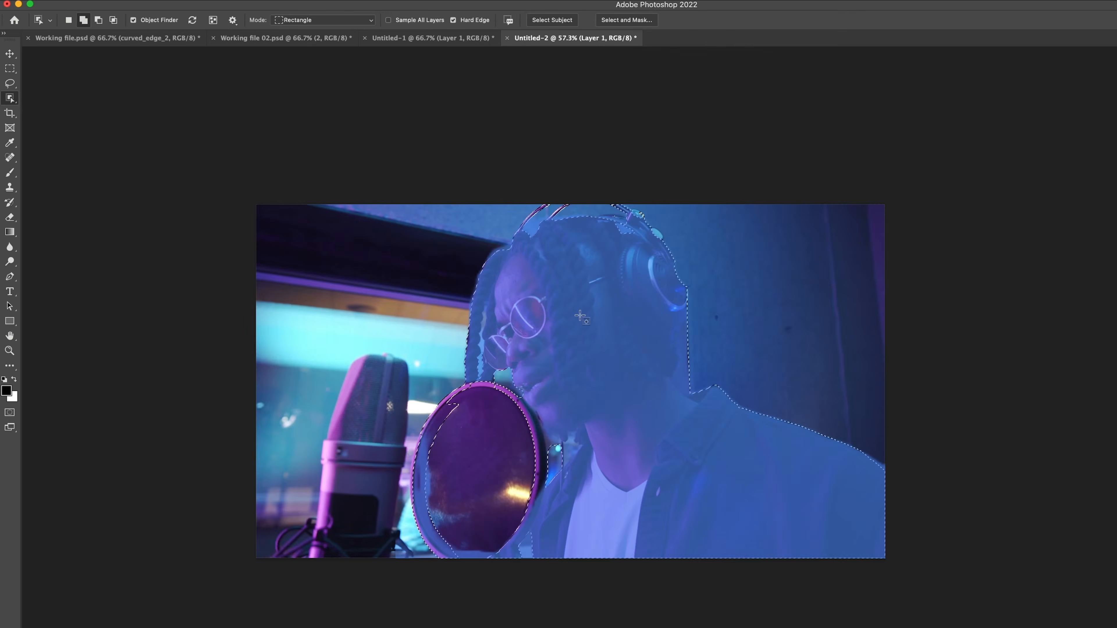
pyautogui.keyDown('shift'); pyautogui.click(580, 316); pyautogui.keyUp('shift')
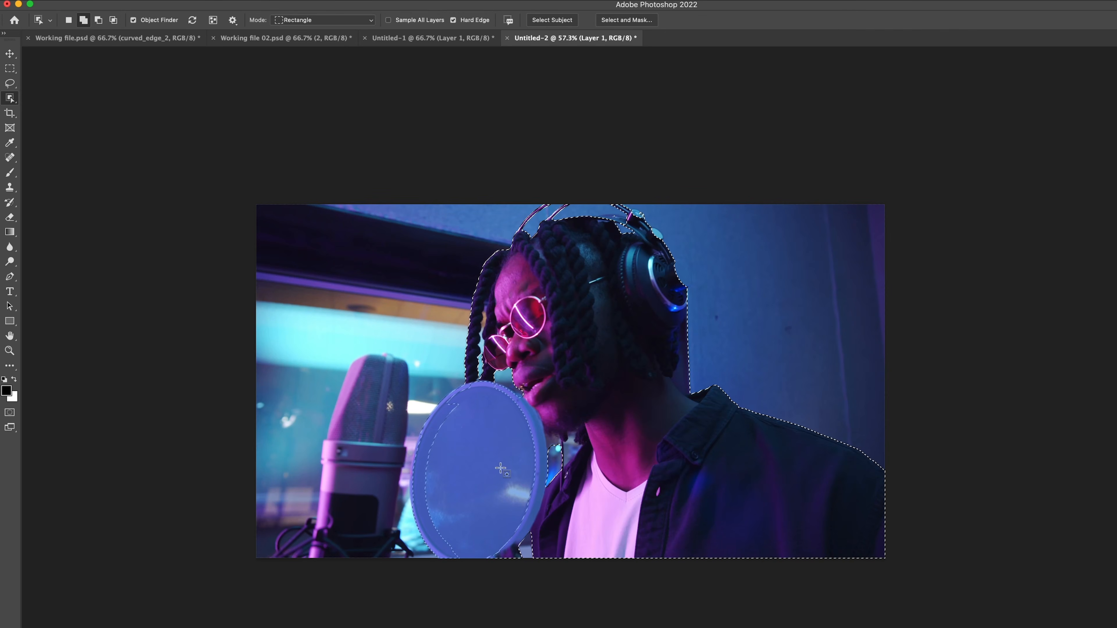
pyautogui.keyDown('shift'); pyautogui.click(495, 447); pyautogui.keyUp('shift')
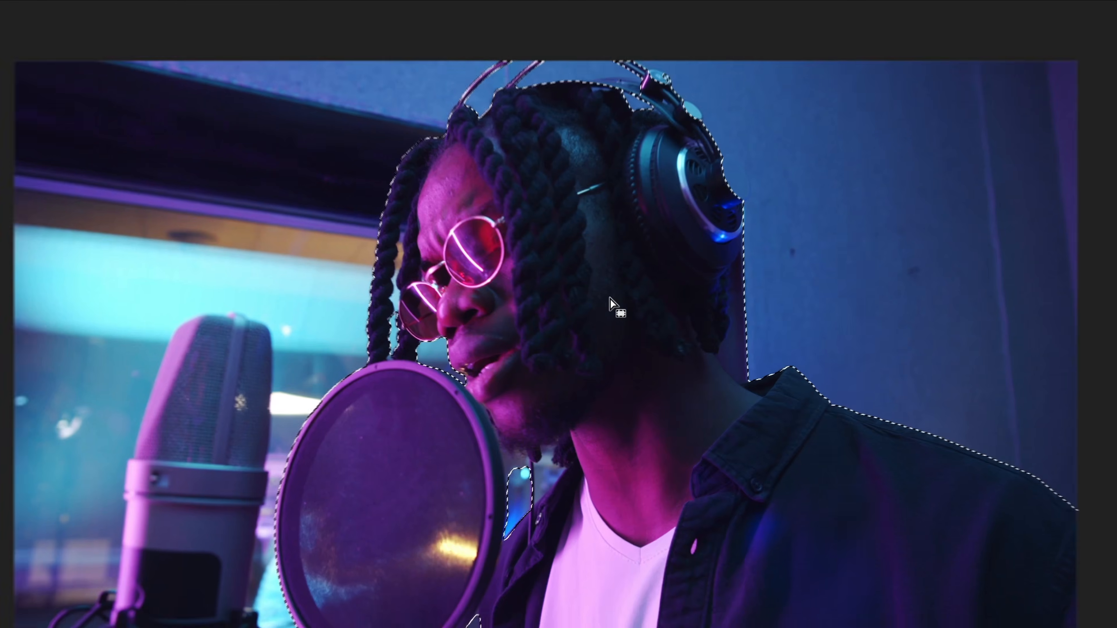
# Refine the selection in Select and Mask, removing the strip of wall between the singer's neck and the selection edge
pyautogui.rightClick(608, 347)
pyautogui.click(633, 325)
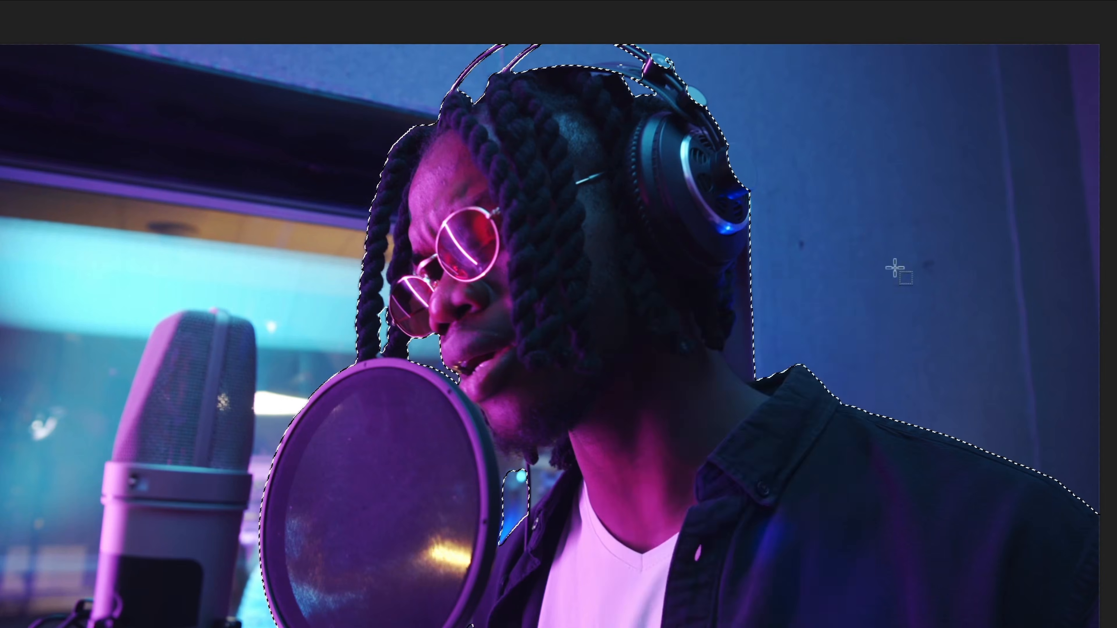
pyautogui.press('Delete')
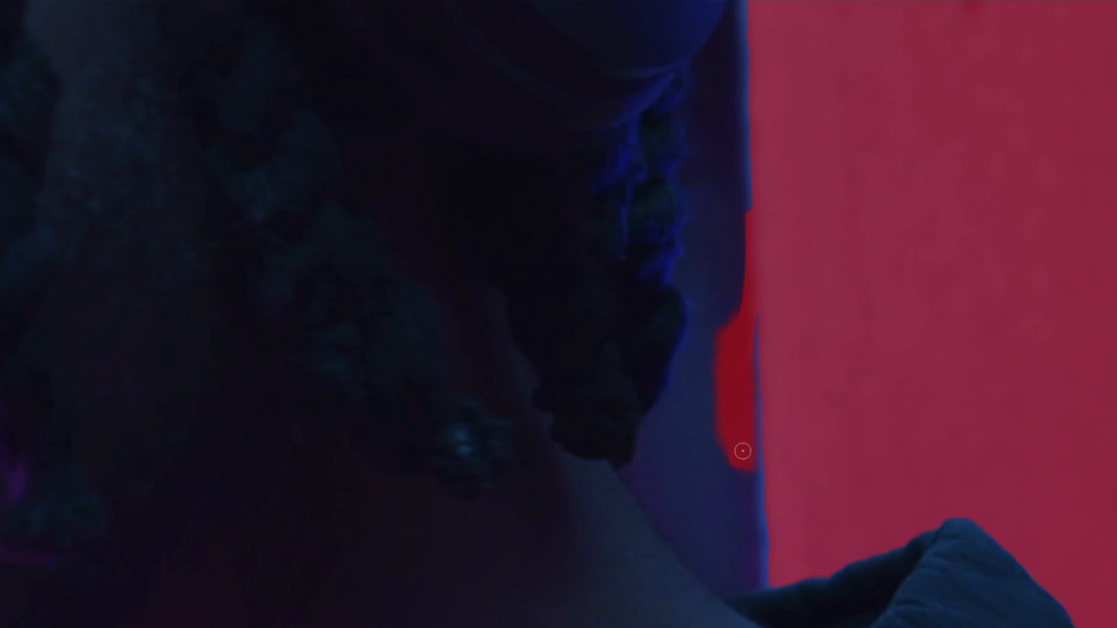
pyautogui.moveTo(746, 549); pyautogui.dragTo(784, 336)
pyautogui.moveTo(743, 233)
pyautogui.mouseDown()
pyautogui.moveTo(725, 60)
pyautogui.moveTo(743, 86)
pyautogui.mouseUp()
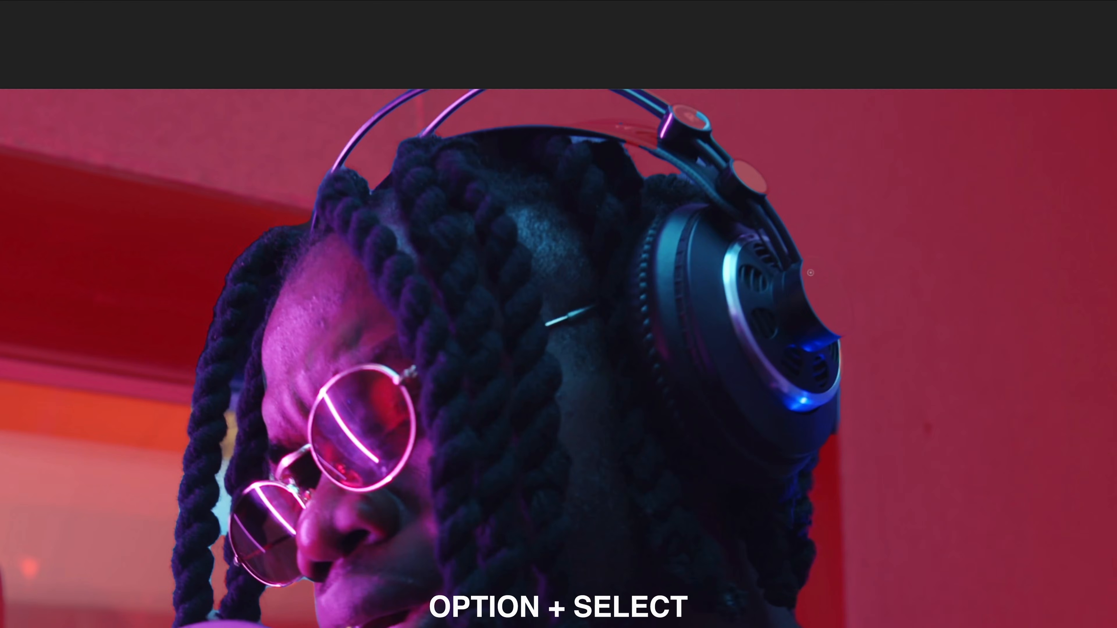
# Brush the missing headphone parts back into the selection and clean up the edge along the headband
pyautogui.moveTo(810, 273); pyautogui.dragTo(831, 314)
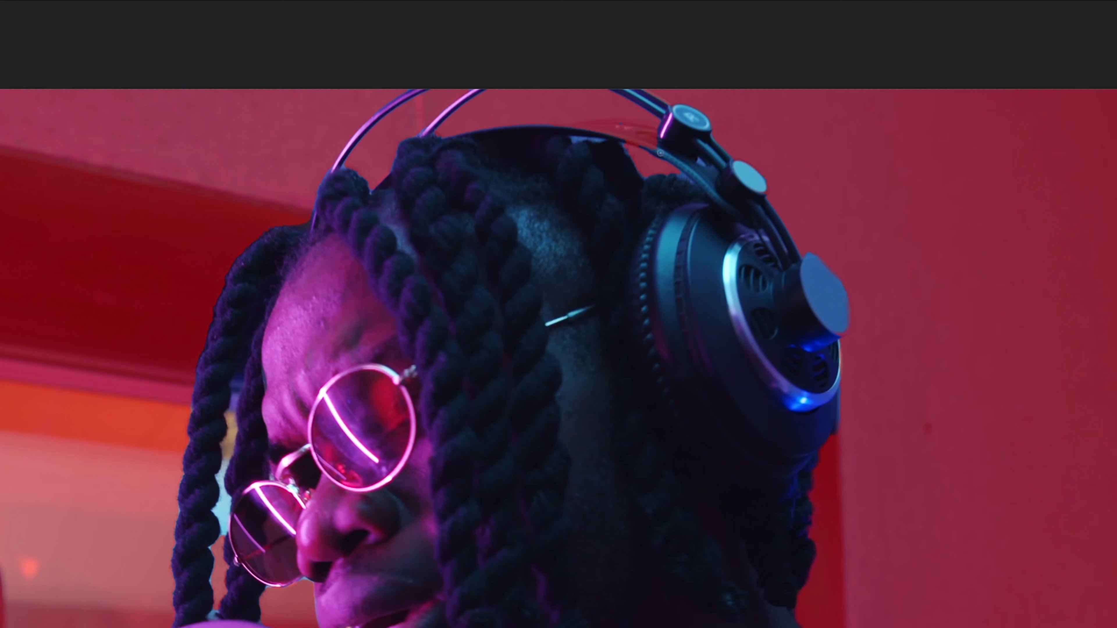
pyautogui.moveTo(610, 136); pyautogui.dragTo(584, 130)
pyautogui.moveTo(522, 108); pyautogui.dragTo(567, 110)
pyautogui.moveTo(424, 131)
pyautogui.mouseDown()
pyautogui.moveTo(486, 87)
pyautogui.moveTo(472, 124)
pyautogui.moveTo(499, 113)
pyautogui.moveTo(476, 118)
pyautogui.mouseUp()
pyautogui.scroll(-1, 498, 80)
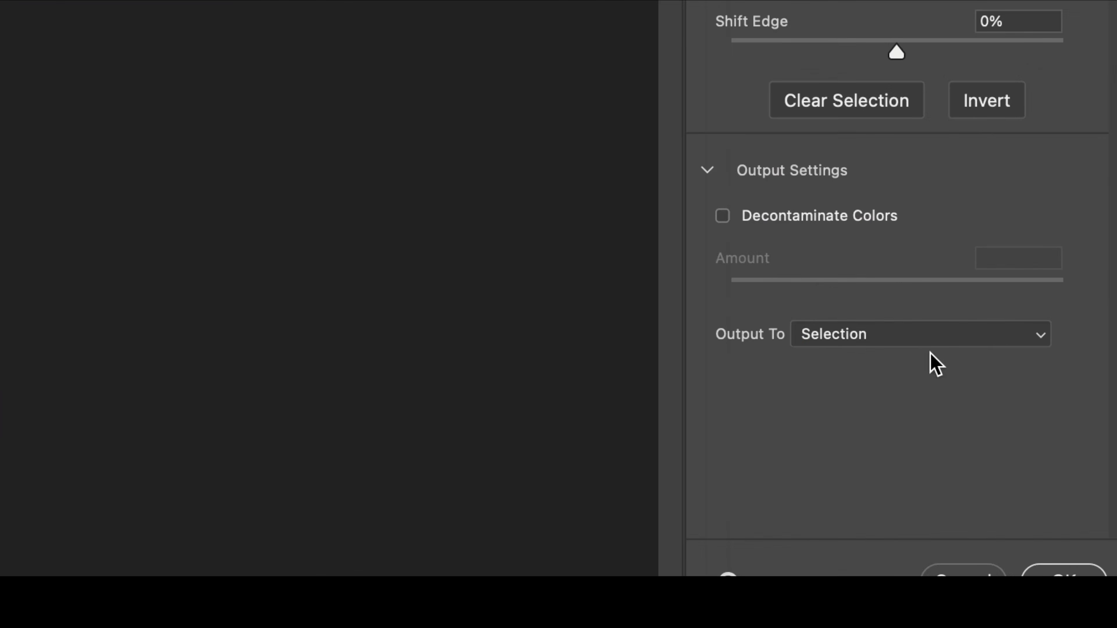
# Output the refined selection to a new layer and switch to the Move tool
pyautogui.click(916, 346)
pyautogui.click(910, 392)
pyautogui.click(1055, 572)
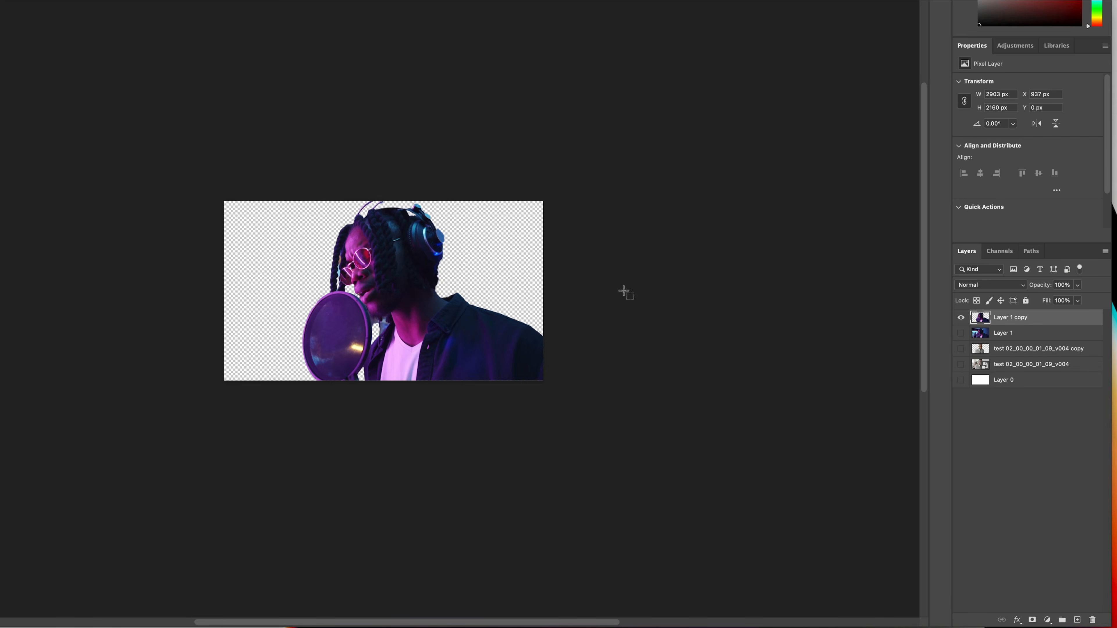
pyautogui.scroll(5, 385, 275)
pyautogui.press('v')
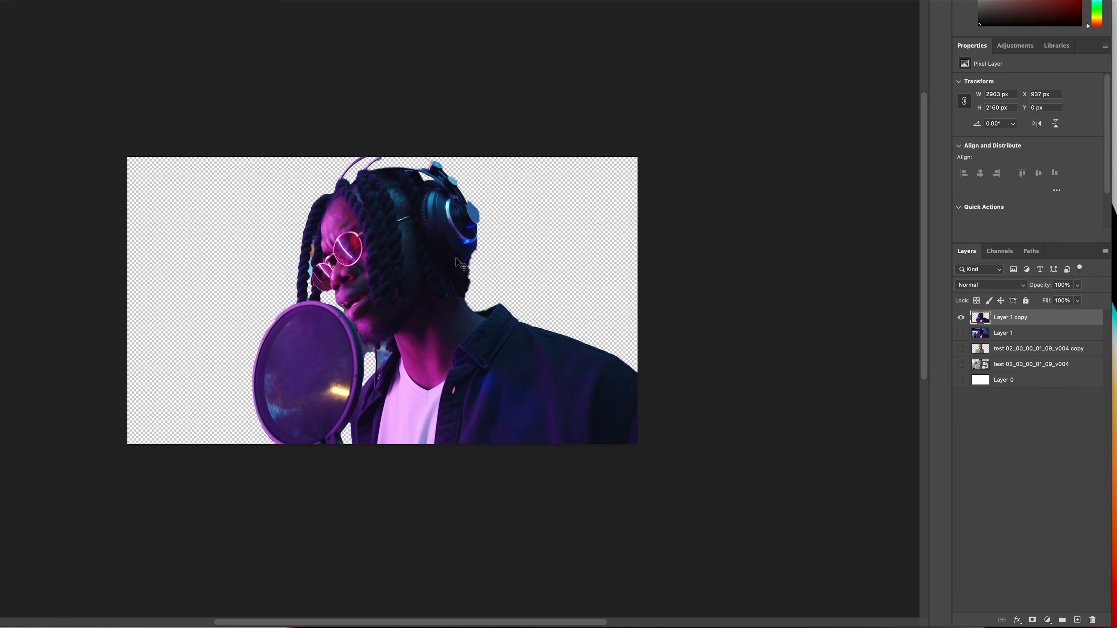
# Place the crumpled paper texture 2.jpg from the Crumpled Paper Textures x10 folder over the singer cut-out
pyautogui.press('super+Tab')
pyautogui.press('super+Tab')
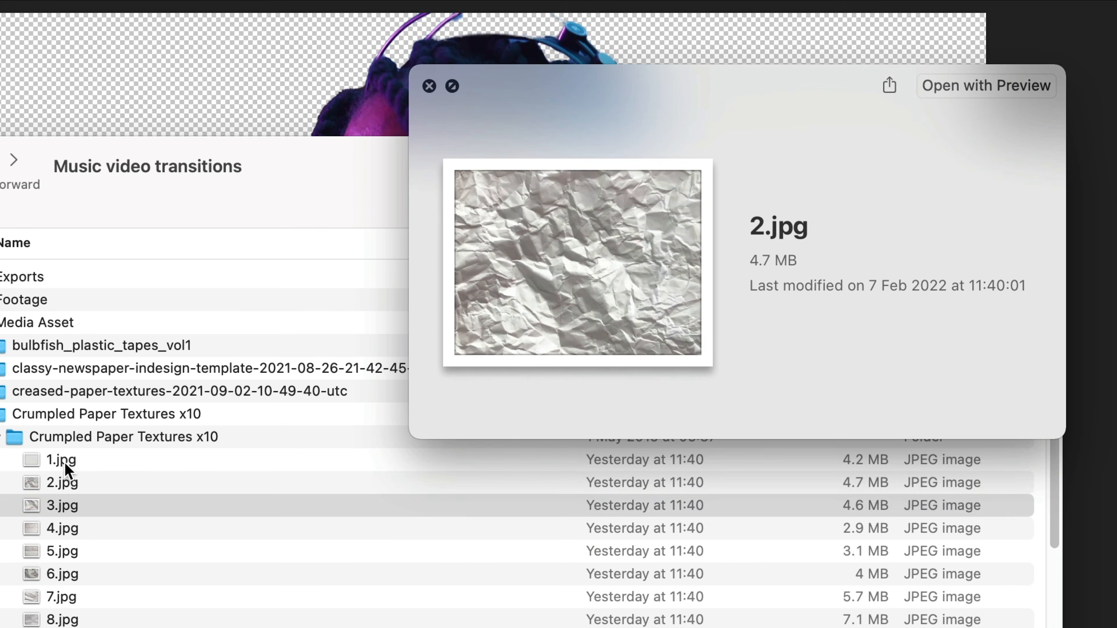
pyautogui.press('Down')
pyautogui.press('Up')
pyautogui.press('space')
pyautogui.moveTo(61, 482); pyautogui.dragTo(910, 578)
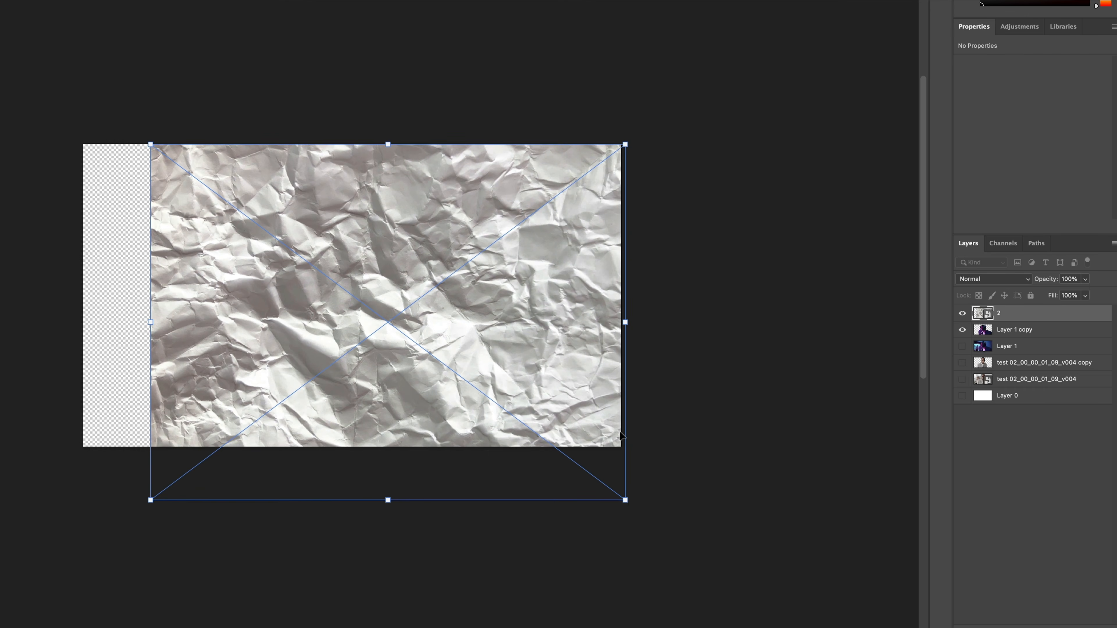
pyautogui.press('Return')
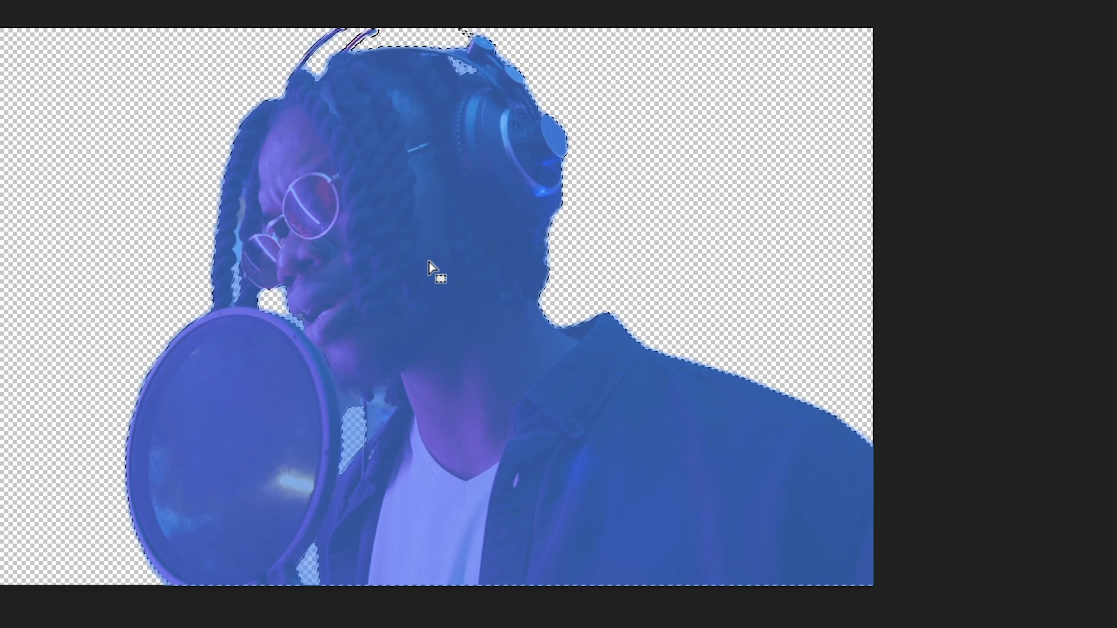
# Invert the singer cut-out's selection and delete the crumpled paper outside the silhouette on layer 2
pyautogui.rightClick(382, 270)
pyautogui.click(413, 294)
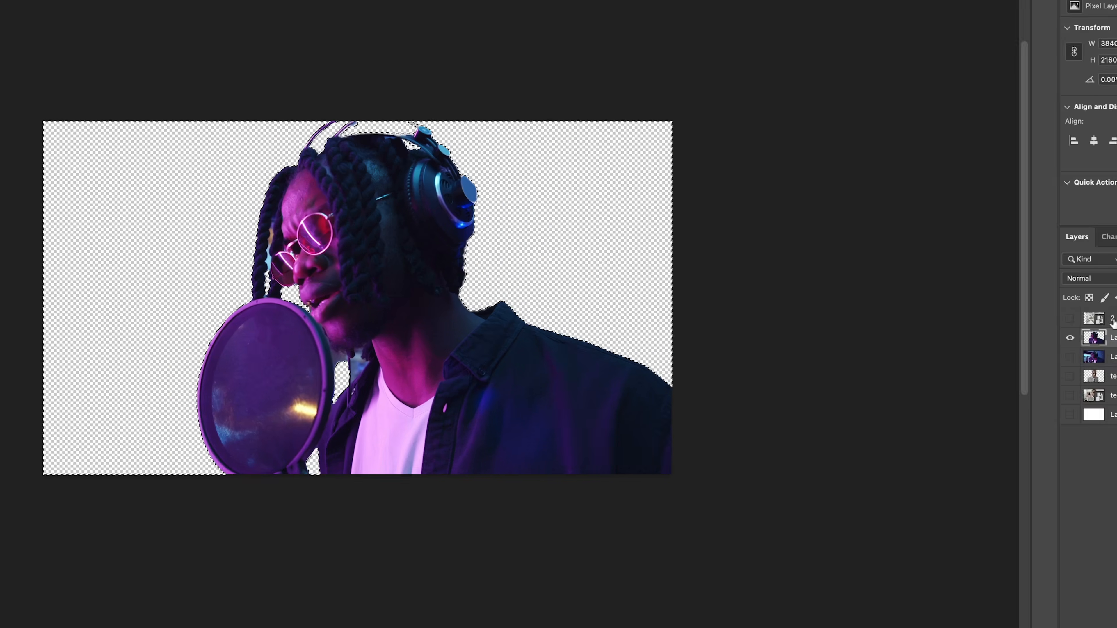
pyautogui.click(1000, 313)
pyautogui.click(962, 329)
pyautogui.click(962, 313)
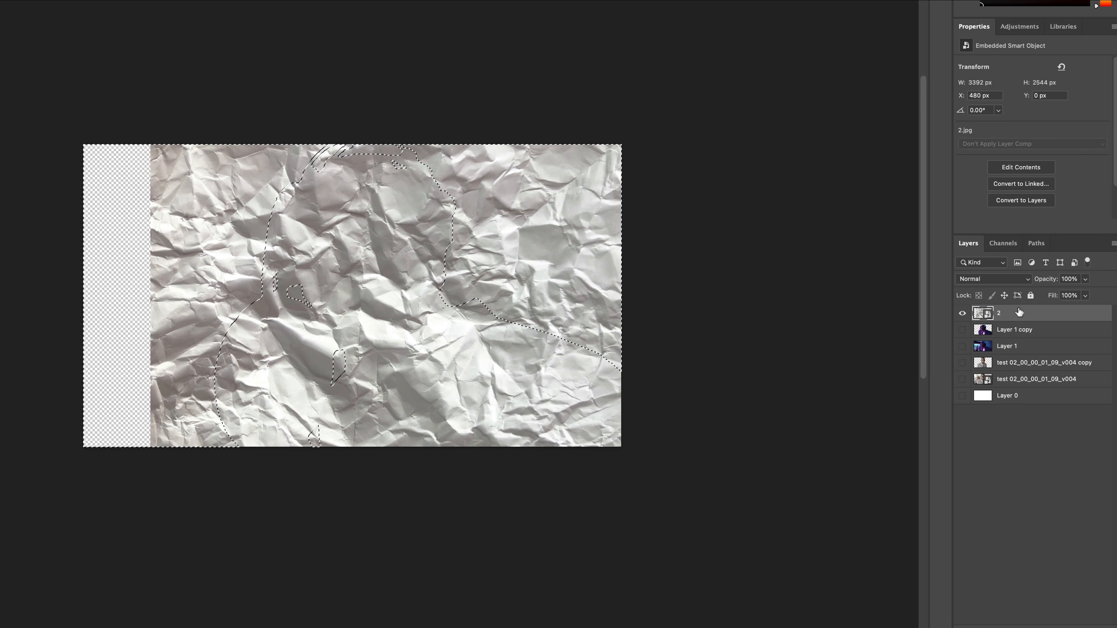
pyautogui.click(398, 267)
pyautogui.press('Delete')
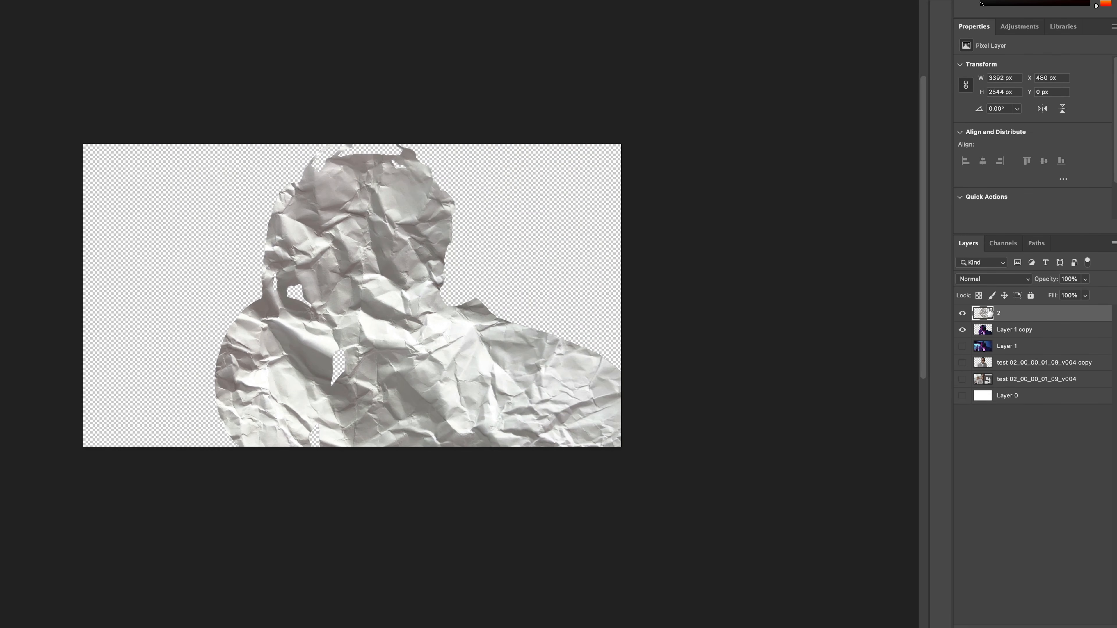
# Show the singer cut-out beneath the paper and set layer 2's blend mode to Multiply
pyautogui.click(962, 330)
pyautogui.click(978, 279)
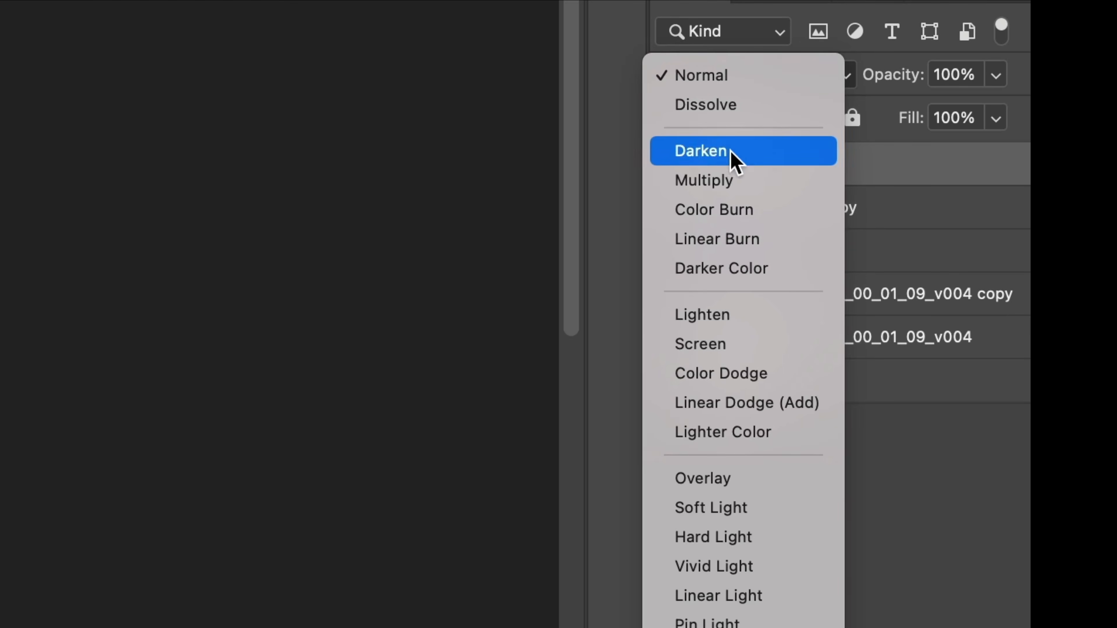
pyautogui.click(733, 182)
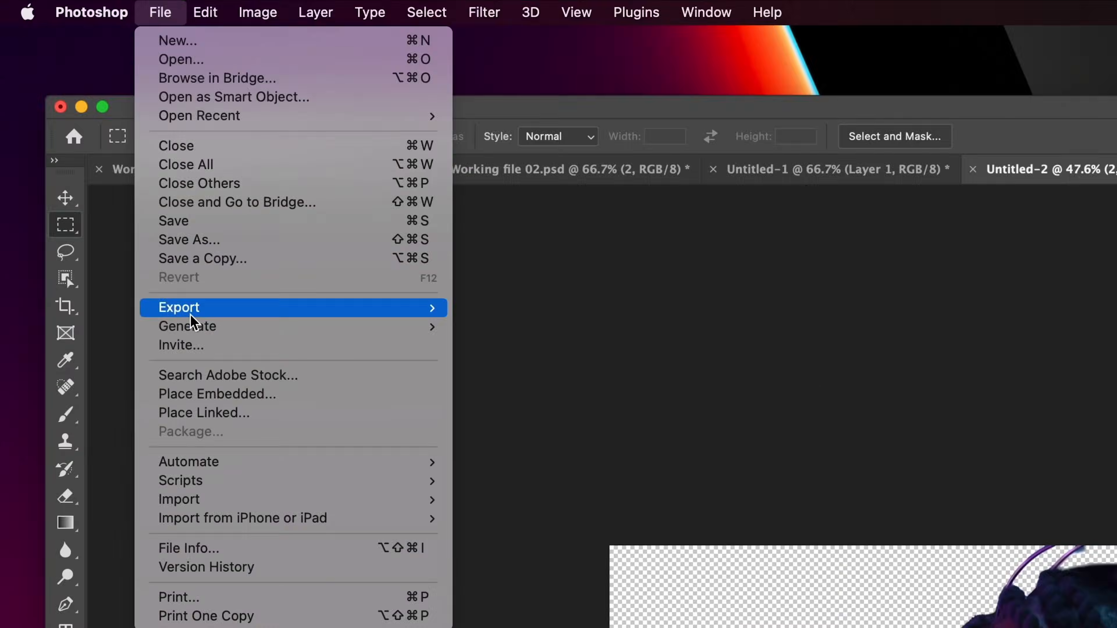
# Export the paper-textured cut-out as 01.png and place it on V2 just before the cut in Premiere Pro's test 02 sequence
pyautogui.moveTo(399, 312)
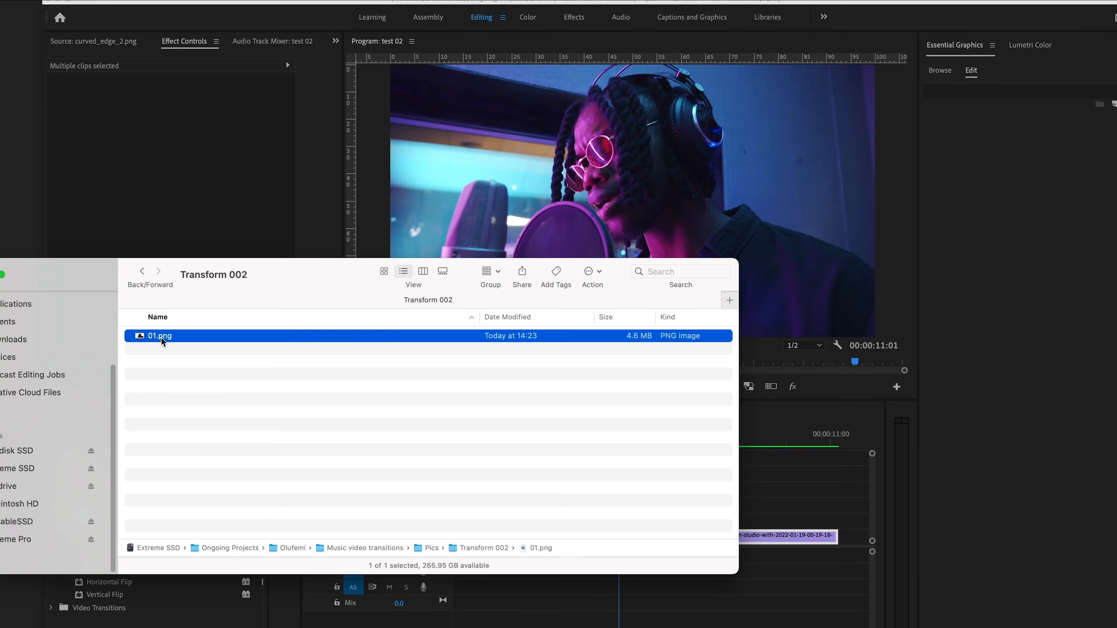
pyautogui.moveTo(161, 334); pyautogui.dragTo(689, 524)
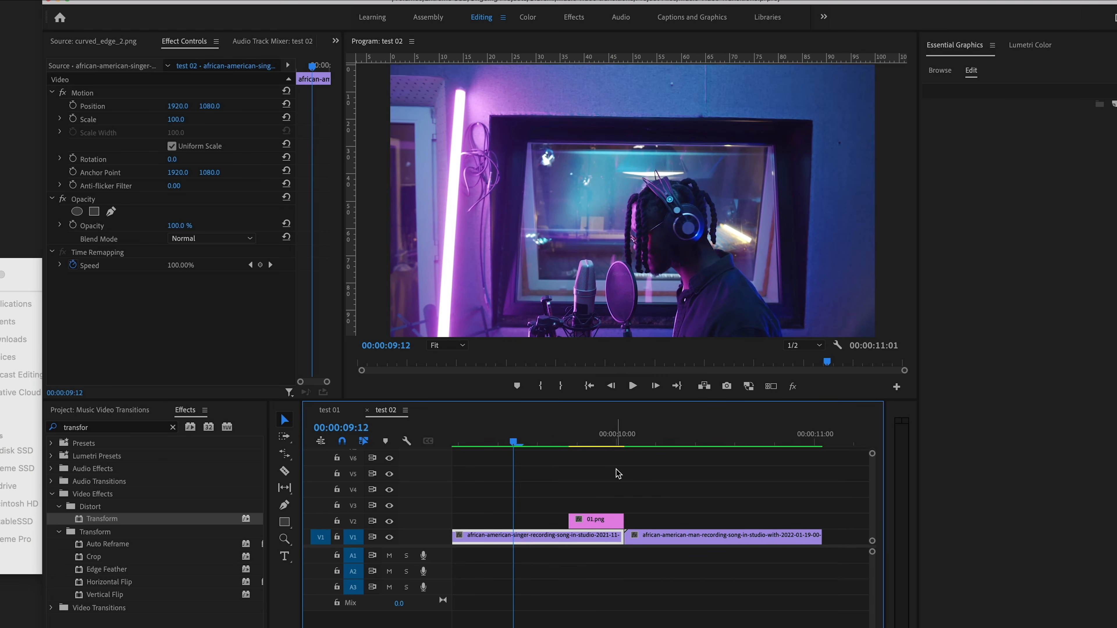
# Preview the cut-out over the first studio shot and shorten 01.png by trimming its start on V2
pyautogui.hscroll(-3, 616, 470)
pyautogui.click(599, 440)
pyautogui.press('space')
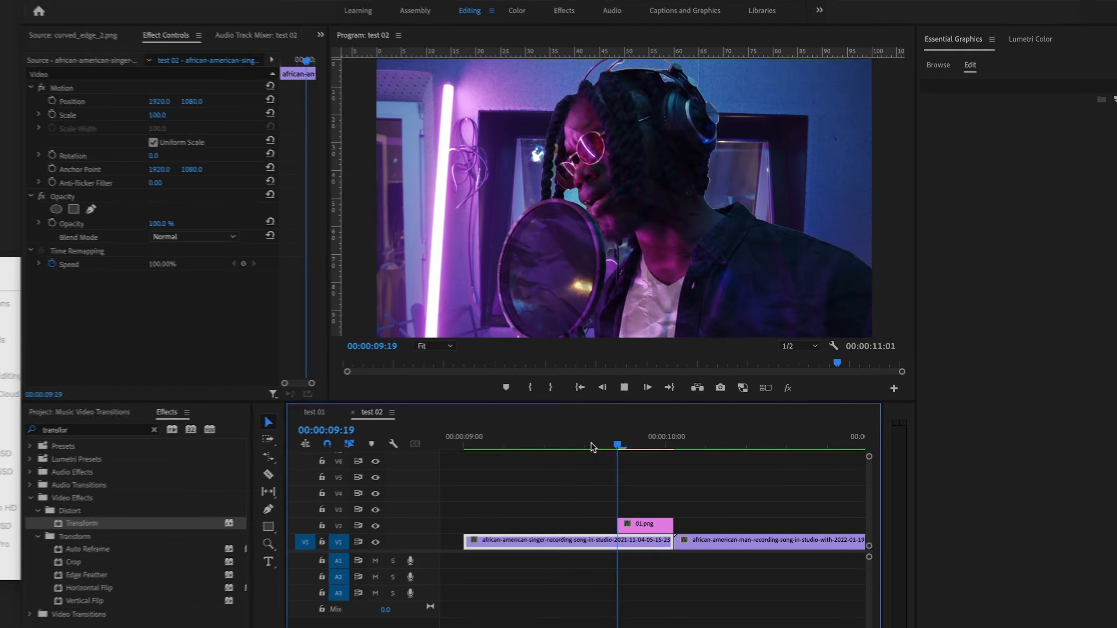
pyautogui.moveTo(621, 525); pyautogui.dragTo(642, 526)
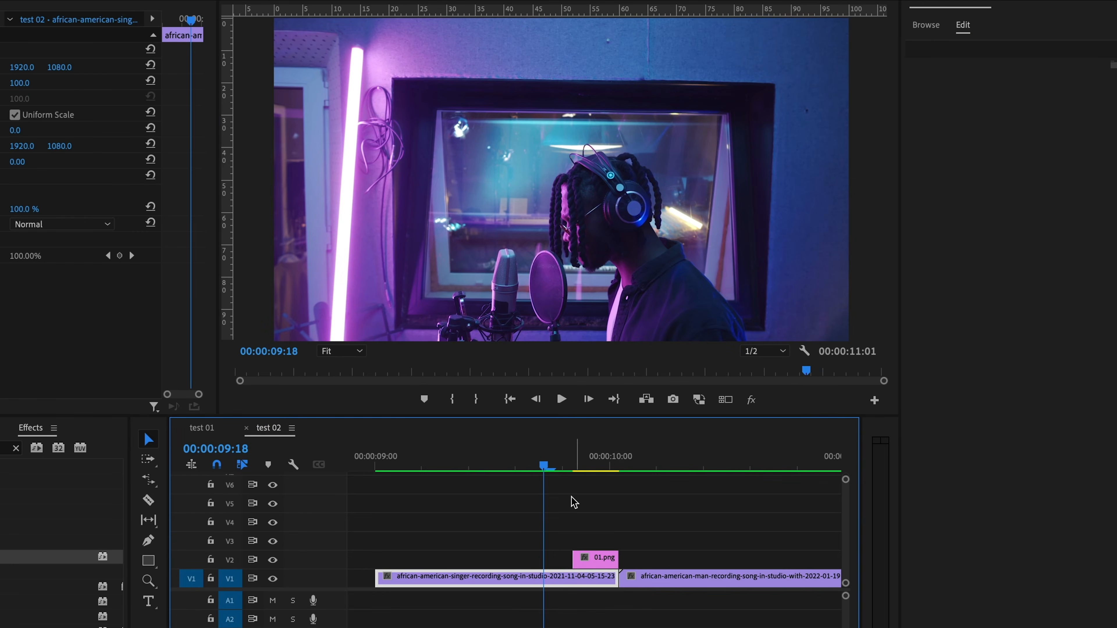
# Play and scrub through the transition around 01.png to check the cut-out's timing between the two studio shots
pyautogui.click(527, 464)
pyautogui.press('space')
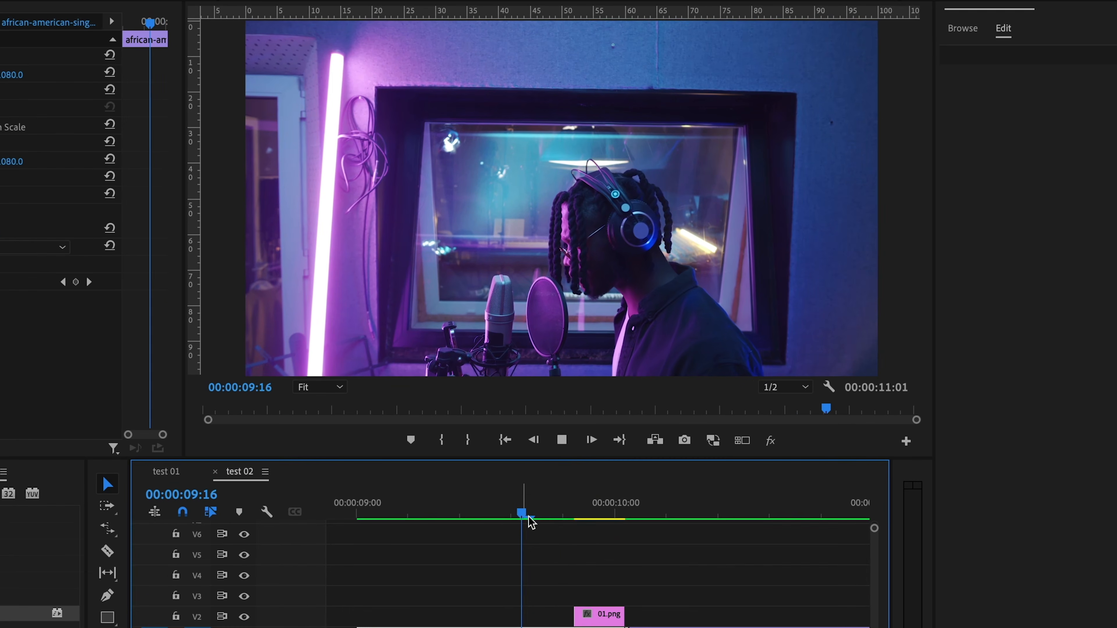
pyautogui.click(504, 450)
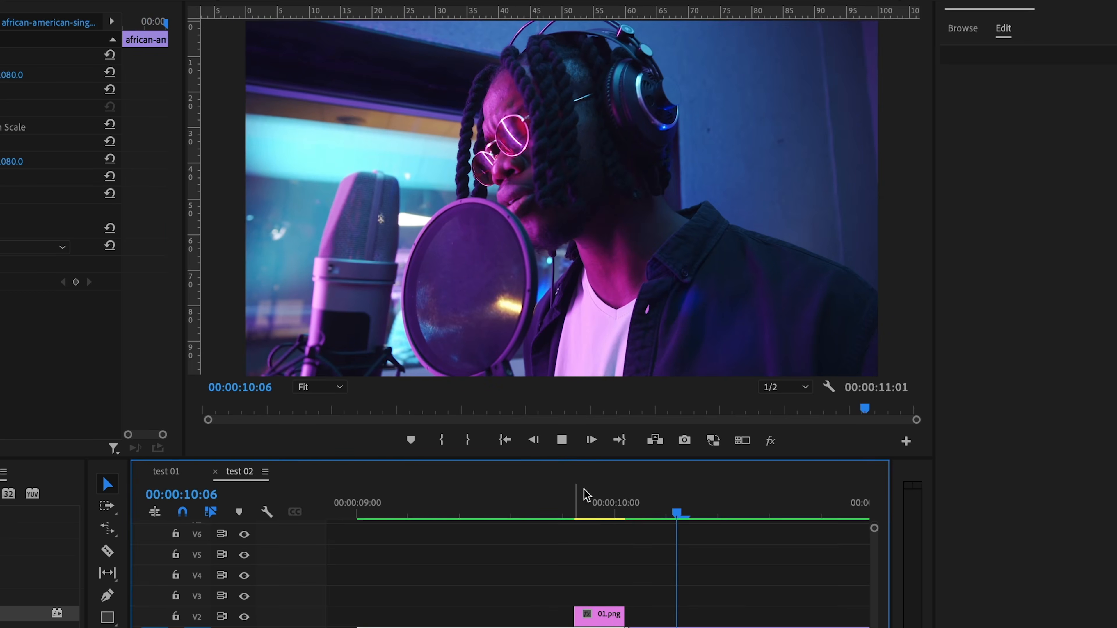
pyautogui.click(552, 506)
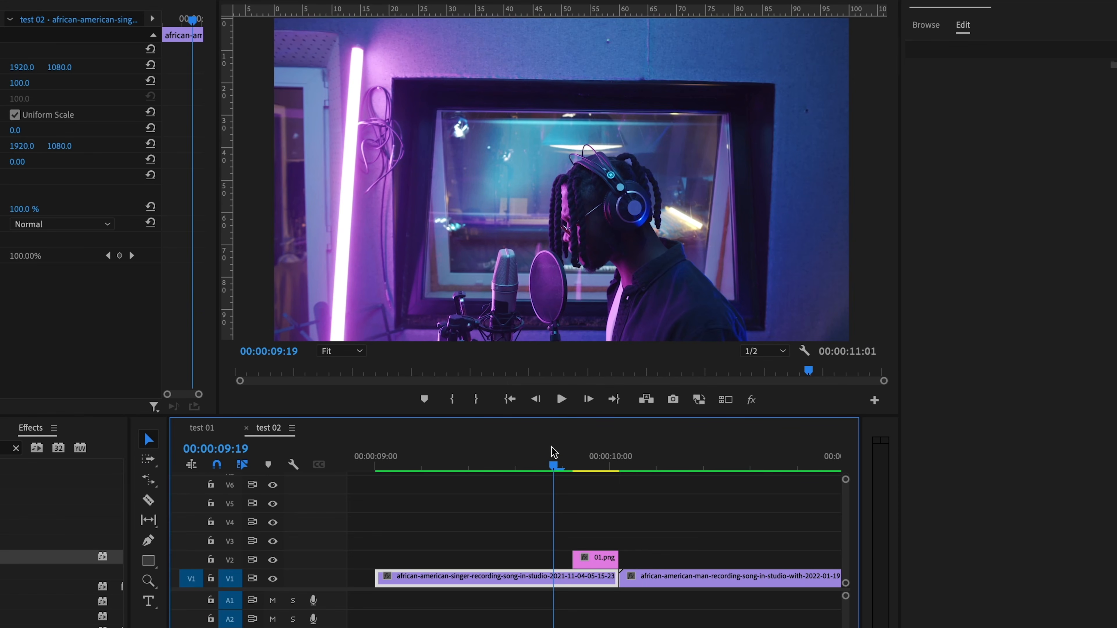
pyautogui.press('-')
pyautogui.click(453, 465)
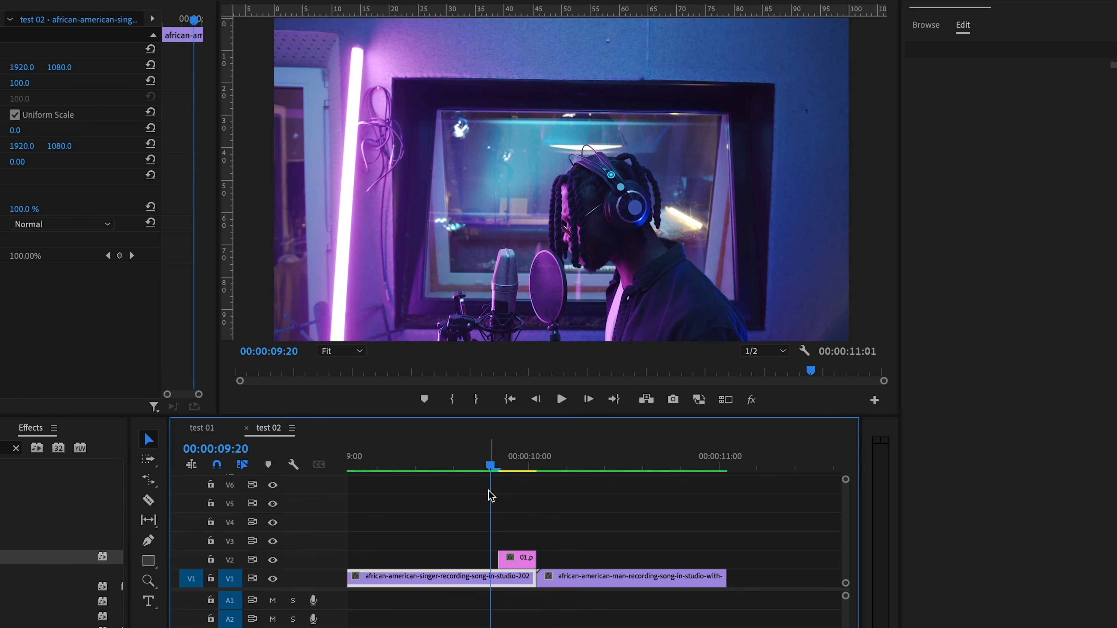
pyautogui.moveTo(494, 473); pyautogui.dragTo(514, 465)
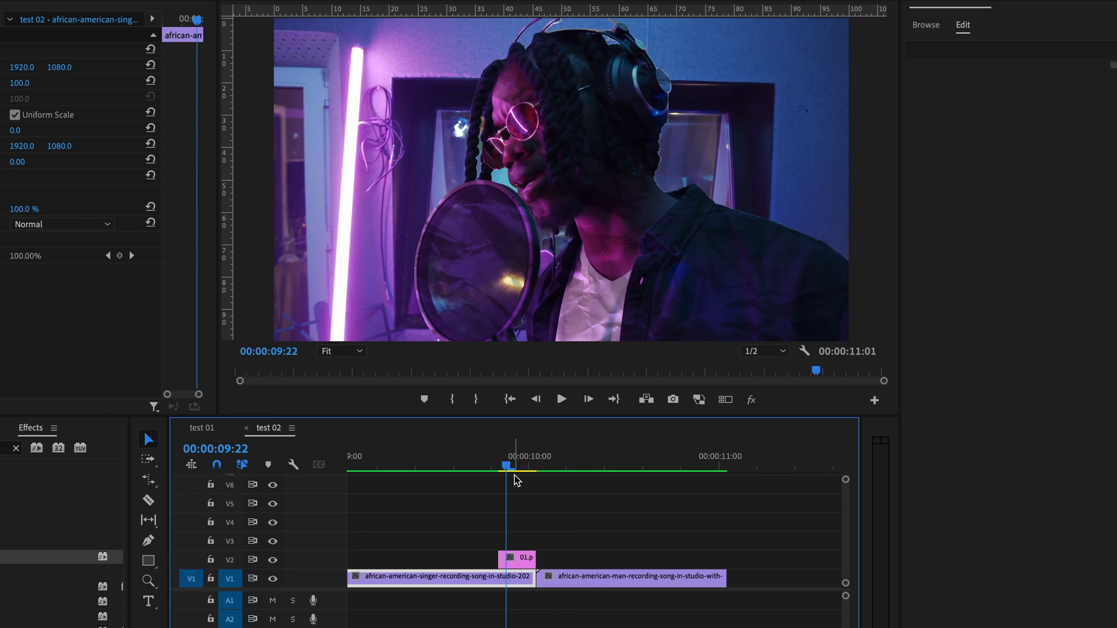
# Switch back to Photoshop and place curved_edge_2.png from the torn-paper-transitions Image folder into the document
pyautogui.press('super+Tab')
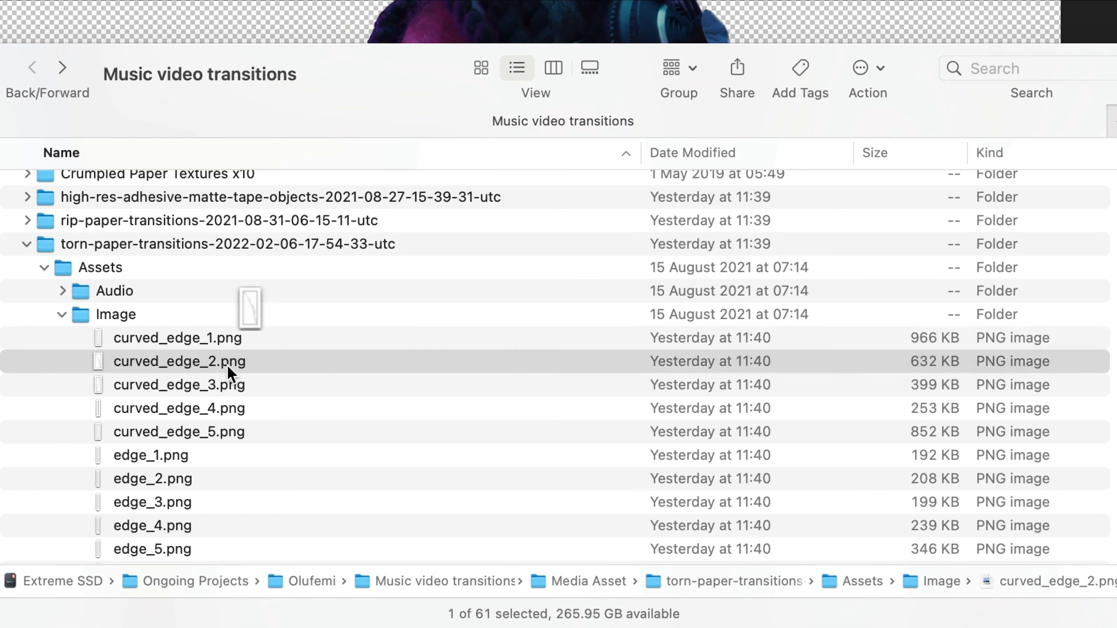
pyautogui.press('space')
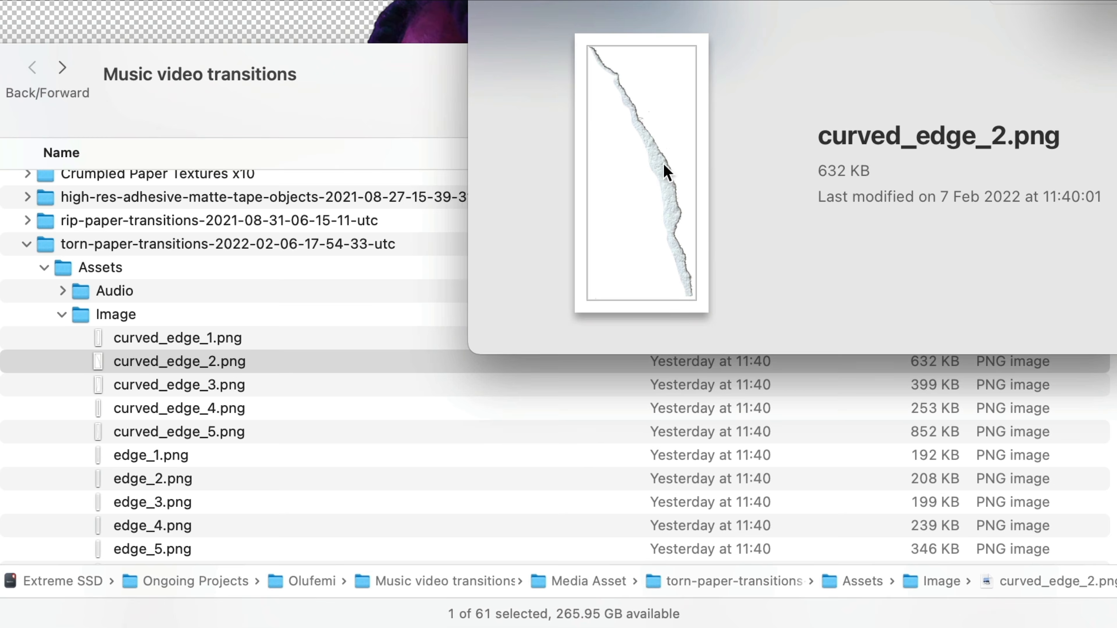
pyautogui.press('space')
pyautogui.moveTo(87, 366); pyautogui.dragTo(423, 323)
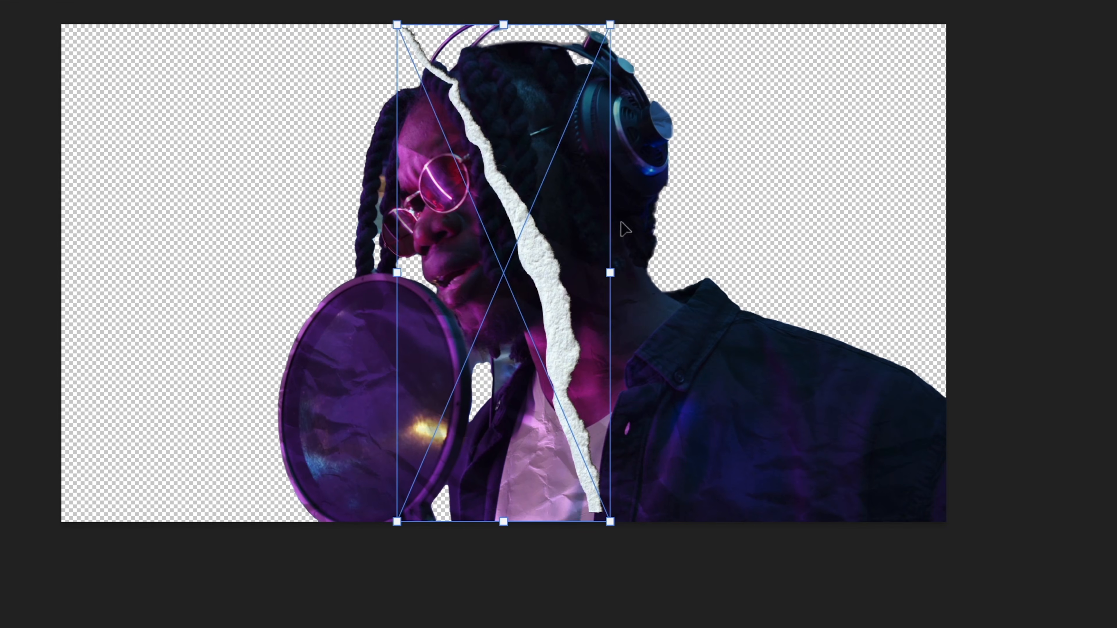
# Rotate the torn edge across the singer's head at eye level and distort its outer end to meet the headphones
pyautogui.moveTo(590, 25); pyautogui.dragTo(382, 199)
pyautogui.moveTo(478, 249); pyautogui.dragTo(568, 144)
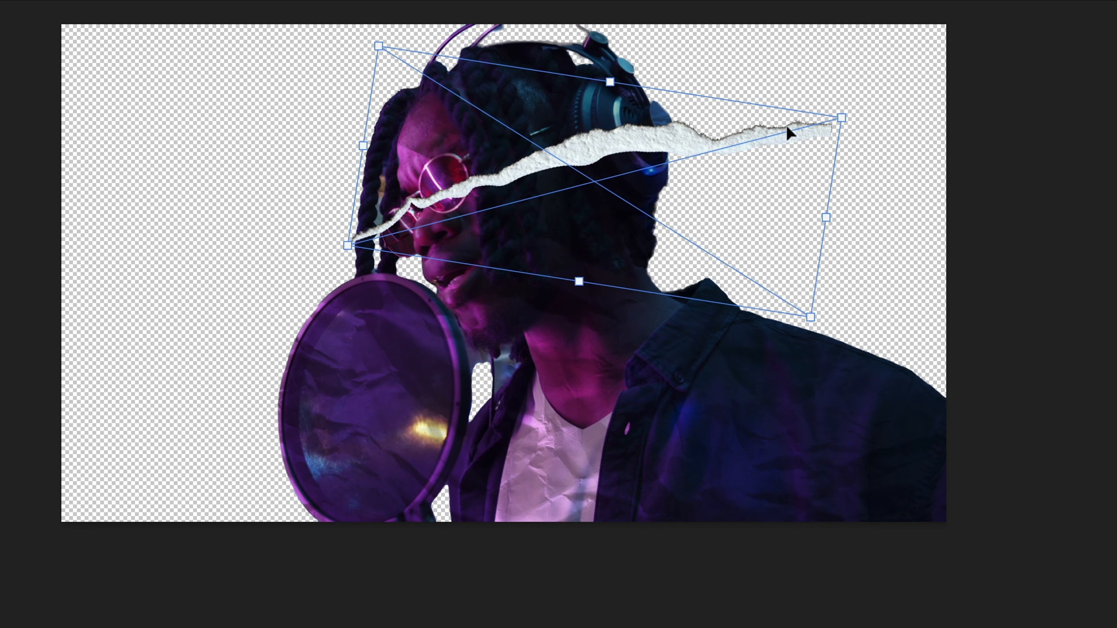
pyautogui.moveTo(846, 115); pyautogui.dragTo(666, 154)
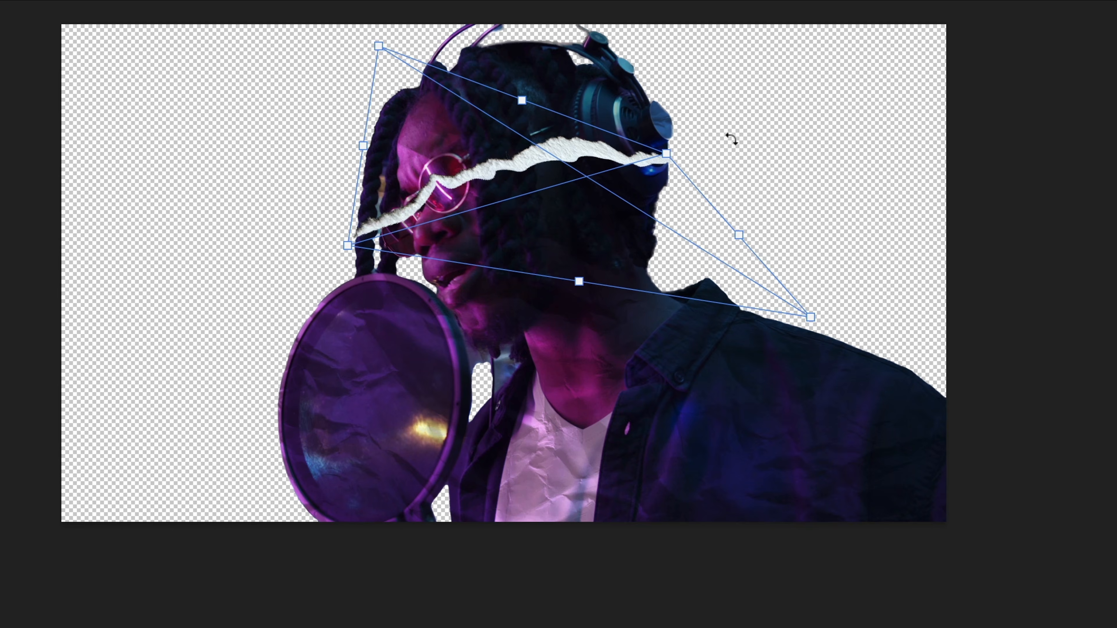
pyautogui.press('Return')
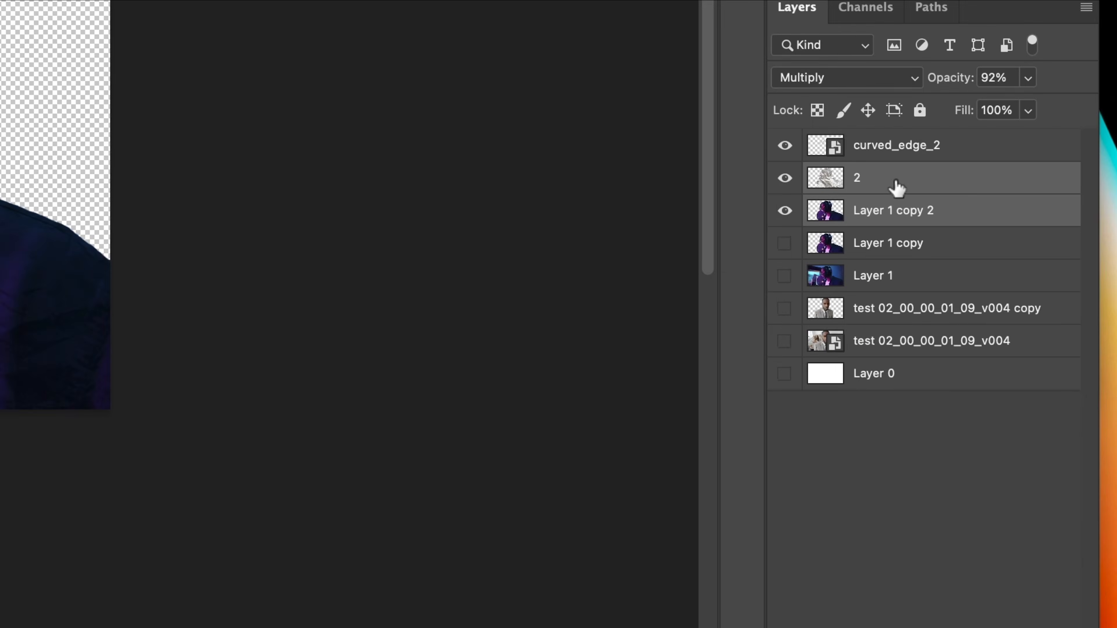
# Merge paper texture layer 2 with Layer 1 copy 2 and duplicate the merged layer
pyautogui.rightClick(991, 277)
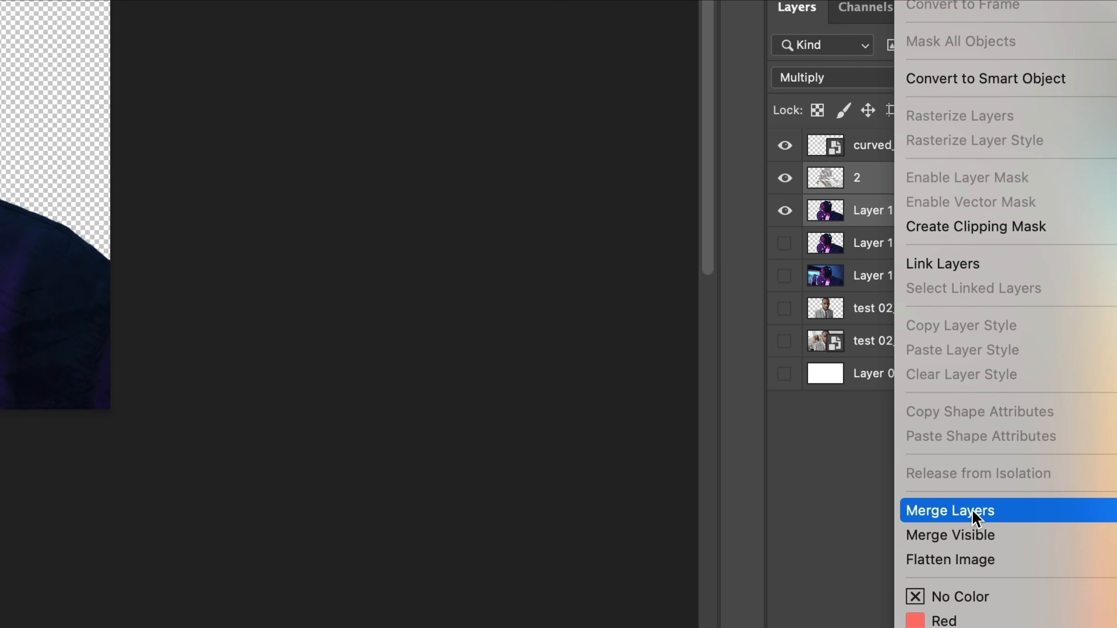
pyautogui.click(973, 512)
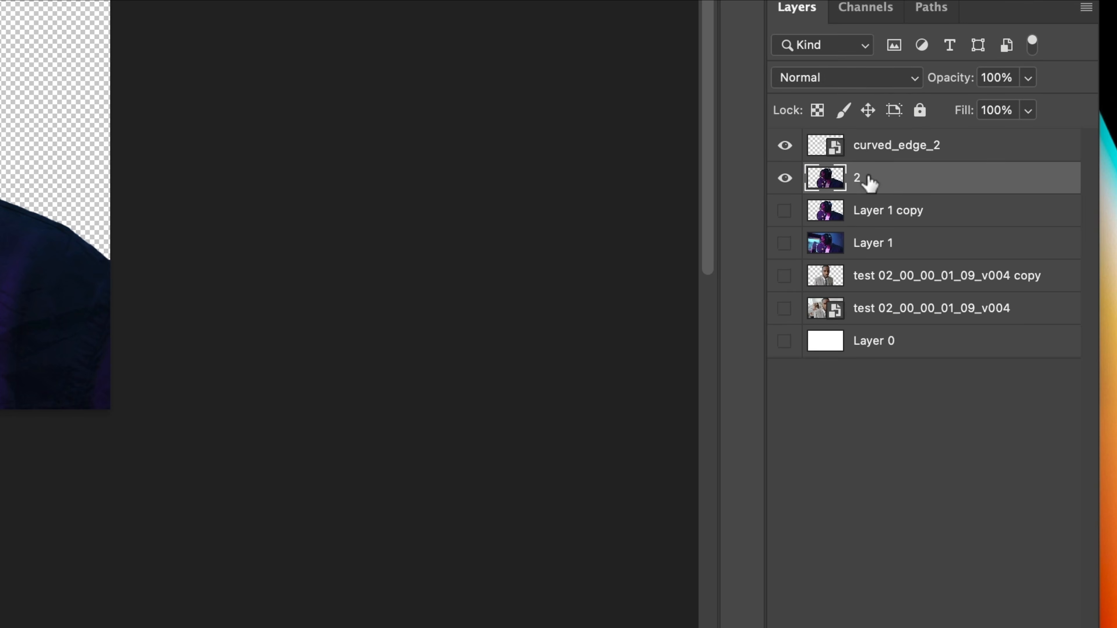
pyautogui.hotkey('ctrl', 'j')
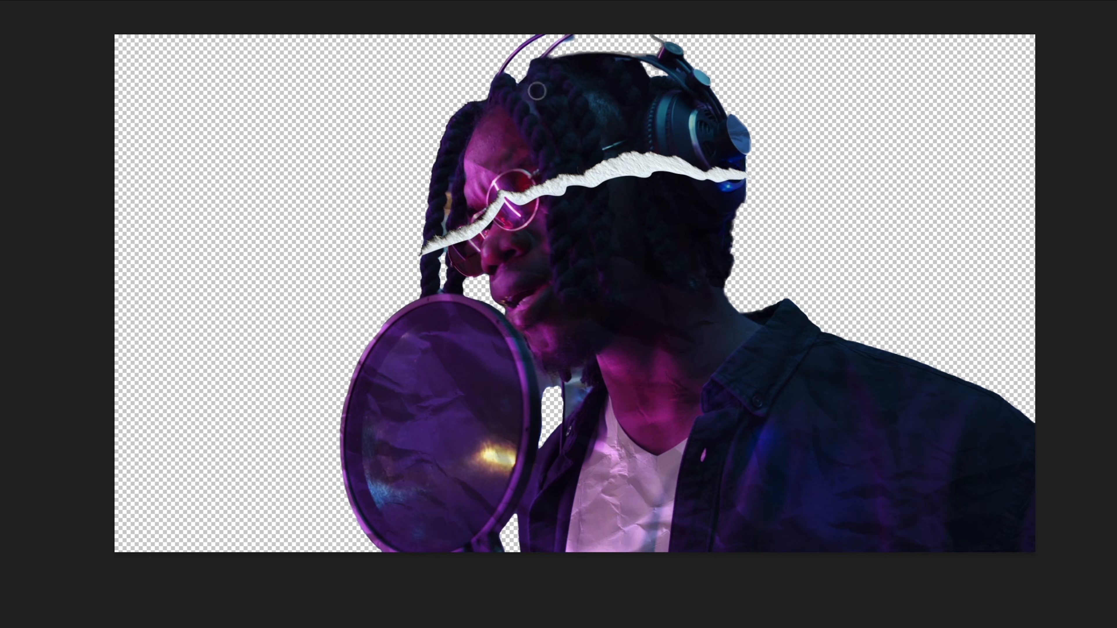
# Set the eraser brush size to 105 and erase the part of the singer's head above the torn edge
pyautogui.rightClick(558, 59)
pyautogui.moveTo(710, 108); pyautogui.dragTo(729, 108)
pyautogui.moveTo(666, 51)
pyautogui.mouseDown()
pyautogui.moveTo(600, 53)
pyautogui.moveTo(456, 118)
pyautogui.moveTo(446, 212)
pyautogui.moveTo(482, 150)
pyautogui.moveTo(571, 143)
pyautogui.moveTo(444, 223)
pyautogui.mouseUp()
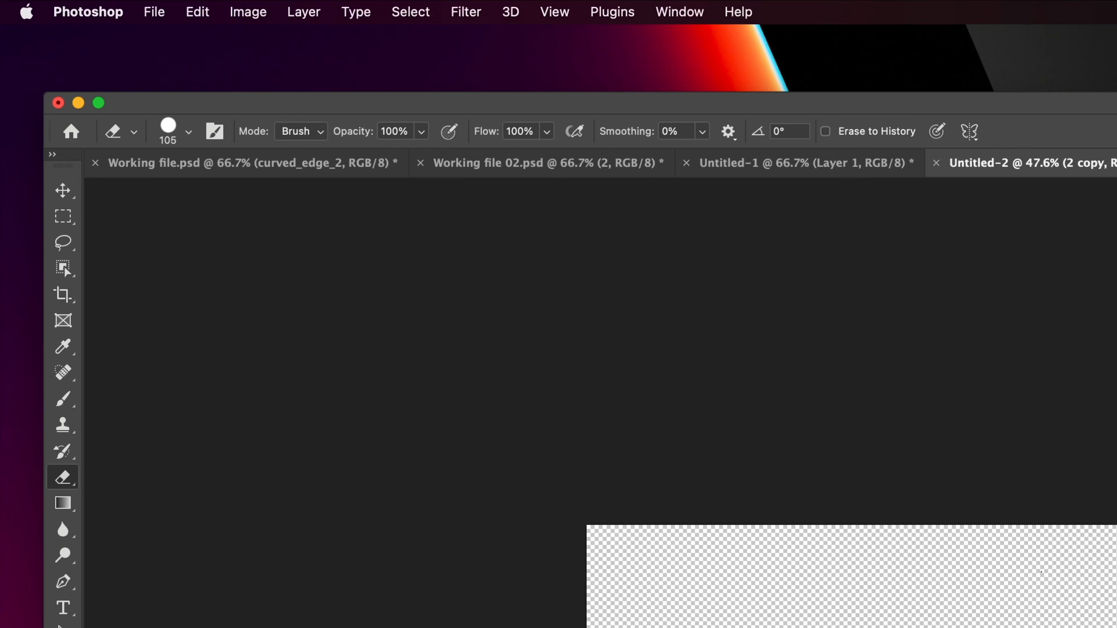
# Switch to Working file.psd and reveal curved_edge_2 copy 4, curved_edge_2 copy, curved_edge_2 and the topmost layer 2 in turn
pyautogui.click(301, 165)
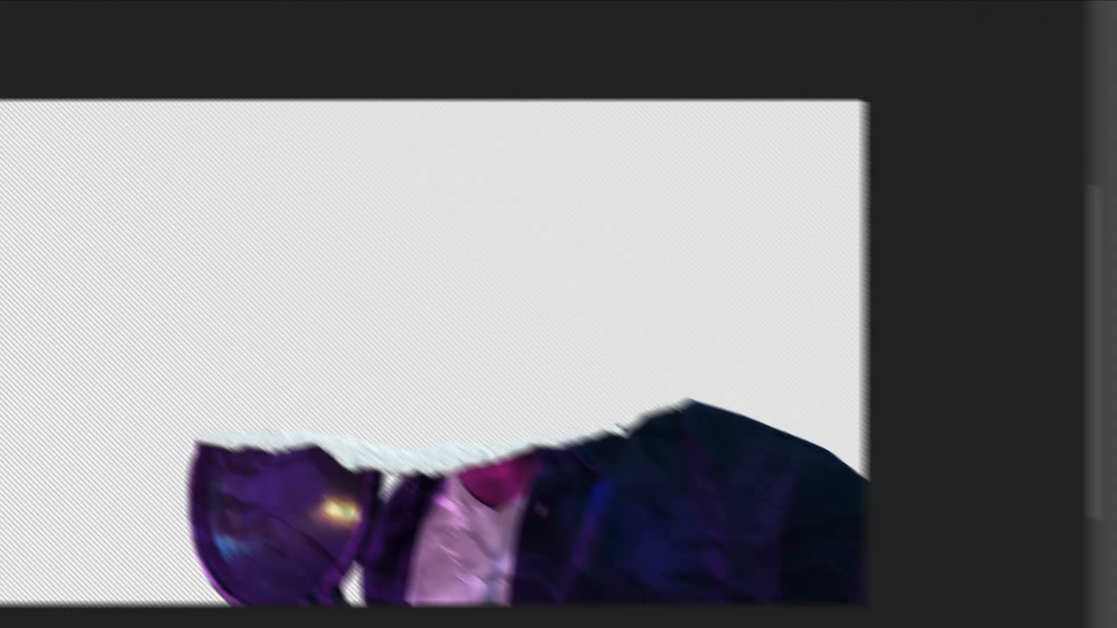
pyautogui.click(929, 361)
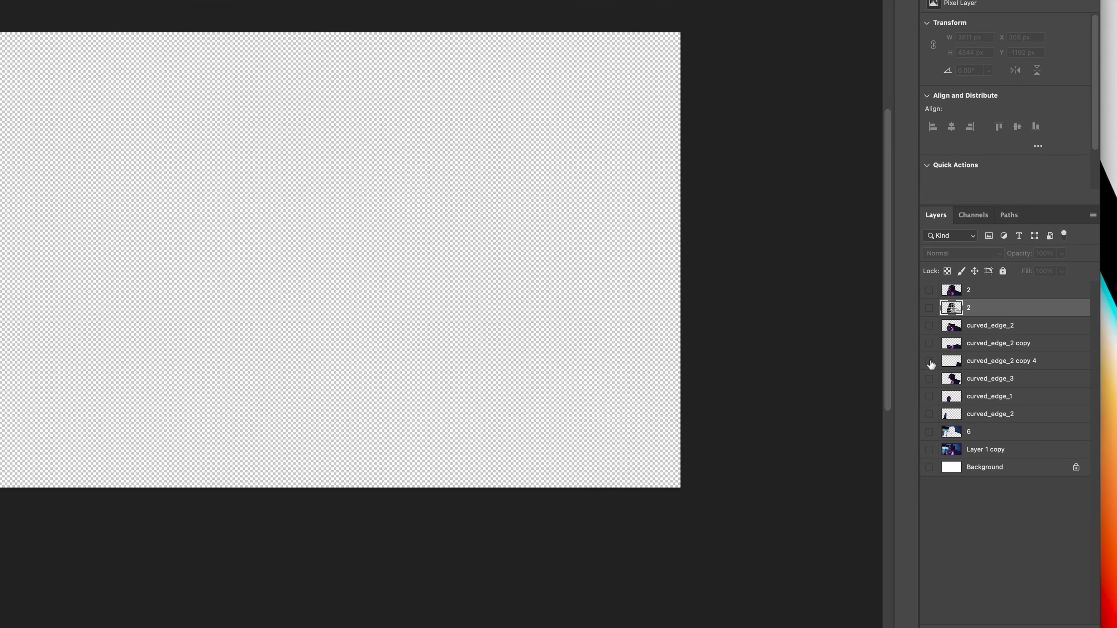
pyautogui.click(929, 361)
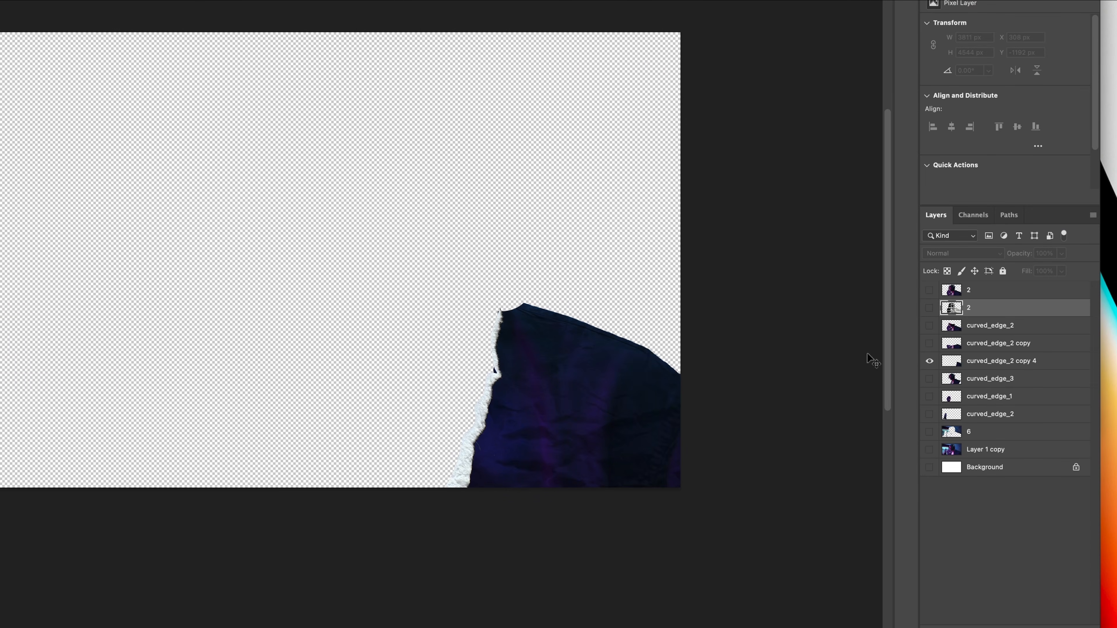
pyautogui.click(929, 343)
pyautogui.click(929, 325)
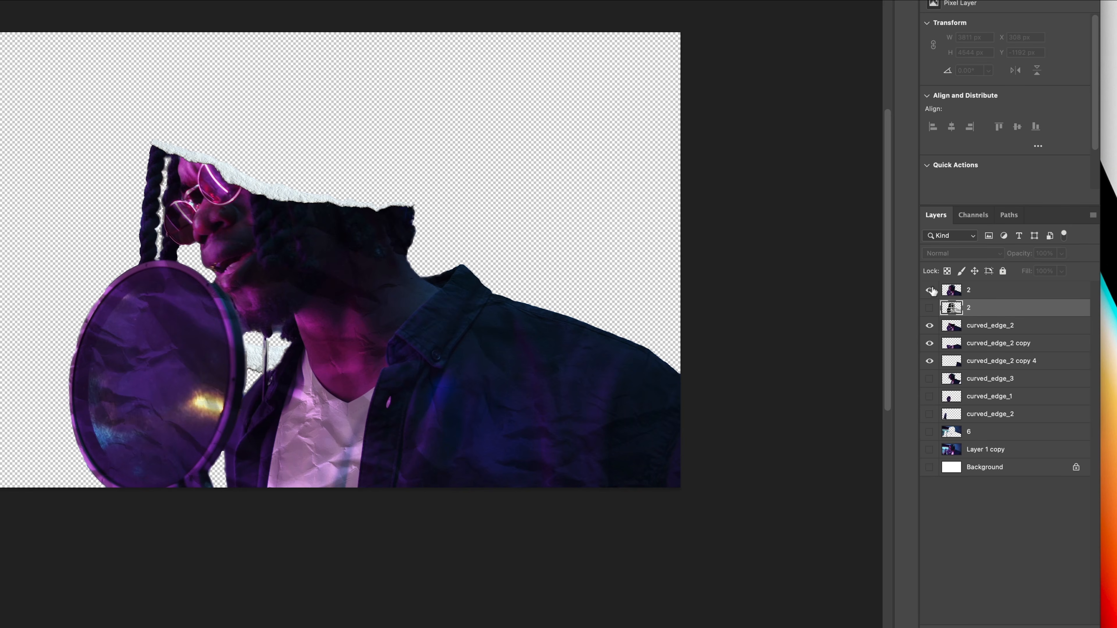
pyautogui.click(929, 290)
# Toggle the torn cut-out layers off and on again in order to preview how the singer builds up piece by piece
pyautogui.click(929, 290)
pyautogui.click(928, 325)
pyautogui.click(929, 343)
pyautogui.click(929, 361)
pyautogui.click(929, 361)
pyautogui.click(928, 343)
pyautogui.click(929, 325)
pyautogui.click(929, 290)
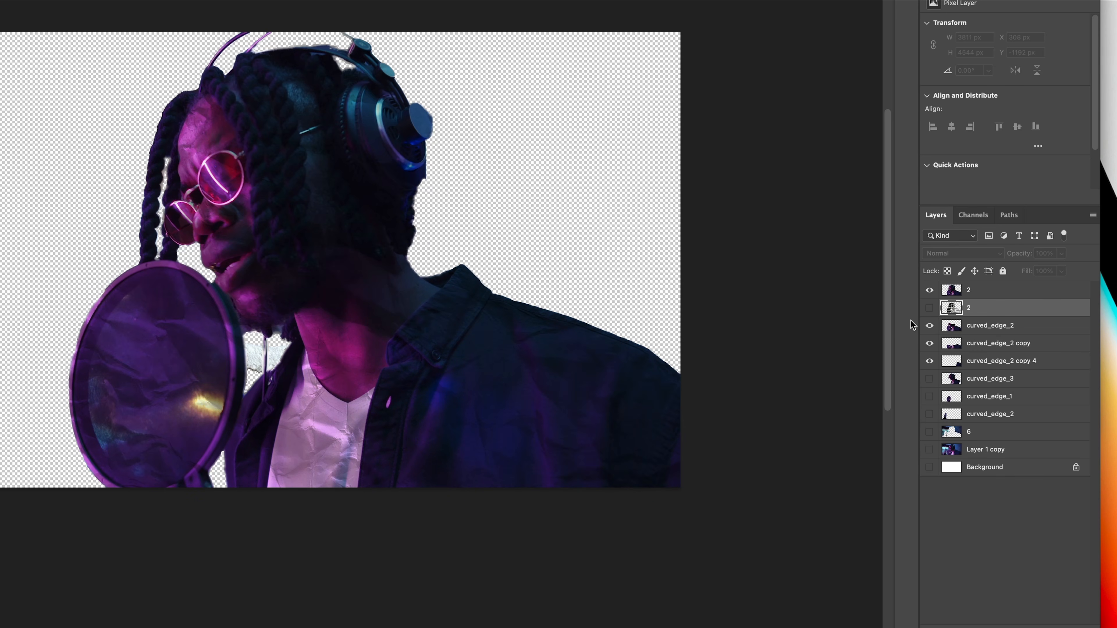
pyautogui.click(929, 326)
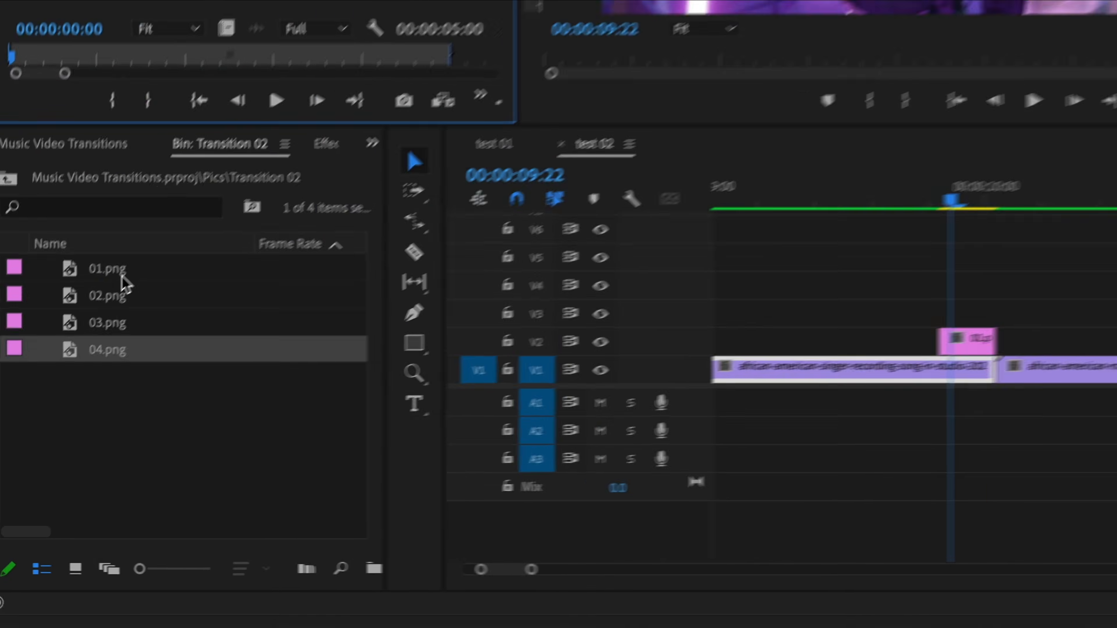
# Switch to Premiere Pro and look through the cut-outs 01.png to 04.png in the Transition 02 bin
pyautogui.click(139, 287)
pyautogui.click(132, 312)
pyautogui.click(145, 341)
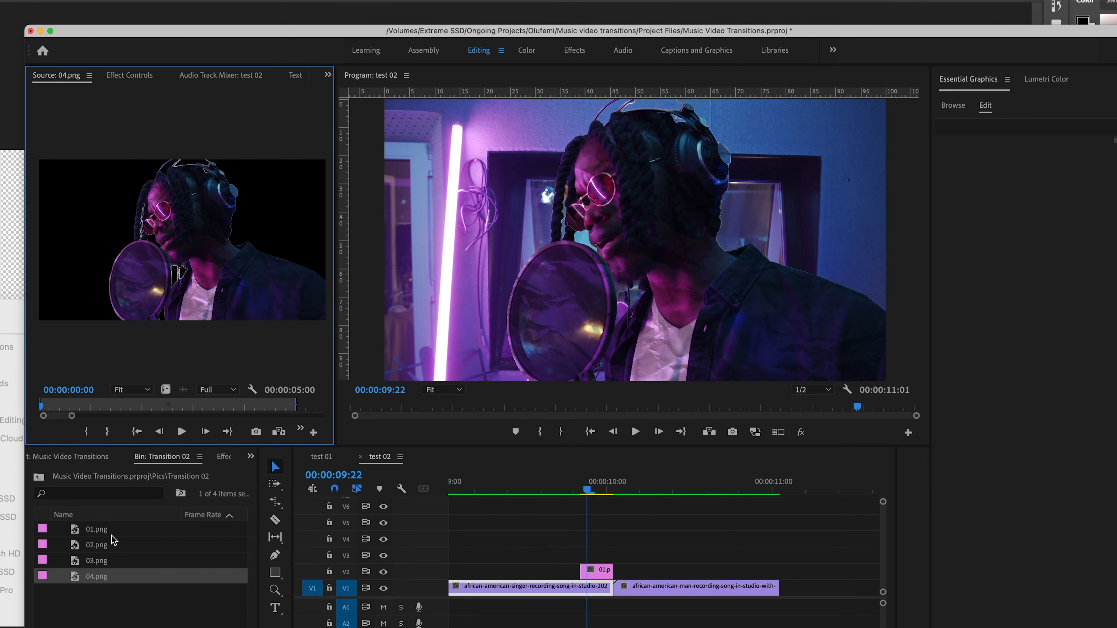
pyautogui.click(113, 540)
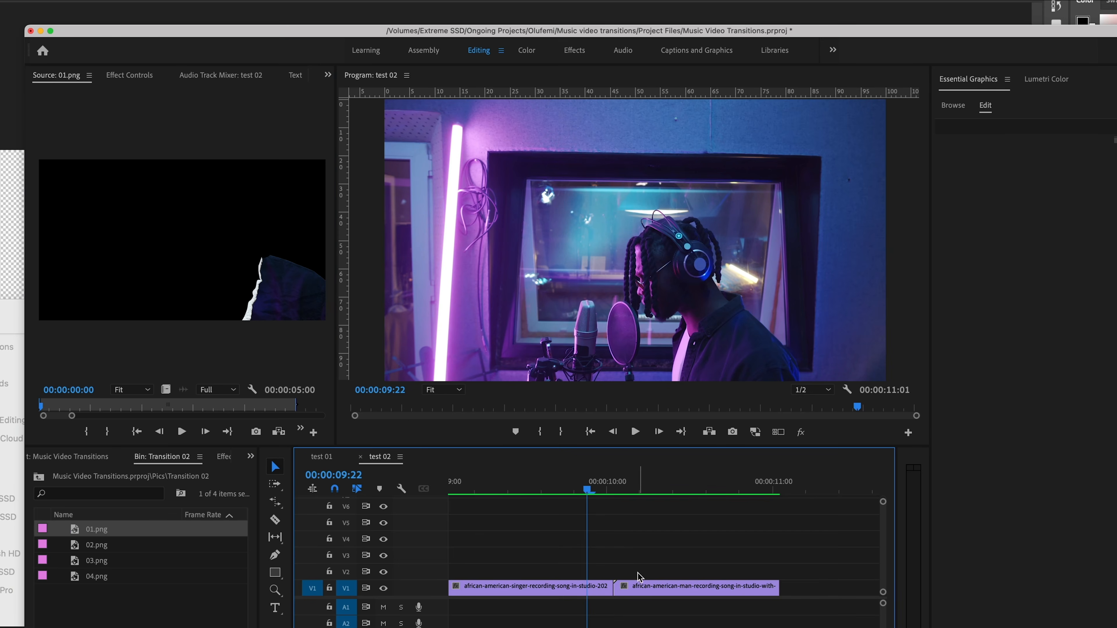
# Stack 01.png to 04.png on V2 to V5, each starting two frames after the previous, and play the transition
pyautogui.moveTo(110, 533); pyautogui.dragTo(589, 575)
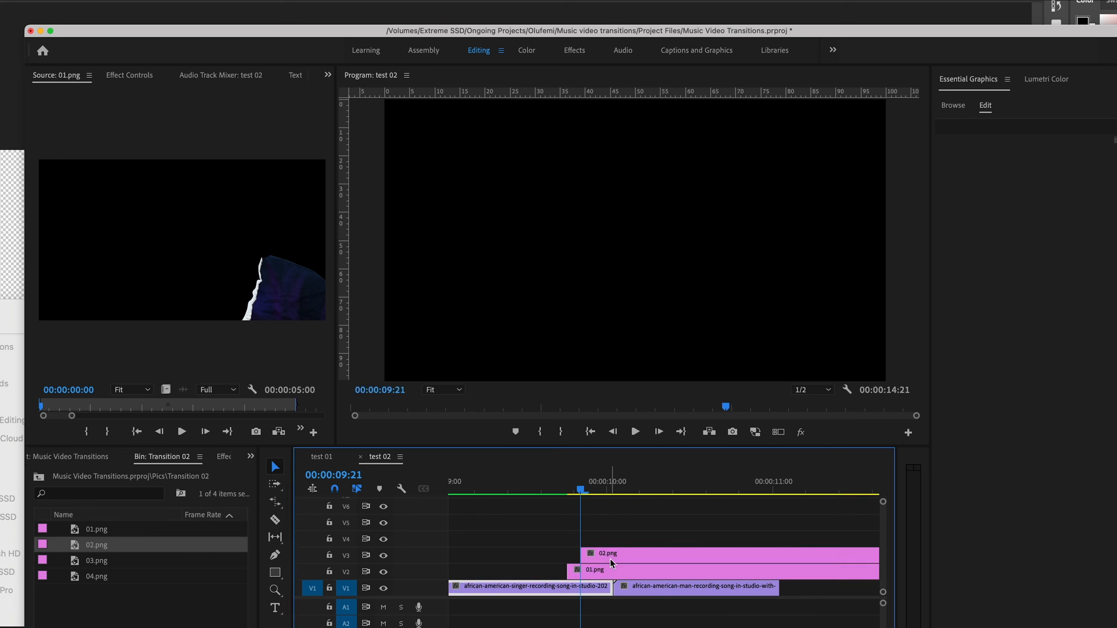
pyautogui.press('Right')
pyautogui.press('Right')
pyautogui.moveTo(106, 558); pyautogui.dragTo(591, 535)
pyautogui.press('Right')
pyautogui.press('Right')
pyautogui.moveTo(105, 578); pyautogui.dragTo(611, 523)
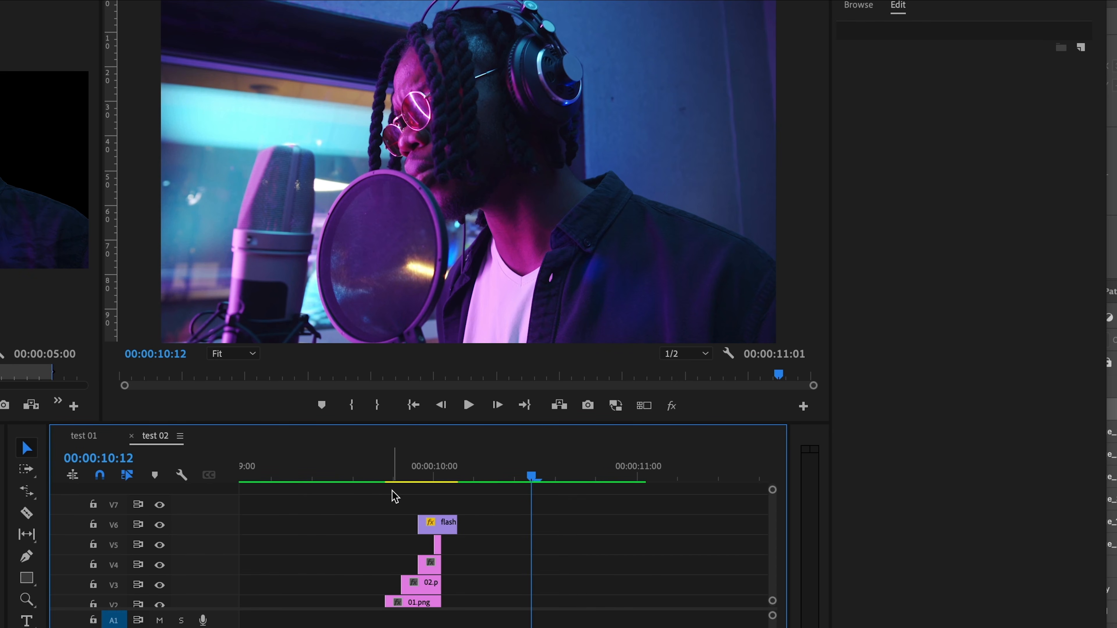
pyautogui.click(363, 478)
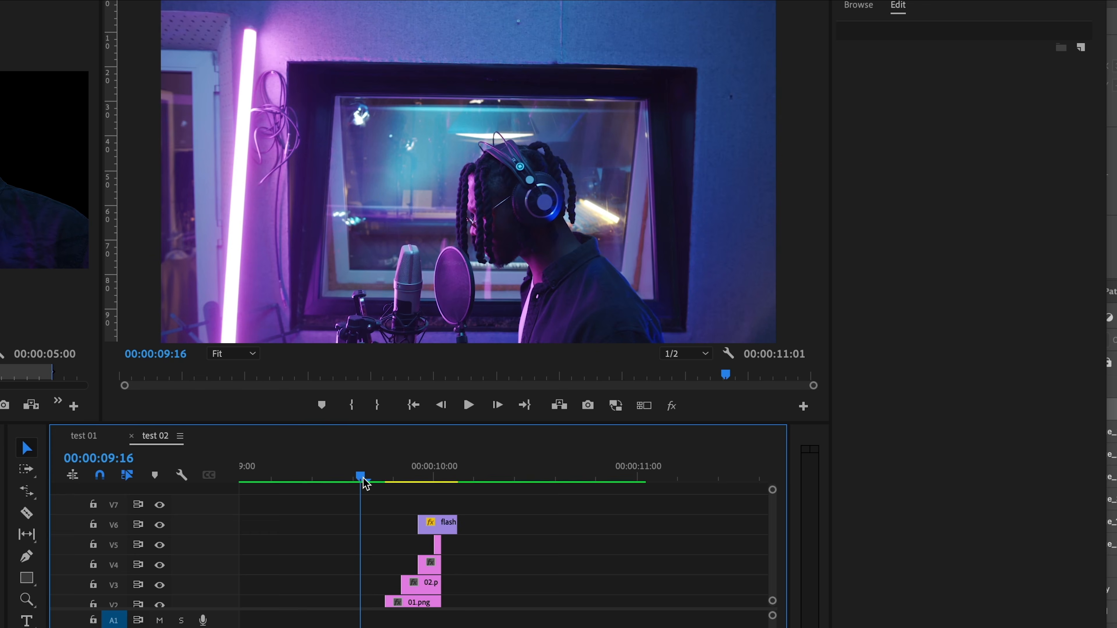
pyautogui.press('space')
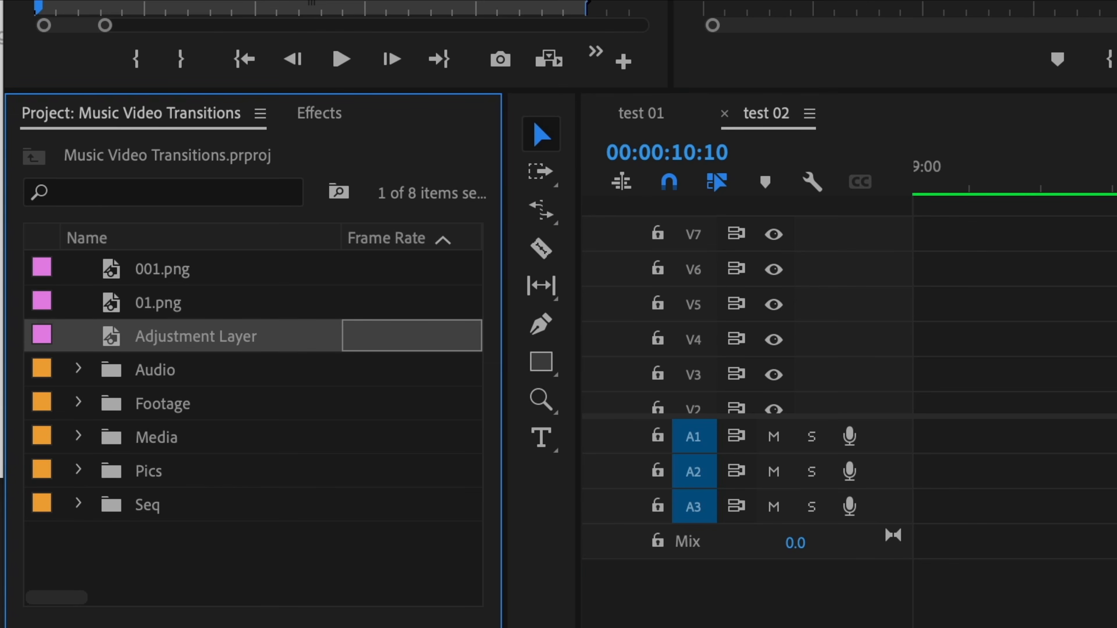
# Place the Adjustment Layer on V7 above the flash clip and cut it to the flash clip's length
pyautogui.moveTo(196, 337); pyautogui.dragTo(875, 278)
pyautogui.press('c')
pyautogui.click(910, 278)
pyautogui.press('v')
pyautogui.click(948, 280)
pyautogui.press('Delete')
pyautogui.click(897, 249)
pyautogui.click(892, 278)
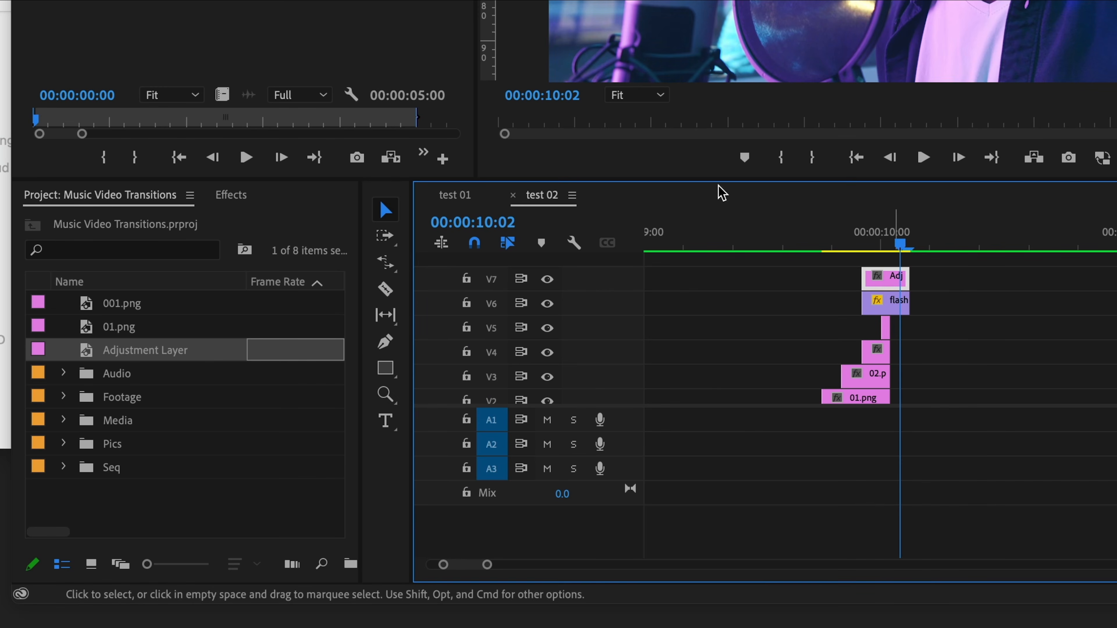
# Apply Brightness & Contrast to the adjustment layer, keyframe its Brightness and Contrast, and scrub through the keyframes
pyautogui.hotkey('shift', '5')
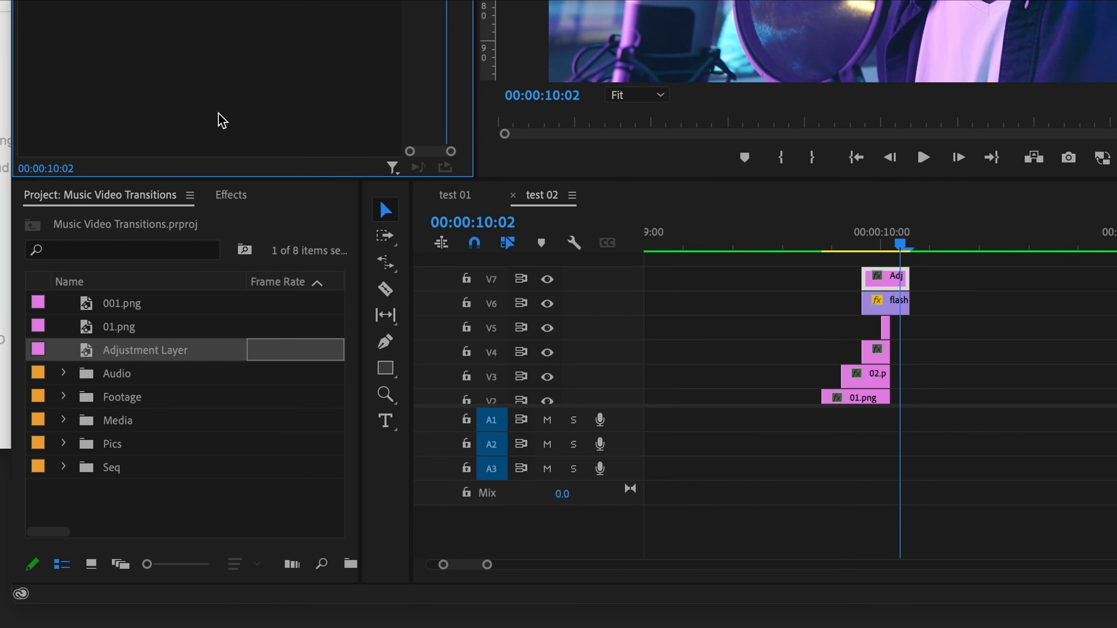
pyautogui.click(231, 195)
pyautogui.write('bright')
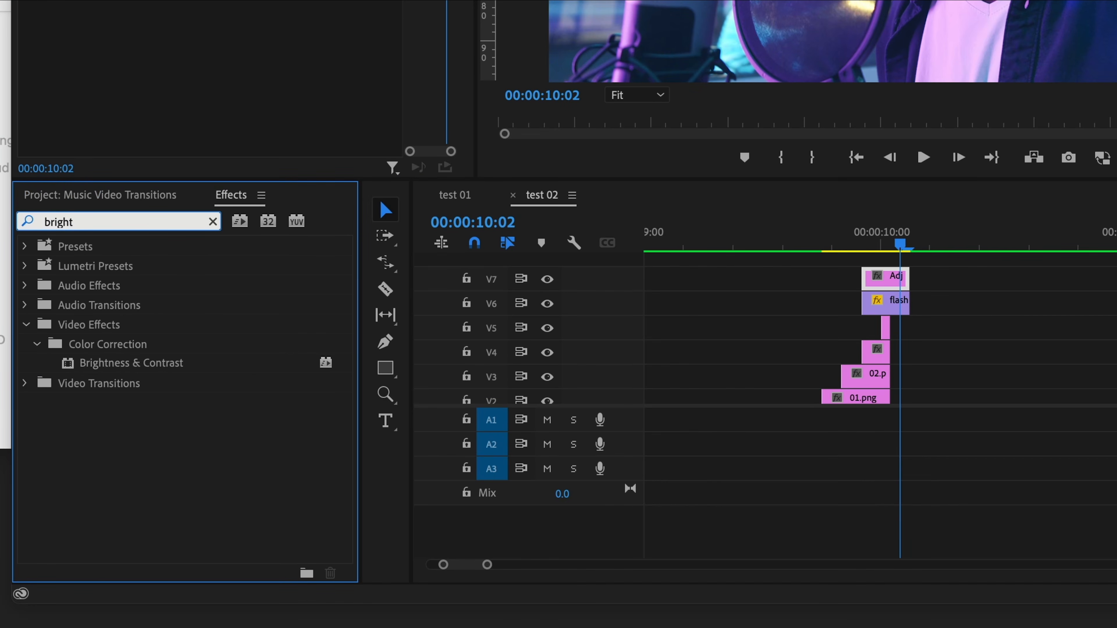
pyautogui.moveTo(150, 362); pyautogui.dragTo(895, 281)
pyautogui.moveTo(883, 238); pyautogui.dragTo(874, 238)
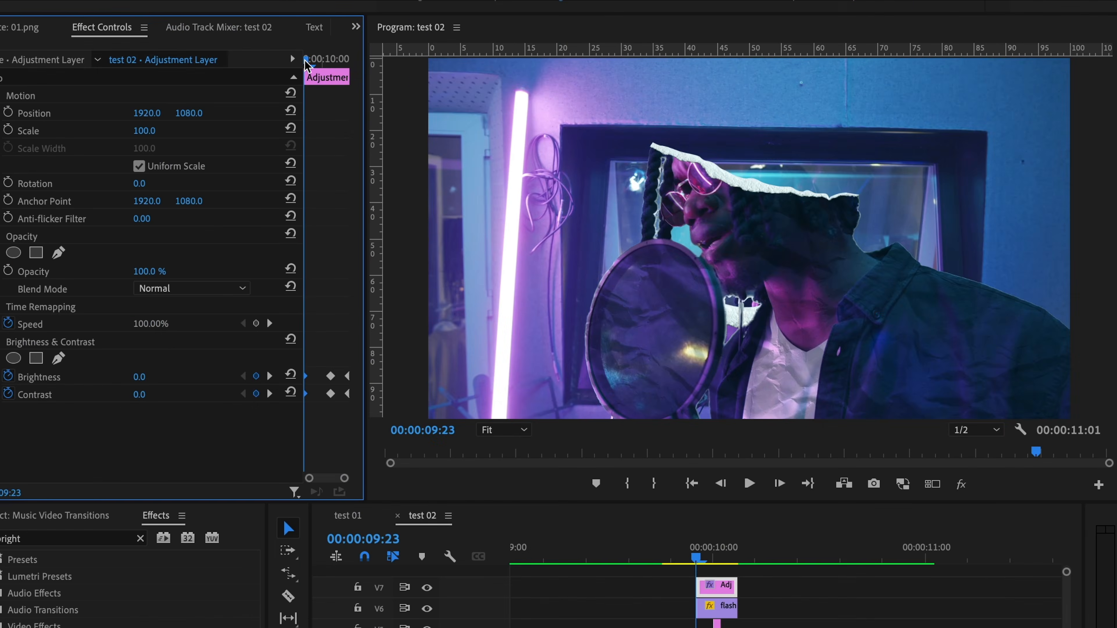
pyautogui.moveTo(305, 61); pyautogui.dragTo(360, 61)
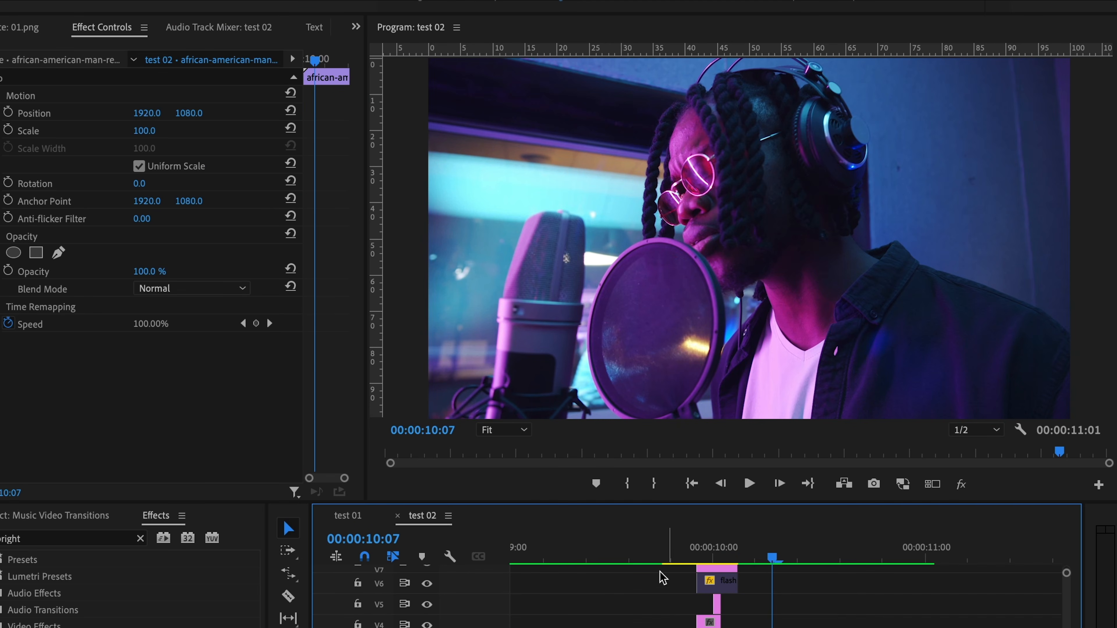
# Review the first transition with its flash and examine the second layered version after it on the timeline
pyautogui.click(646, 555)
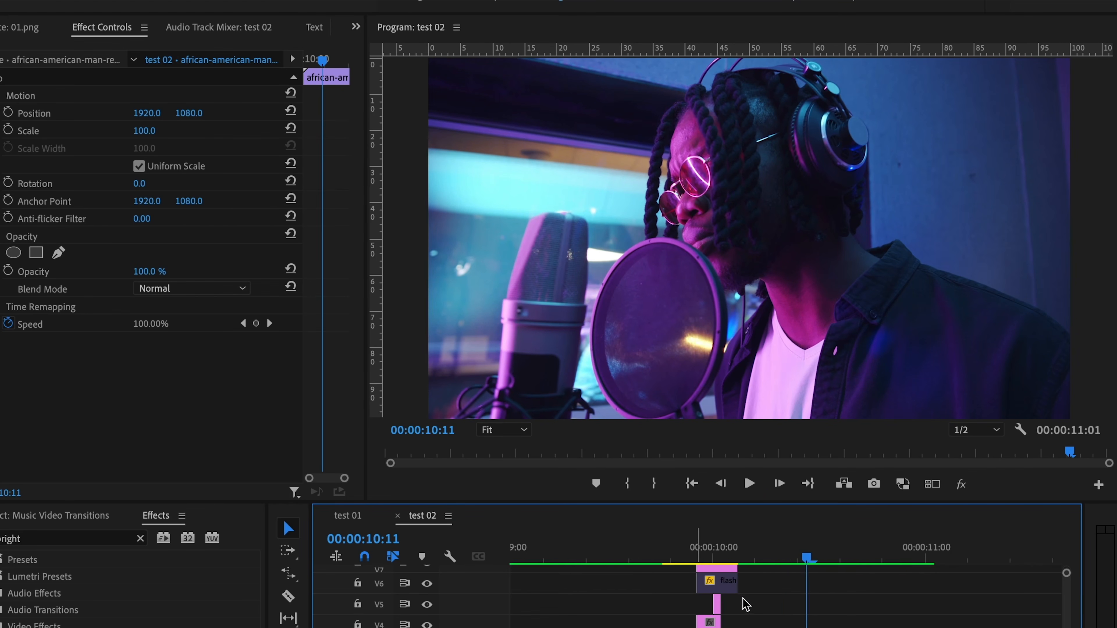
pyautogui.scroll(3, 729, 581)
pyautogui.scroll(2, 760, 601)
pyautogui.moveTo(712, 556); pyautogui.dragTo(760, 563)
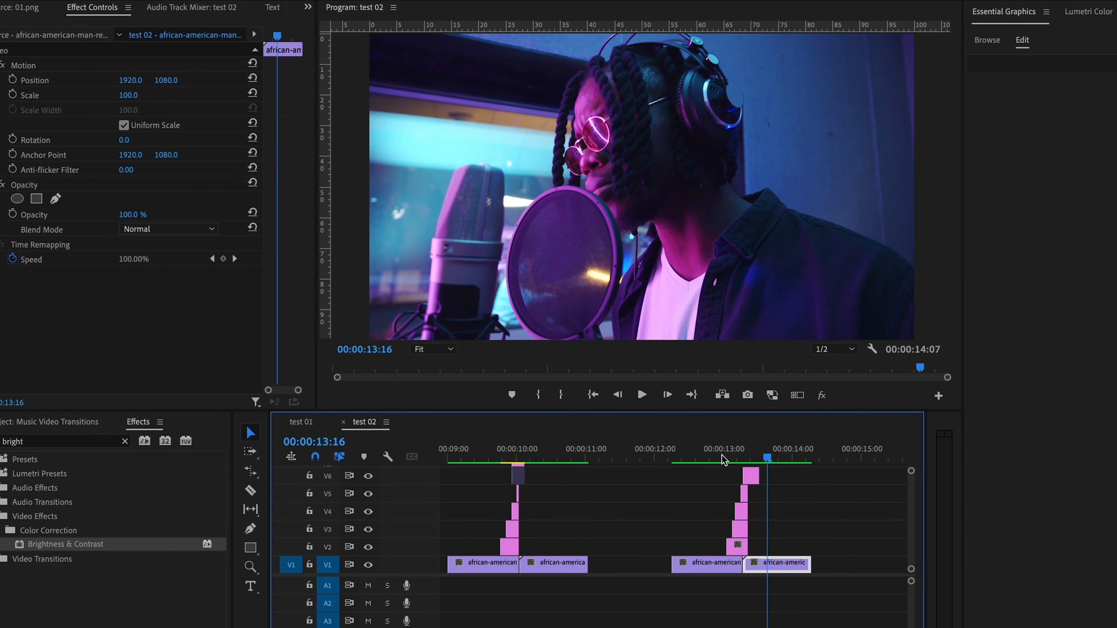
pyautogui.click(728, 460)
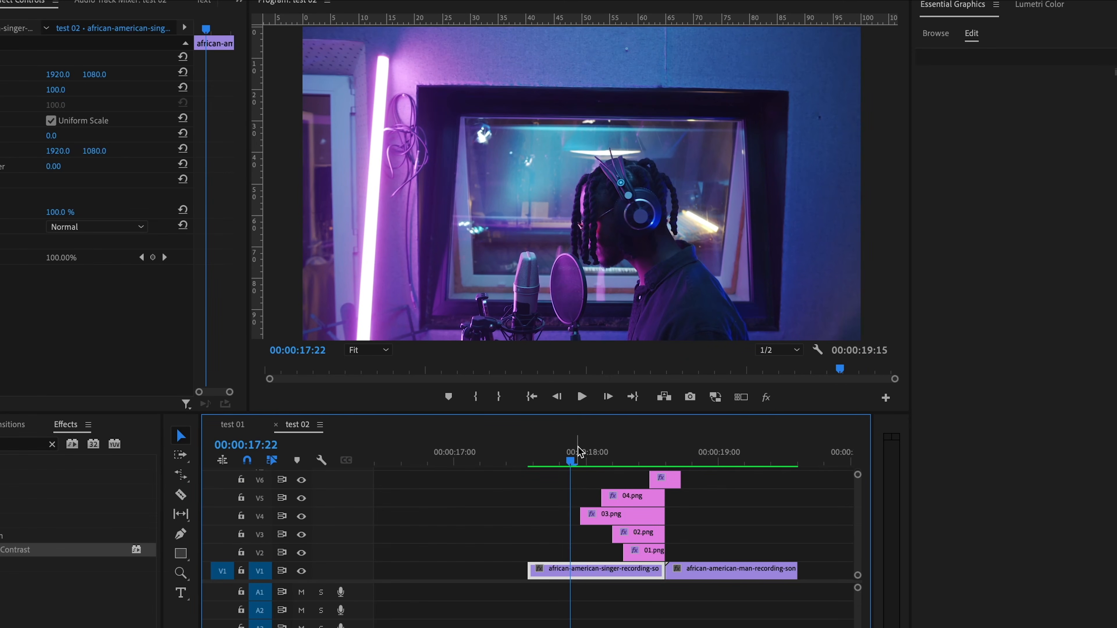
# Scrub and play the third transition around 00:00:18:00, examining the Transform position keyframes on 03.png
pyautogui.moveTo(580, 452); pyautogui.dragTo(593, 457)
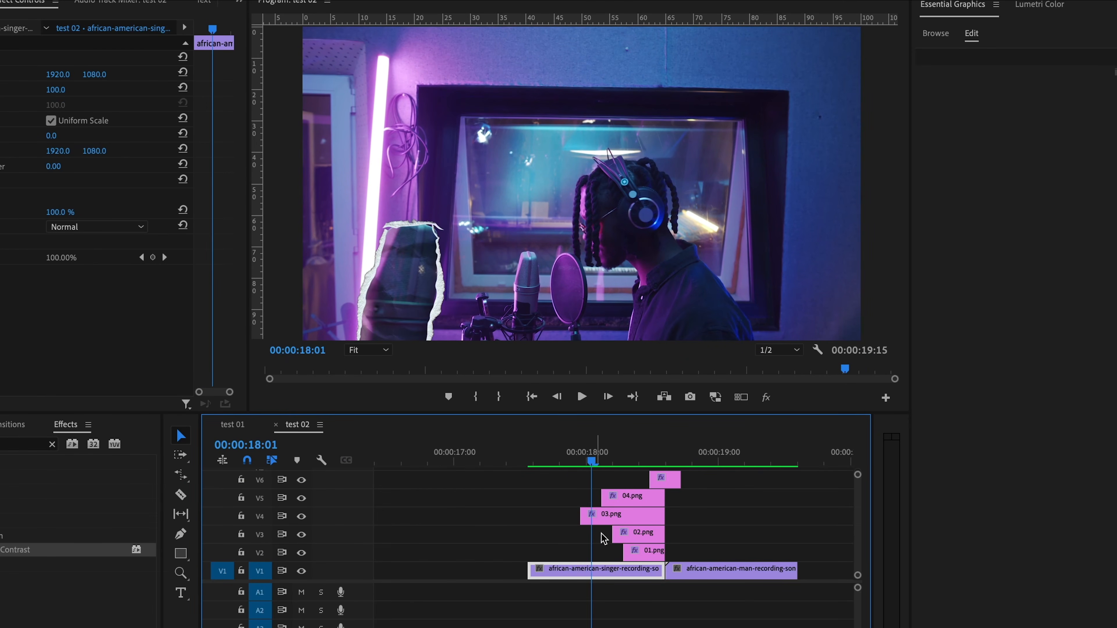
pyautogui.click(610, 519)
pyautogui.scroll(-3, 151, 314)
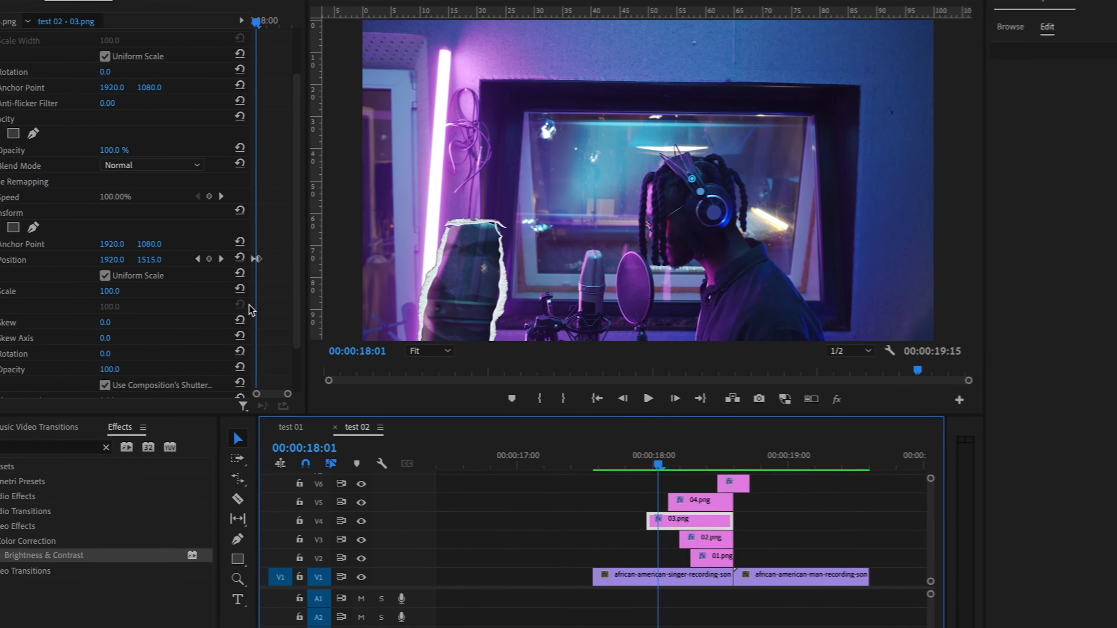
pyautogui.moveTo(675, 453); pyautogui.dragTo(740, 465)
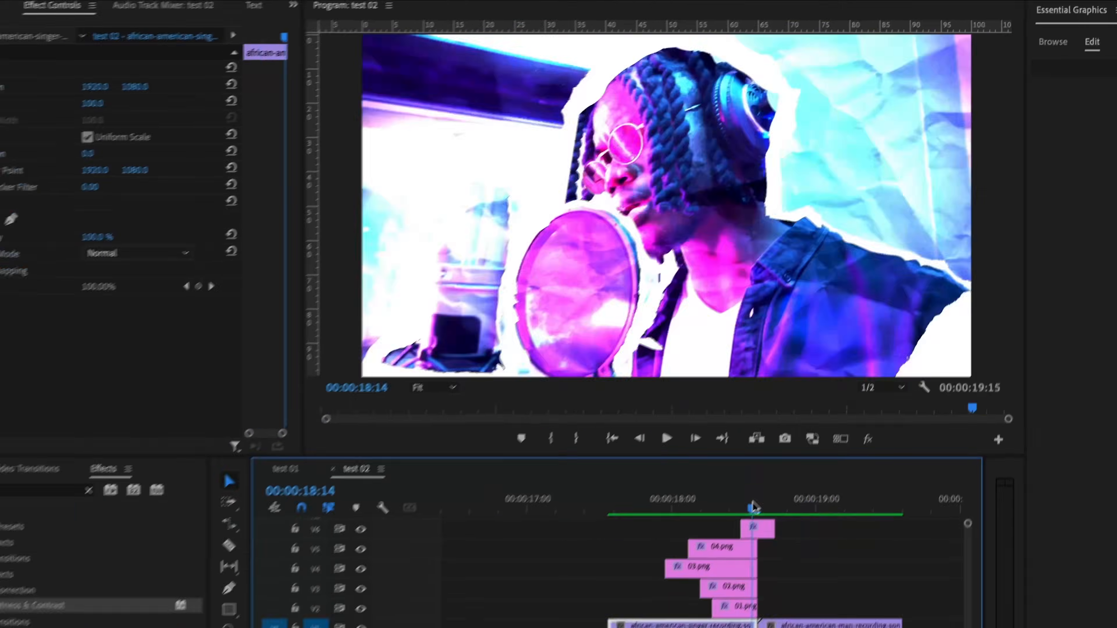
pyautogui.press('space')
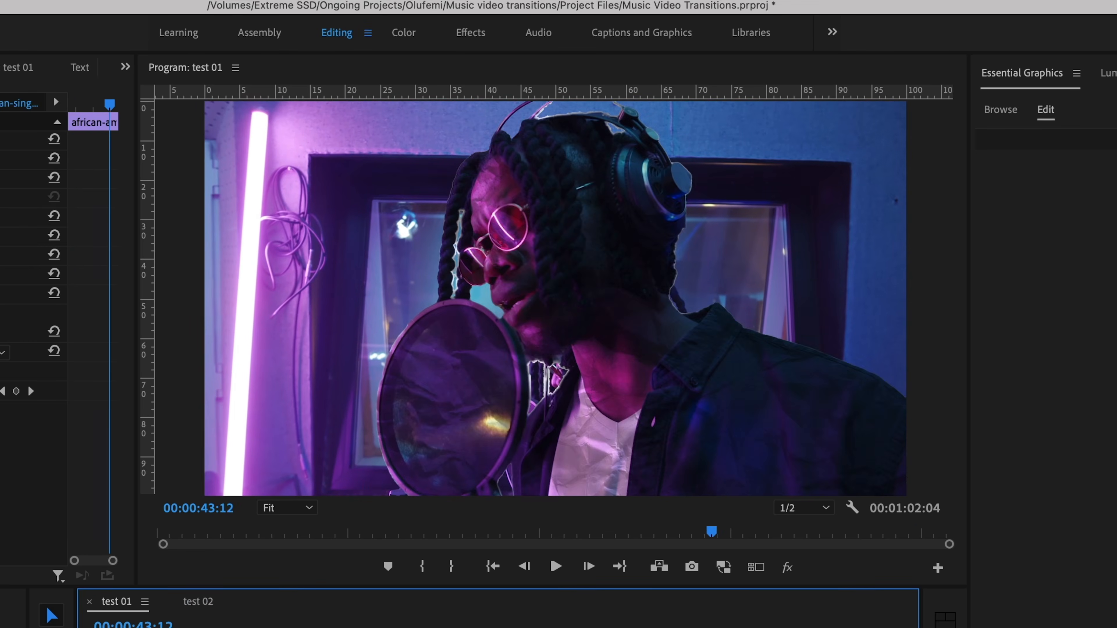
pyautogui.press('space')
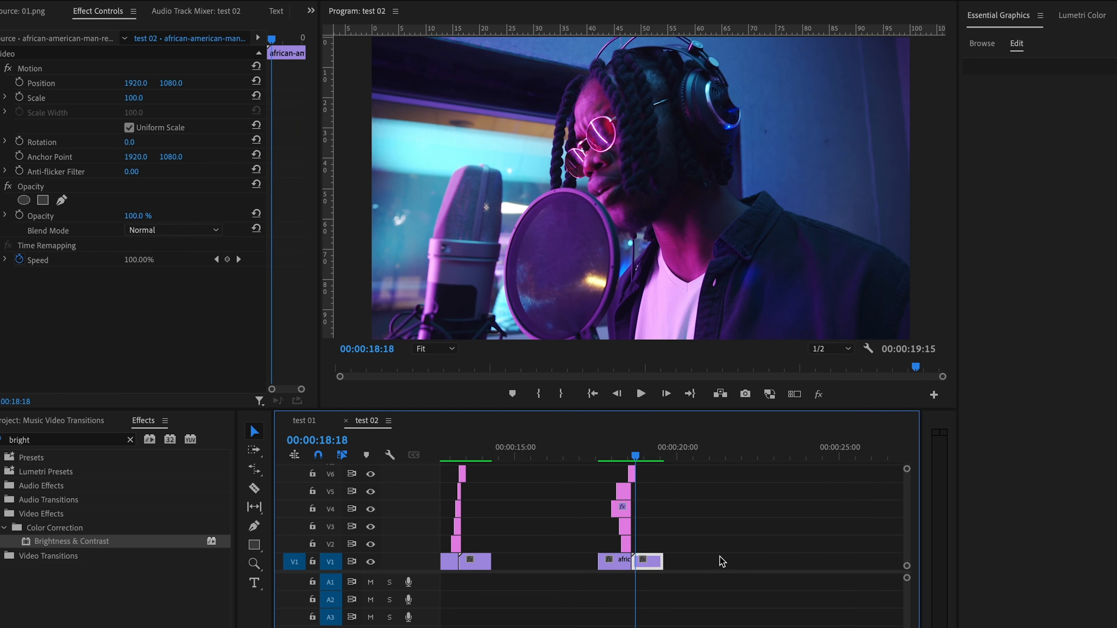
# Place a copy of the two studio shots on V1 after 00:00:22:00 and position the playhead just before their cut
pyautogui.moveTo(720, 556); pyautogui.dragTo(816, 560)
pyautogui.scroll(4, 803, 522)
pyautogui.scroll(3, 805, 526)
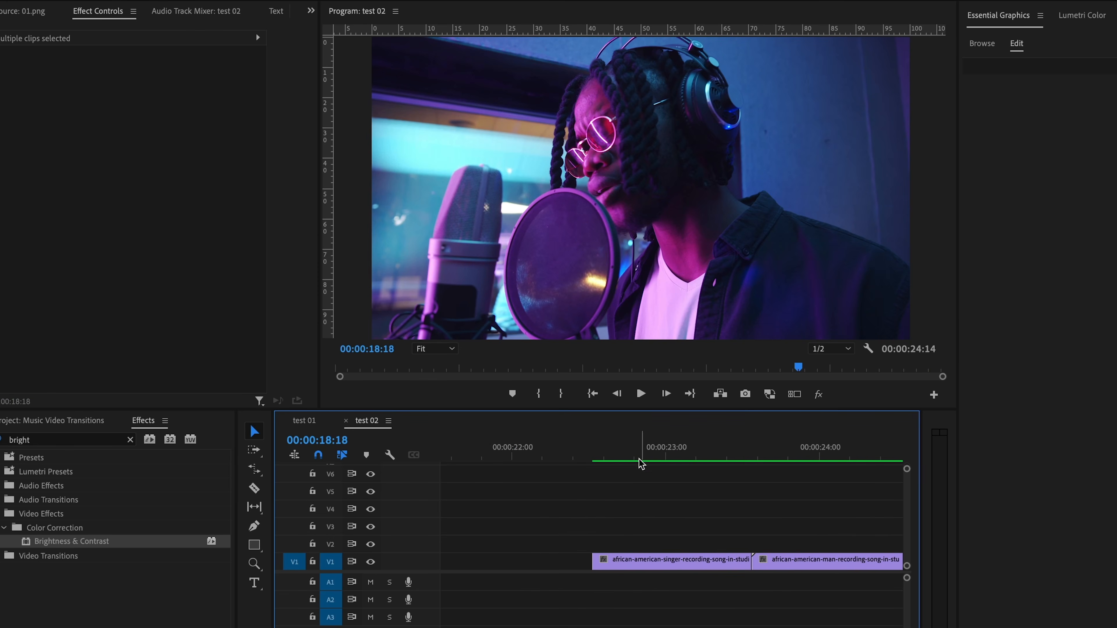
pyautogui.click(723, 449)
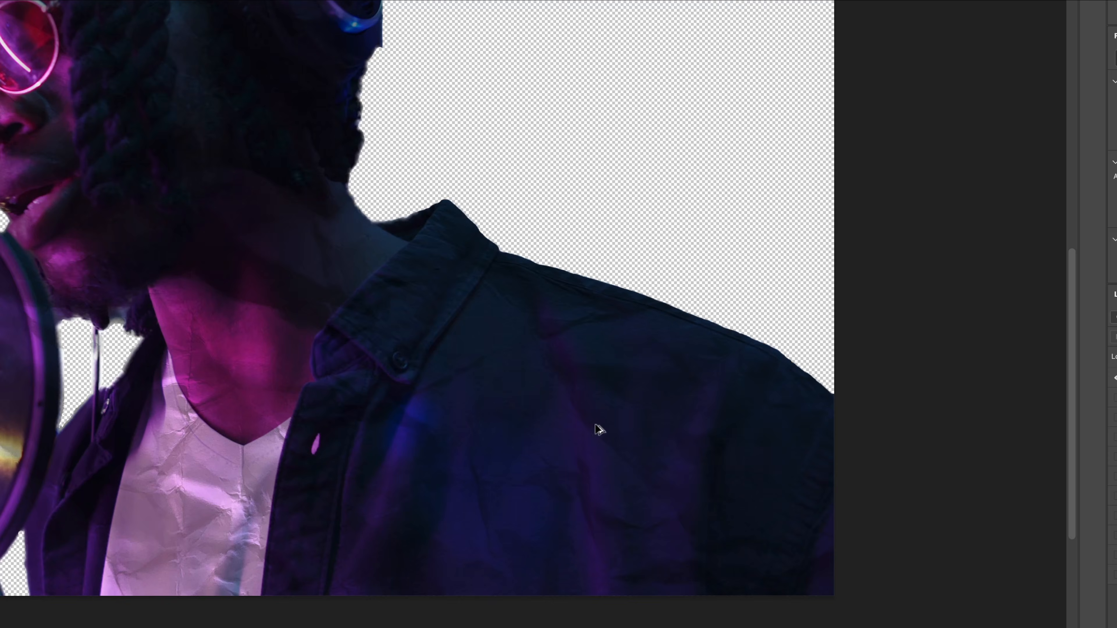
# Switch to Photoshop, preview the newspaper image in the Pics folder and place it in Working file 02.psd
pyautogui.scroll(-3, 599, 430)
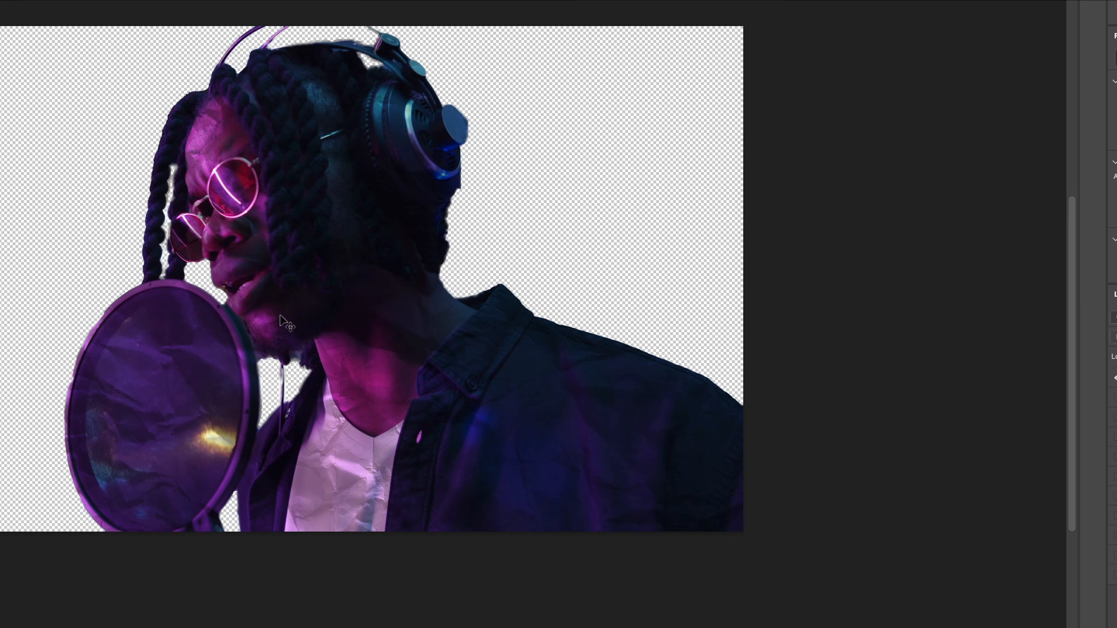
pyautogui.moveTo(207, 241); pyautogui.dragTo(321, 288)
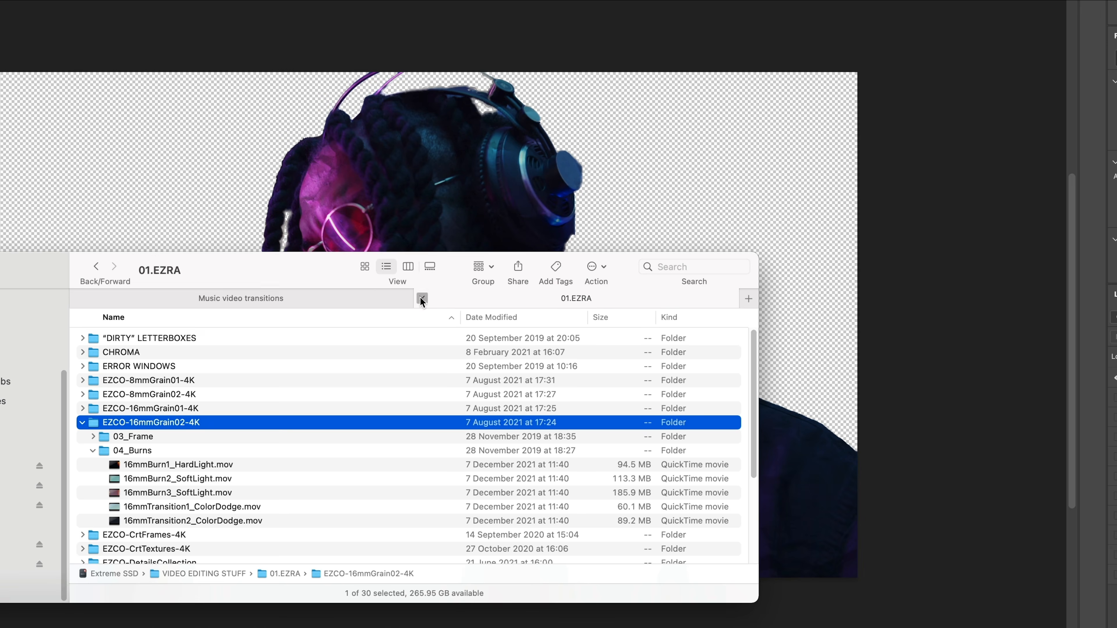
pyautogui.click(422, 299)
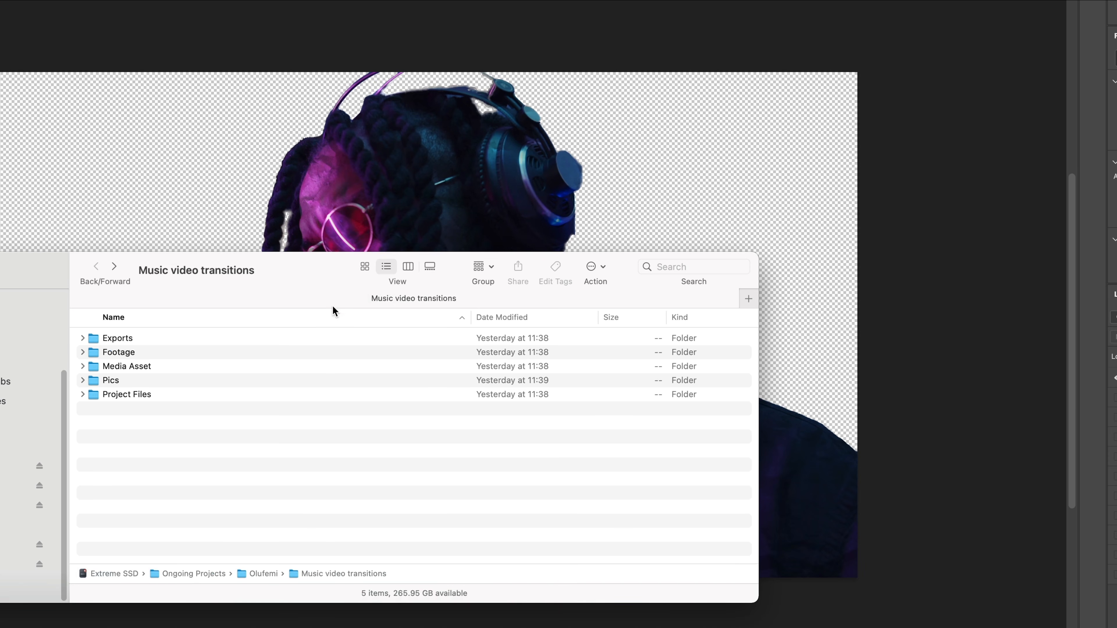
pyautogui.click(82, 381)
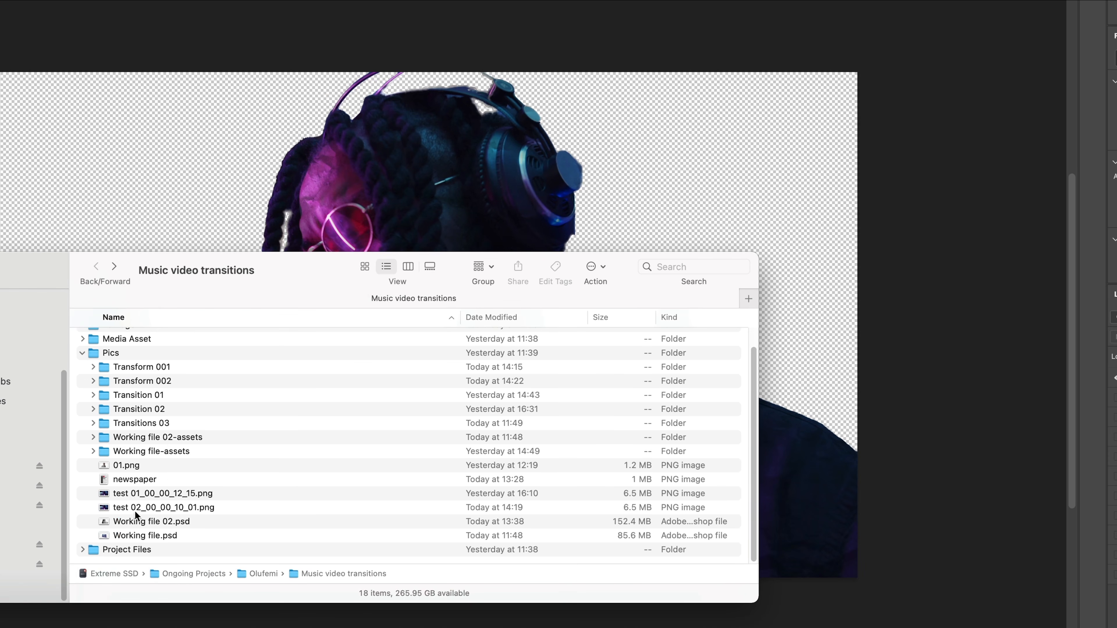
pyautogui.click(147, 481)
pyautogui.press('space')
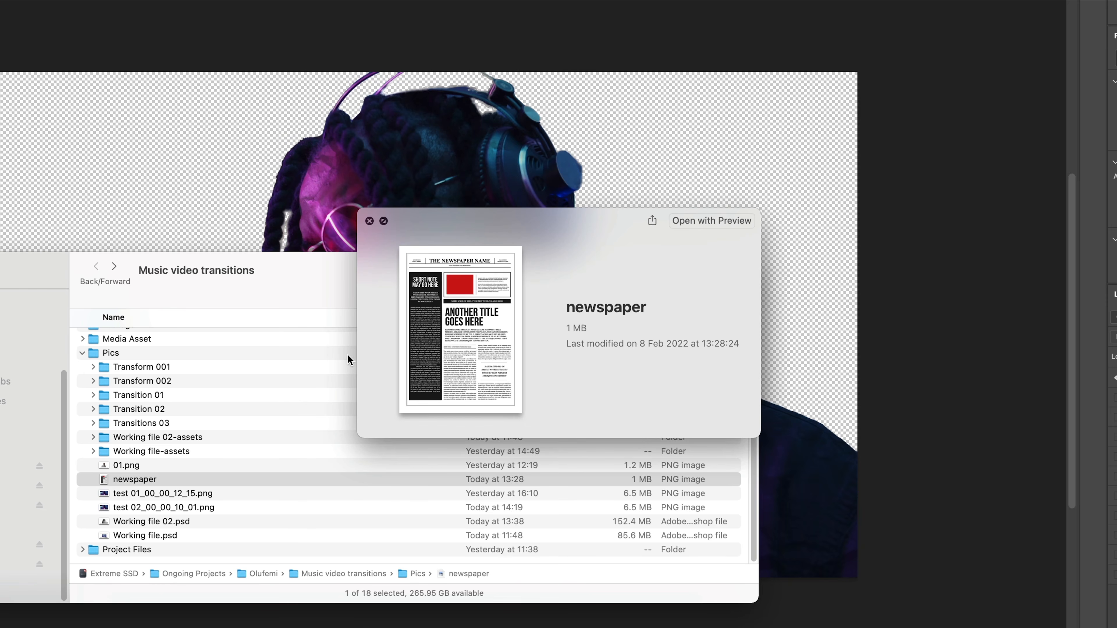
pyautogui.press('space')
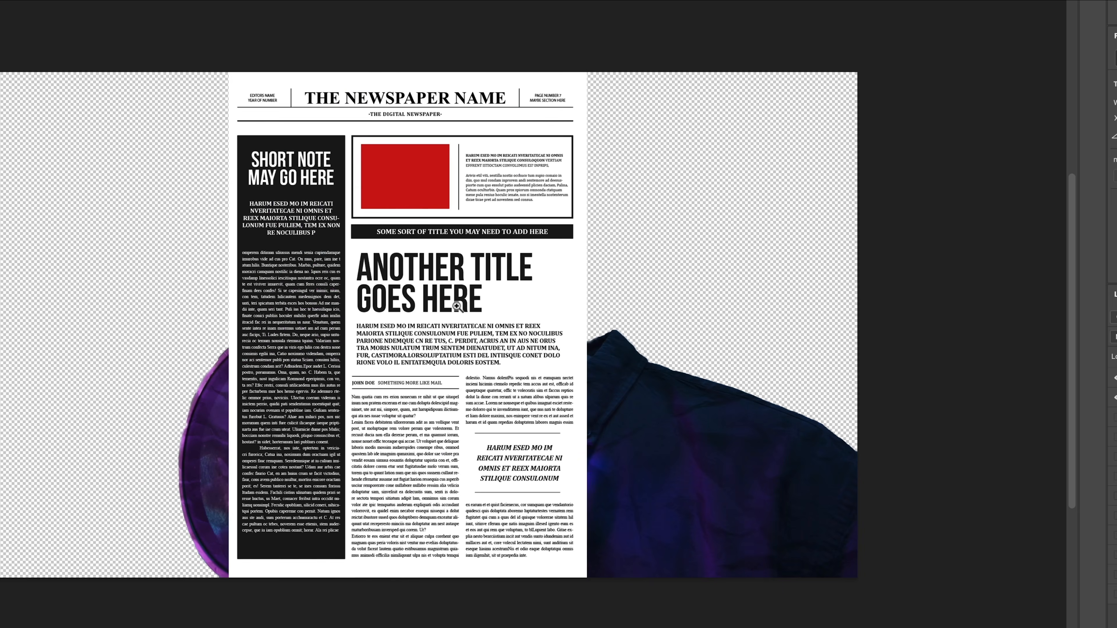
# Enlarge and reposition the newspaper image so it covers the whole cut-out subject, and commit the transform
pyautogui.press('super+t')
pyautogui.moveTo(589, 310); pyautogui.dragTo(944, 350)
pyautogui.moveTo(918, 400); pyautogui.dragTo(862, 427)
pyautogui.press('Return')
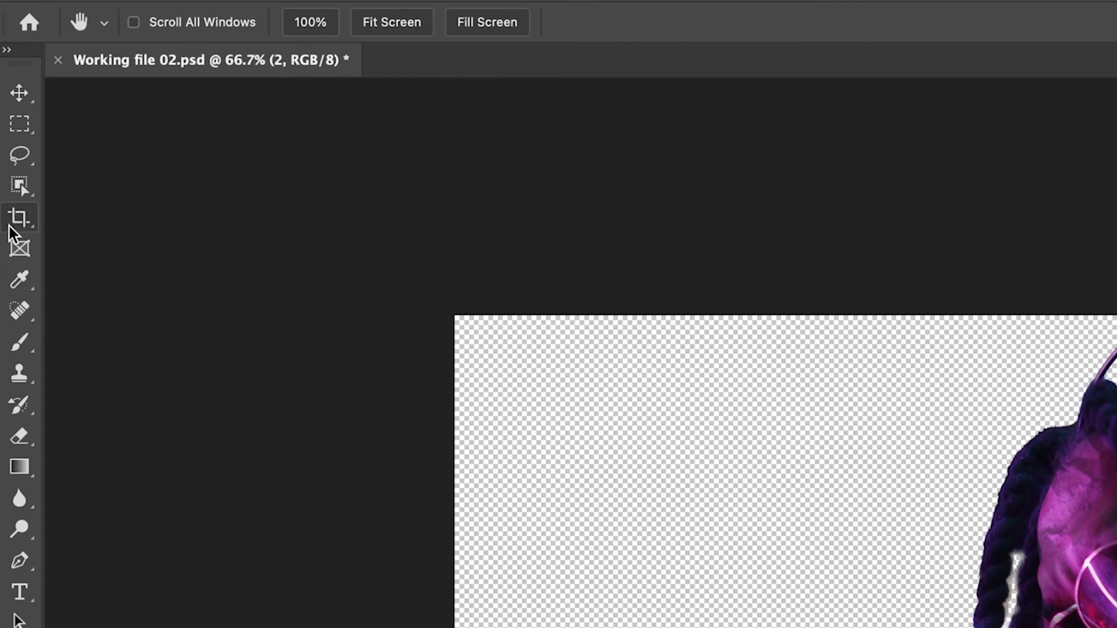
# Select the cut-out subject, invert the selection, hide layer 2 and show and activate the newspaper layer
pyautogui.click(9, 104)
pyautogui.moveTo(830, 314); pyautogui.dragTo(855, 494)
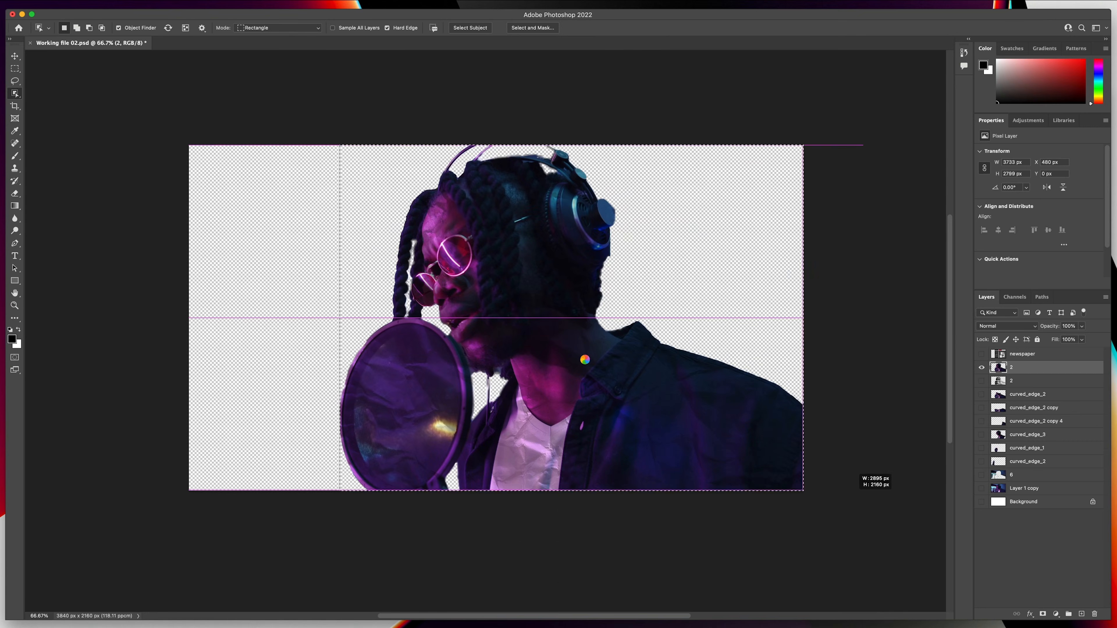
pyautogui.rightClick(549, 348)
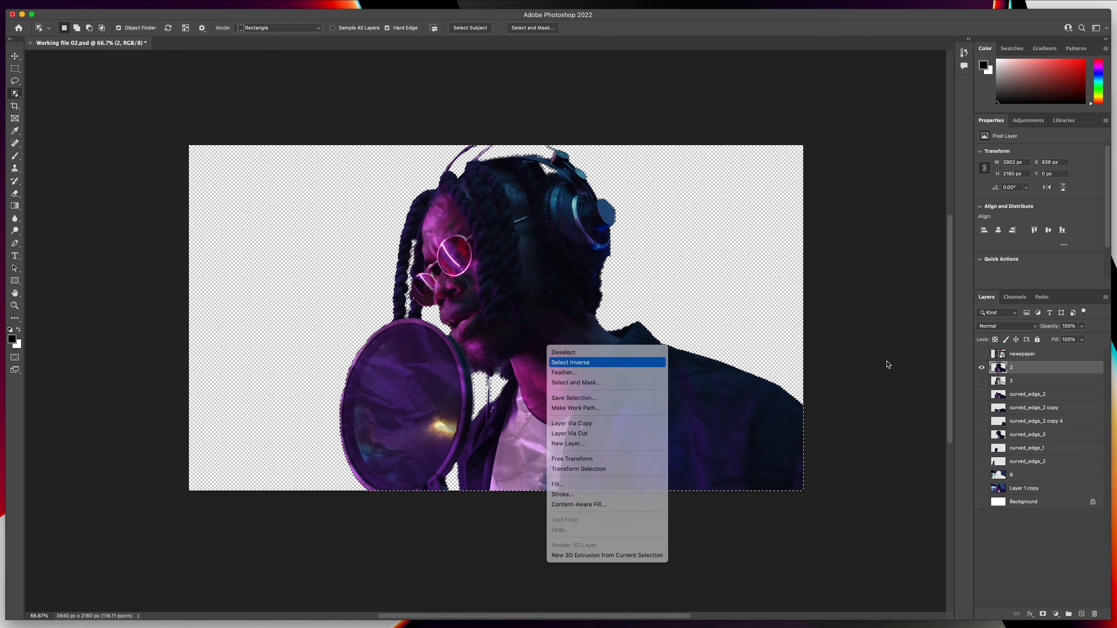
pyautogui.click(981, 368)
pyautogui.click(981, 355)
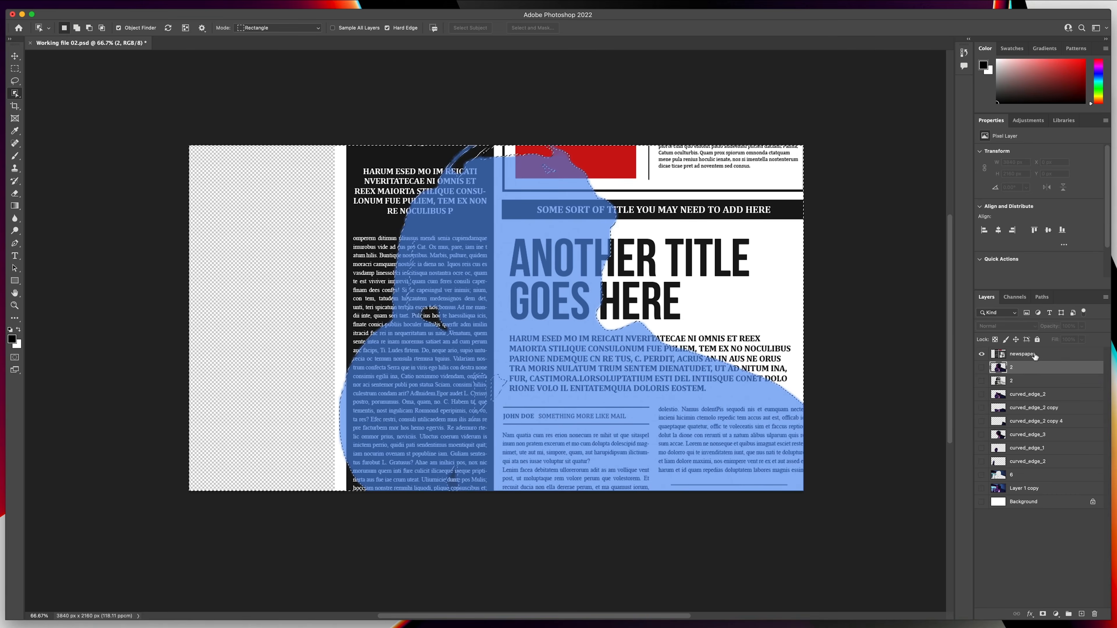
pyautogui.click(1034, 356)
# Delete the newspaper outside the subject's outline and export the newspaper cut-out as a PNG
pyautogui.press('e')
pyautogui.click(675, 263)
pyautogui.click(639, 225)
pyautogui.press('Delete')
pyautogui.press('b')
pyautogui.press('v')
pyautogui.click(57, 1)
pyautogui.moveTo(116, 107)
pyautogui.click(229, 107)
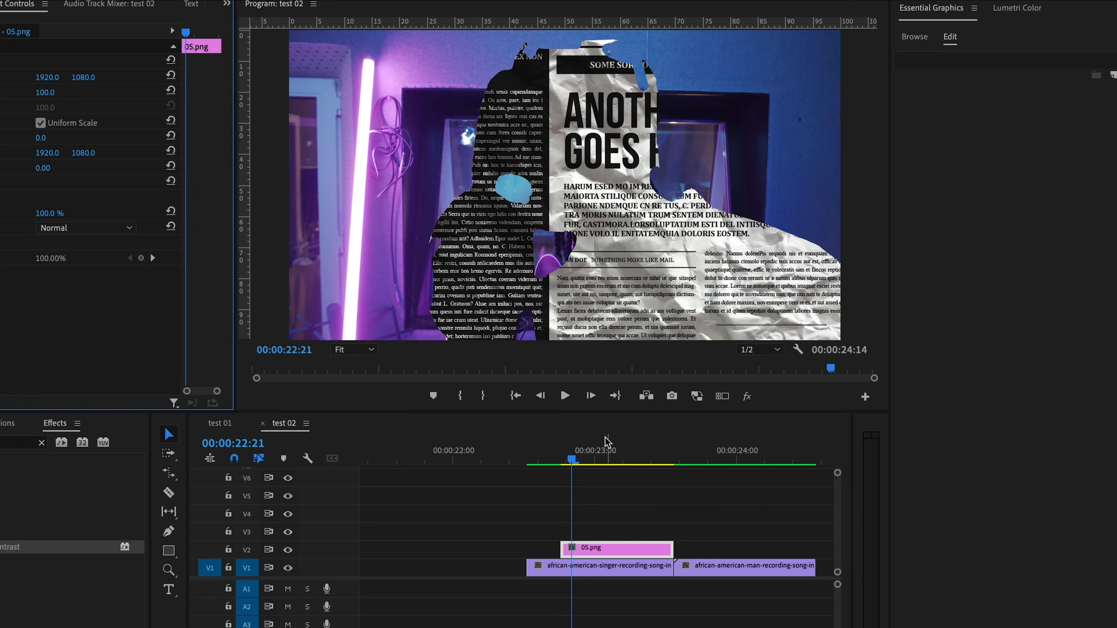
# Preview 05.png and the rip matte in Premiere Pro, and place Rip01_Matte.mov on V3 above 05.png in test 02
pyautogui.click(635, 409)
pyautogui.moveTo(537, 468); pyautogui.dragTo(611, 470)
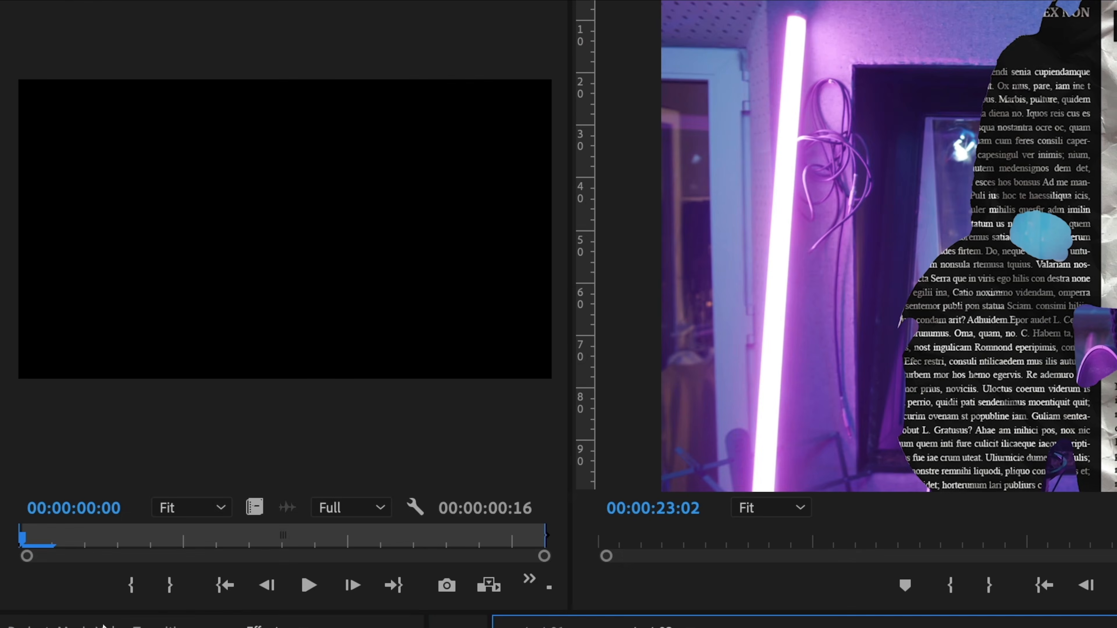
pyautogui.click(134, 622)
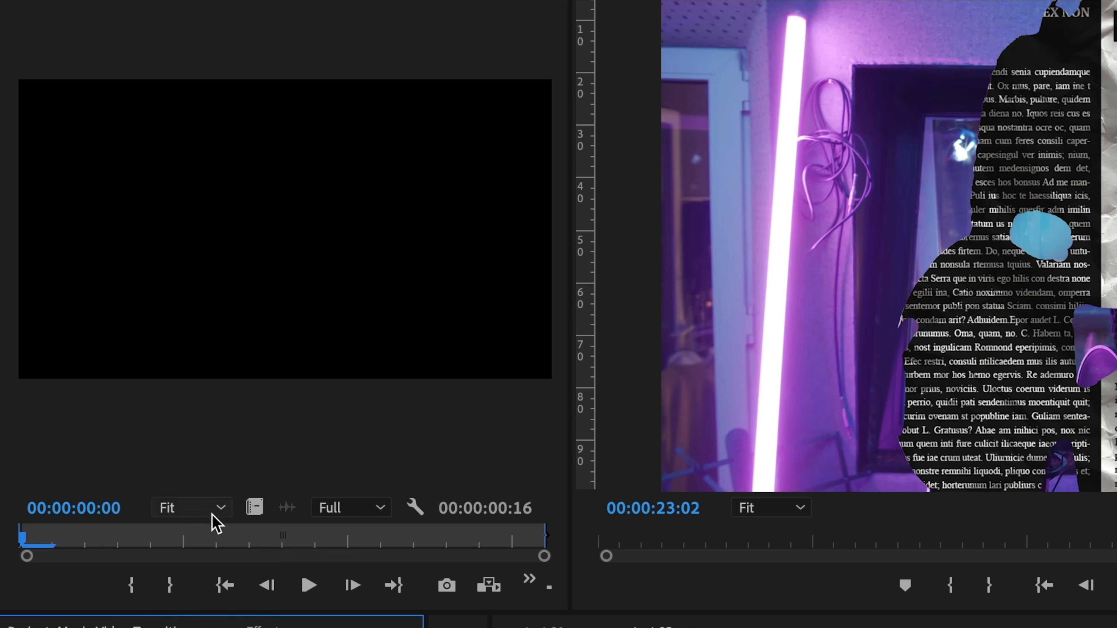
pyautogui.moveTo(20, 552); pyautogui.dragTo(250, 541)
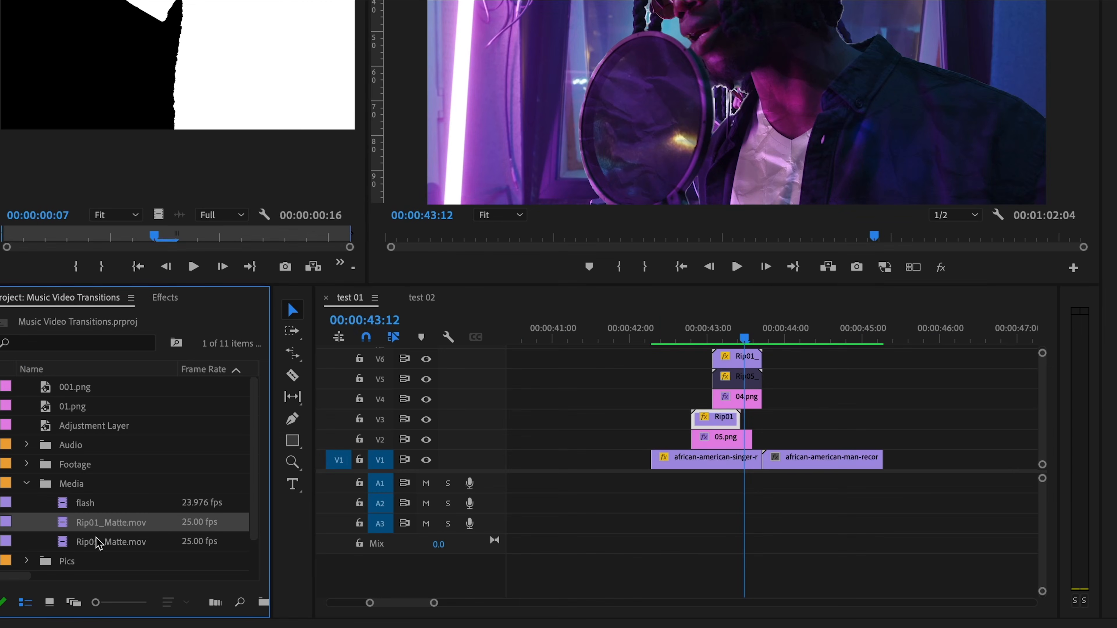
pyautogui.click(425, 299)
pyautogui.moveTo(63, 522); pyautogui.dragTo(734, 421)
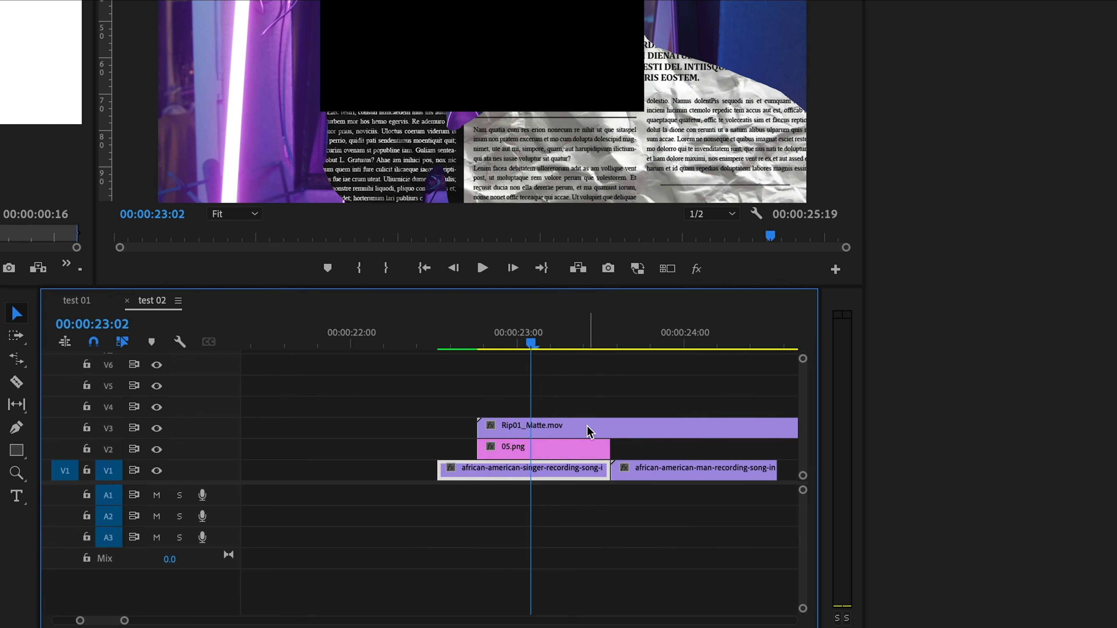
# Scale the Rip01_Matte.mov clip on V3 to the frame size and scrub through its beginning
pyautogui.scroll(-2, 698, 426)
pyautogui.click(678, 429)
pyautogui.rightClick(680, 424)
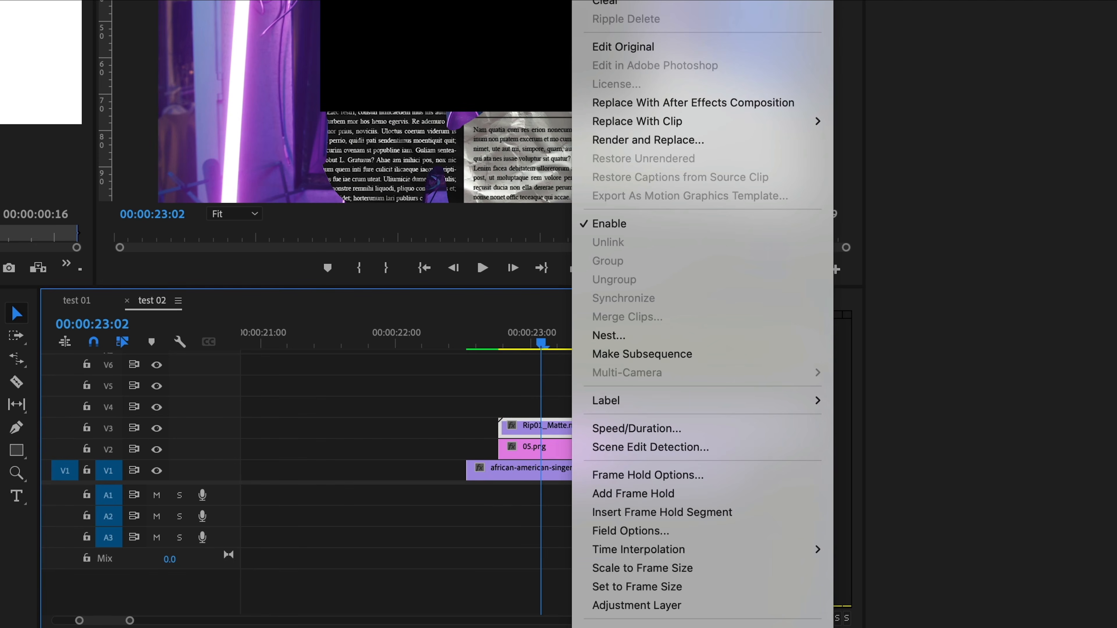
pyautogui.click(674, 568)
pyautogui.moveTo(545, 344); pyautogui.dragTo(497, 345)
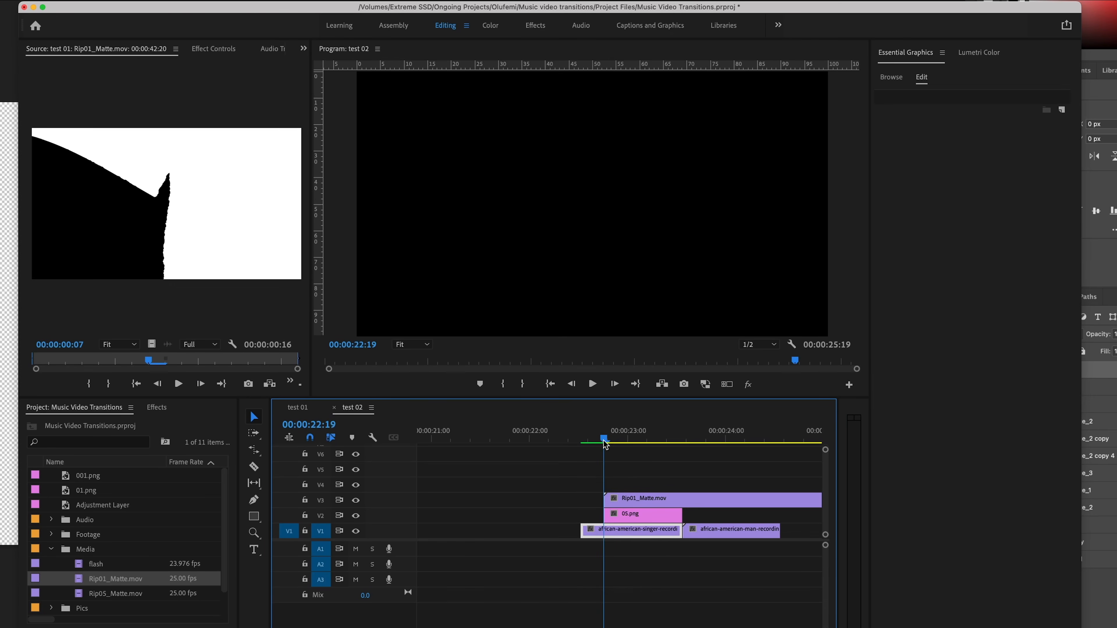
pyautogui.moveTo(605, 445); pyautogui.dragTo(626, 441)
# Search the effects for "track" and apply Track Matte Key to 05.png on V2
pyautogui.click(638, 516)
pyautogui.click(163, 409)
pyautogui.moveTo(97, 426); pyautogui.dragTo(38, 425)
pyautogui.write('trac')
pyautogui.write('k')
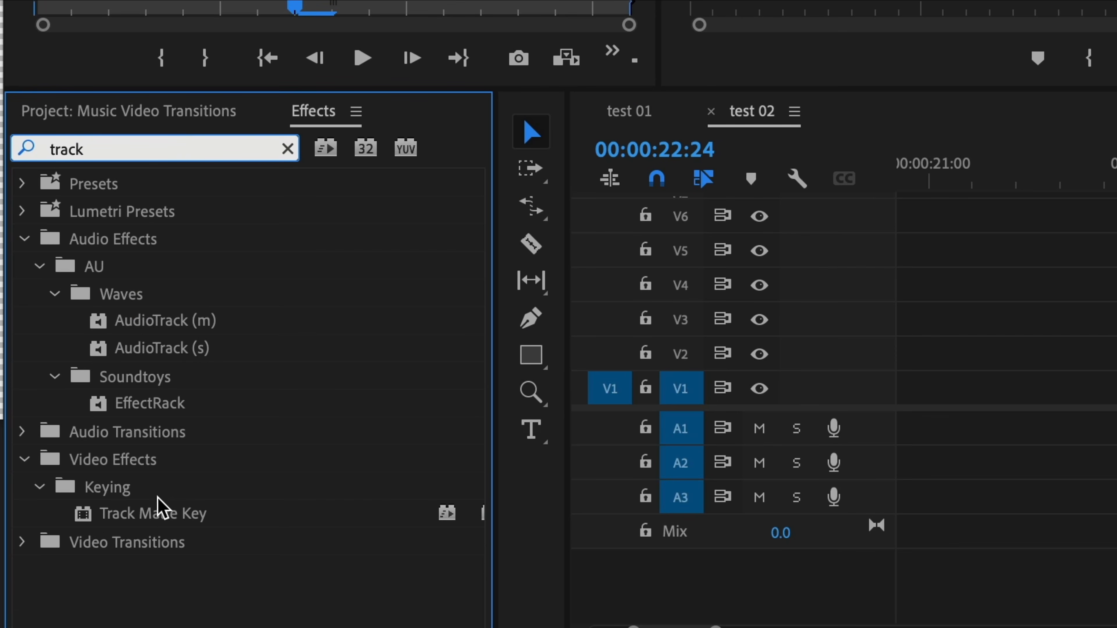
pyautogui.click(210, 521)
pyautogui.moveTo(211, 521); pyautogui.dragTo(808, 382)
# Set the Track Matte Key's Matte to Video 3, adjust its Composite Using option and scrub the rip over the first shot
pyautogui.click(101, 1)
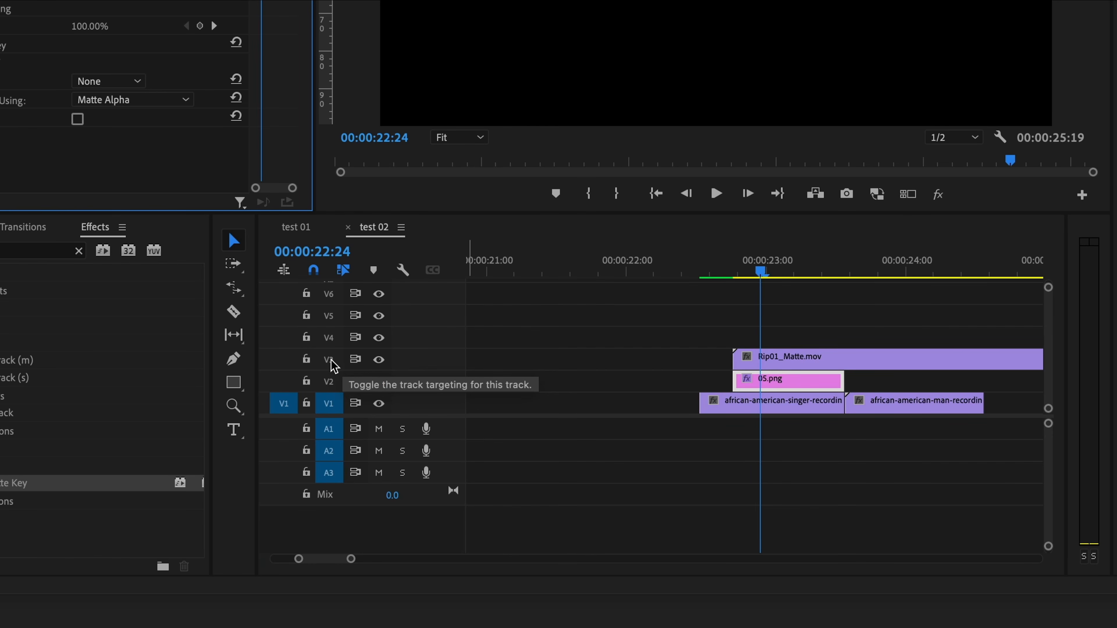
pyautogui.click(111, 82)
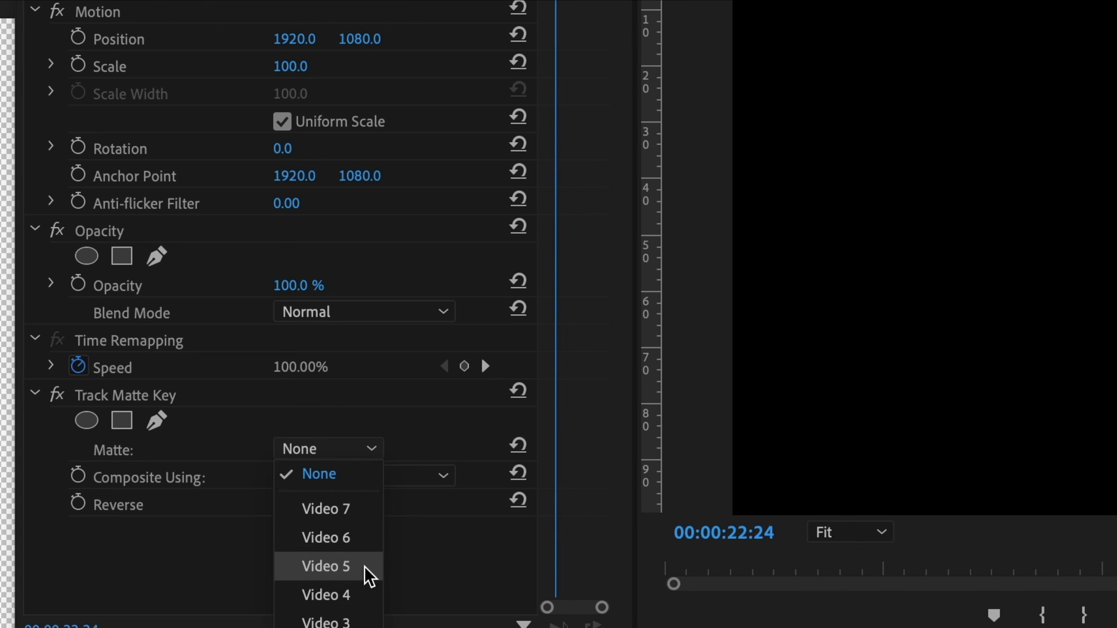
pyautogui.click(352, 620)
pyautogui.click(386, 484)
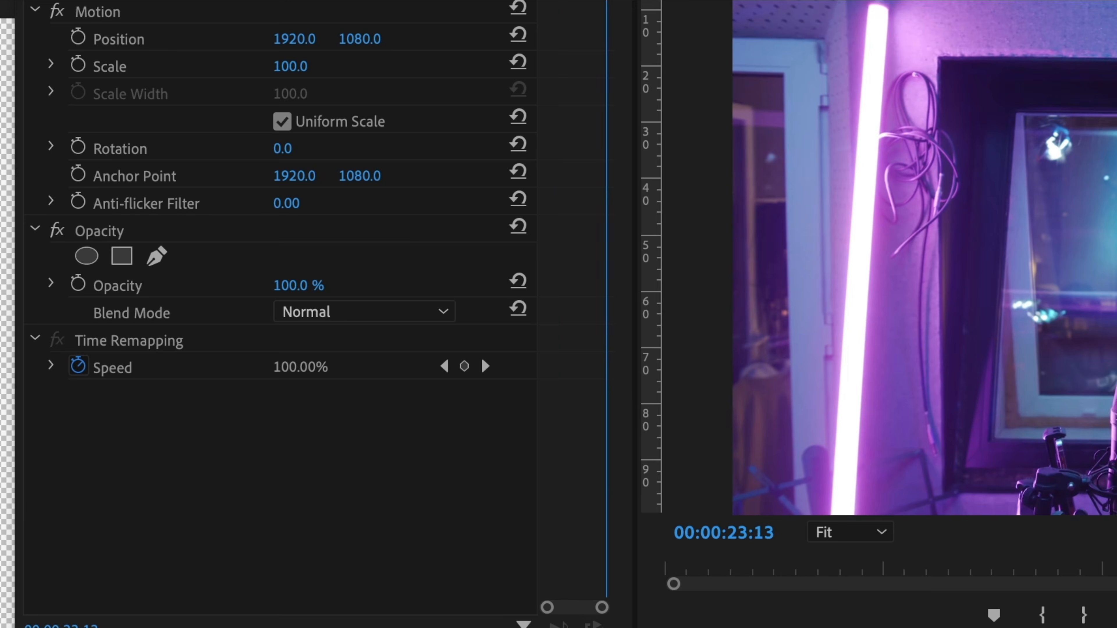
pyautogui.moveTo(689, 460); pyautogui.dragTo(654, 460)
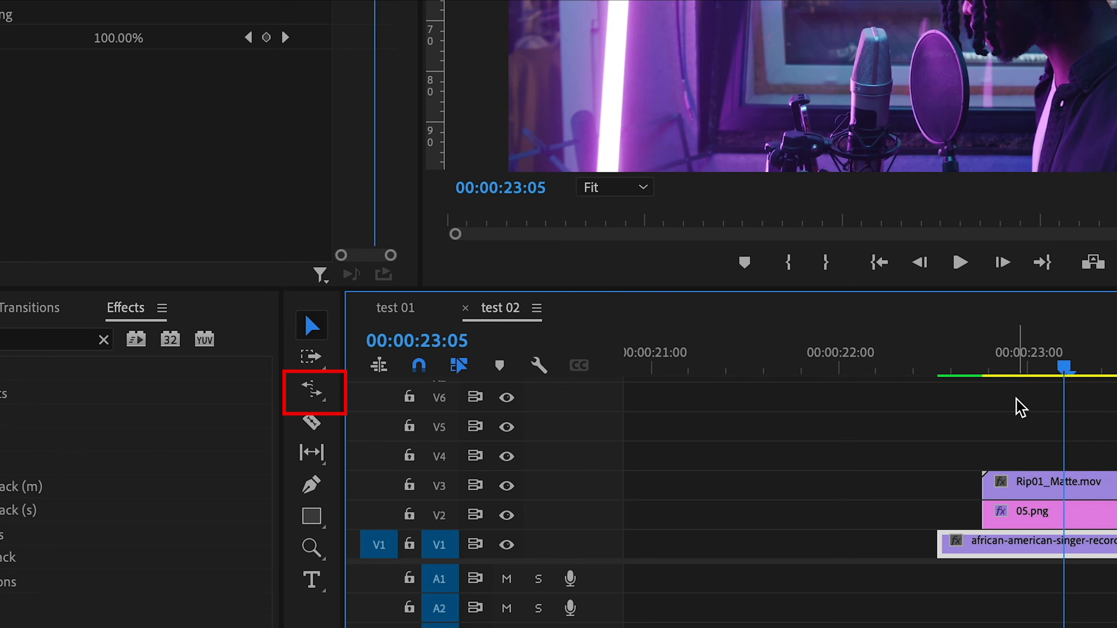
# Rate-stretch Rip01_Matte.mov on V3 so it ends together with 05.png
pyautogui.press('-')
pyautogui.press('r')
pyautogui.moveTo(830, 440); pyautogui.dragTo(599, 442)
pyautogui.press('=')
pyautogui.press('v')
pyautogui.scroll(5, 541, 445)
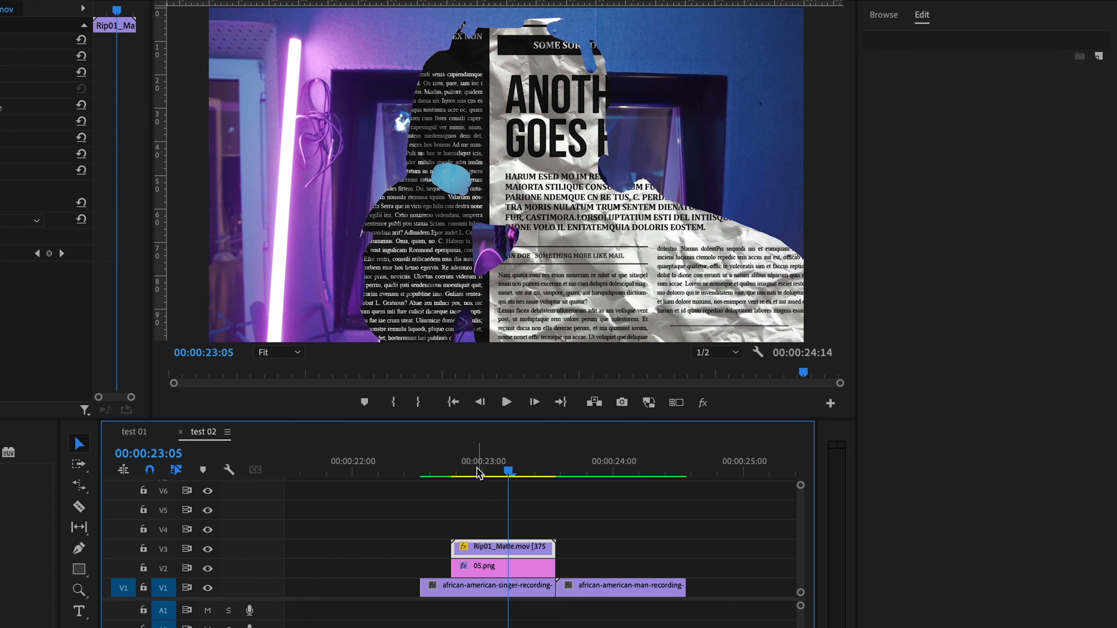
# Scrub through the newspaper rip and place 04.png on V4 above the matte clip
pyautogui.moveTo(534, 321); pyautogui.dragTo(509, 319)
pyautogui.moveTo(462, 473)
pyautogui.mouseDown()
pyautogui.moveTo(501, 474)
pyautogui.moveTo(425, 474)
pyautogui.moveTo(519, 475)
pyautogui.moveTo(443, 480)
pyautogui.moveTo(474, 480)
pyautogui.mouseUp()
pyautogui.scroll(1, 492, 525)
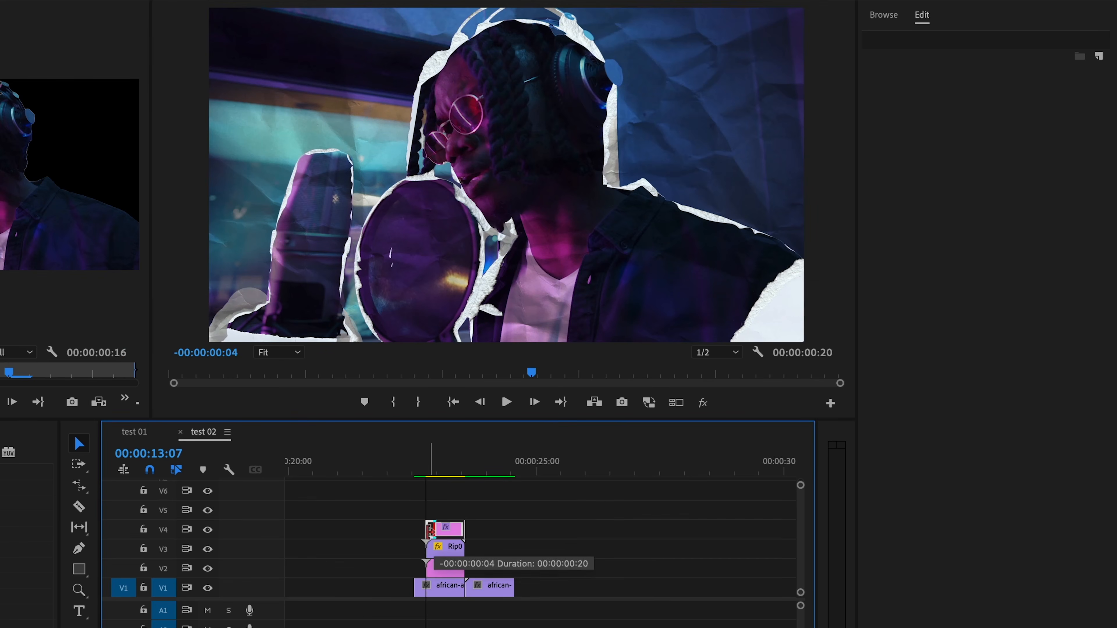
pyautogui.moveTo(429, 528); pyautogui.dragTo(426, 528)
pyautogui.click(445, 470)
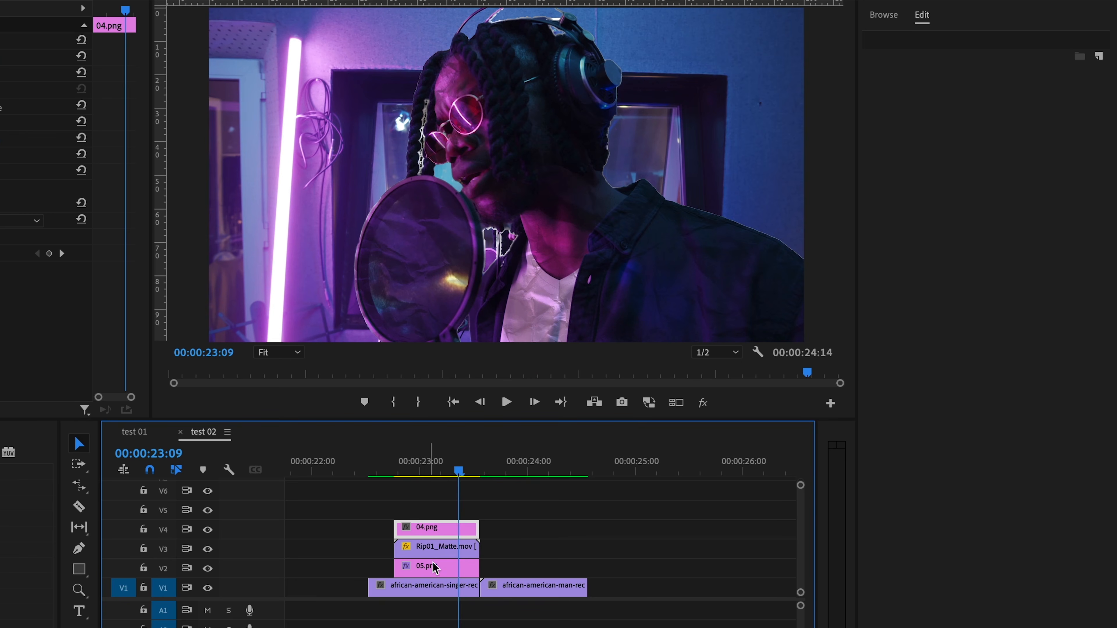
# Undo the last move of 04.png and place a copy of Rip01_Matte.mov on V5
pyautogui.moveTo(429, 532); pyautogui.dragTo(442, 509)
pyautogui.press('super+z')
pyautogui.moveTo(444, 548); pyautogui.dragTo(443, 509)
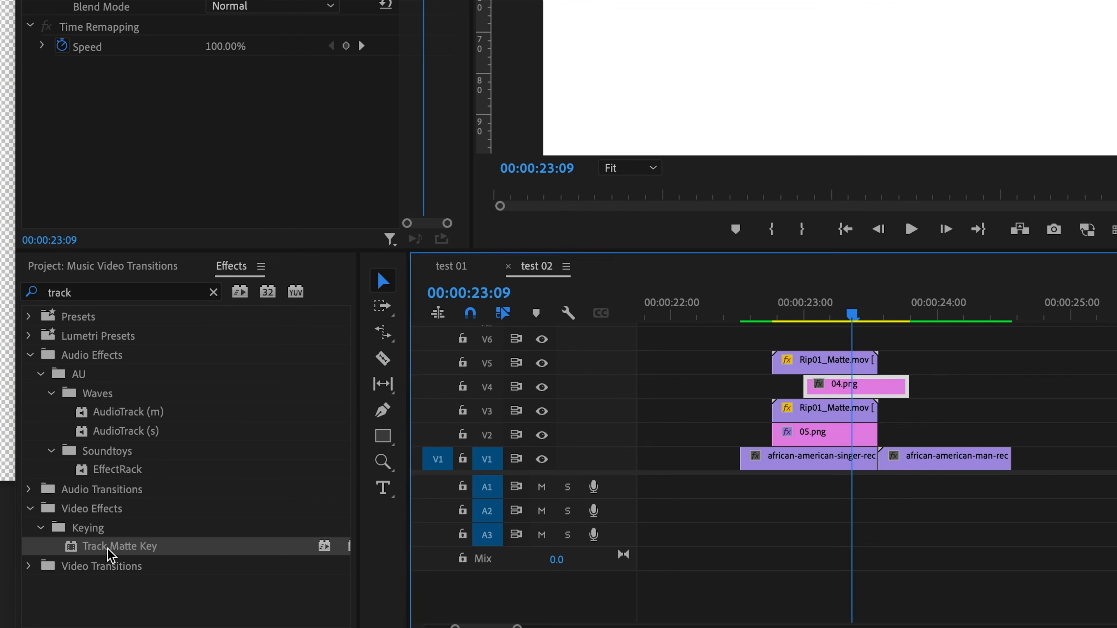
# Apply Track Matte Key to the 04.png clip on V4
pyautogui.moveTo(107, 554); pyautogui.dragTo(468, 532)
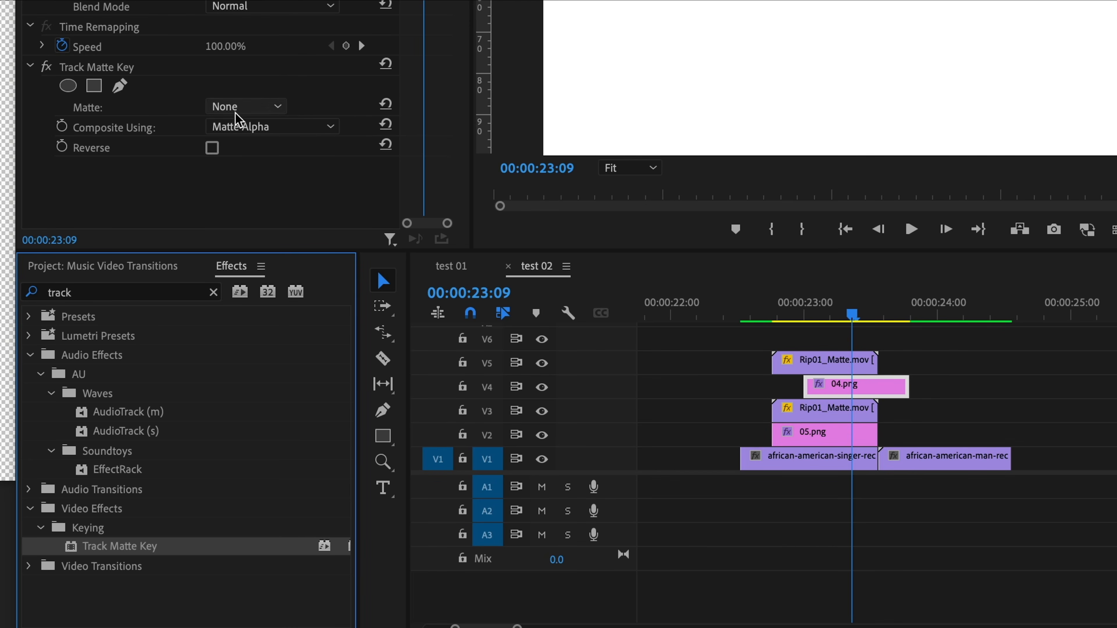
pyautogui.click(854, 386)
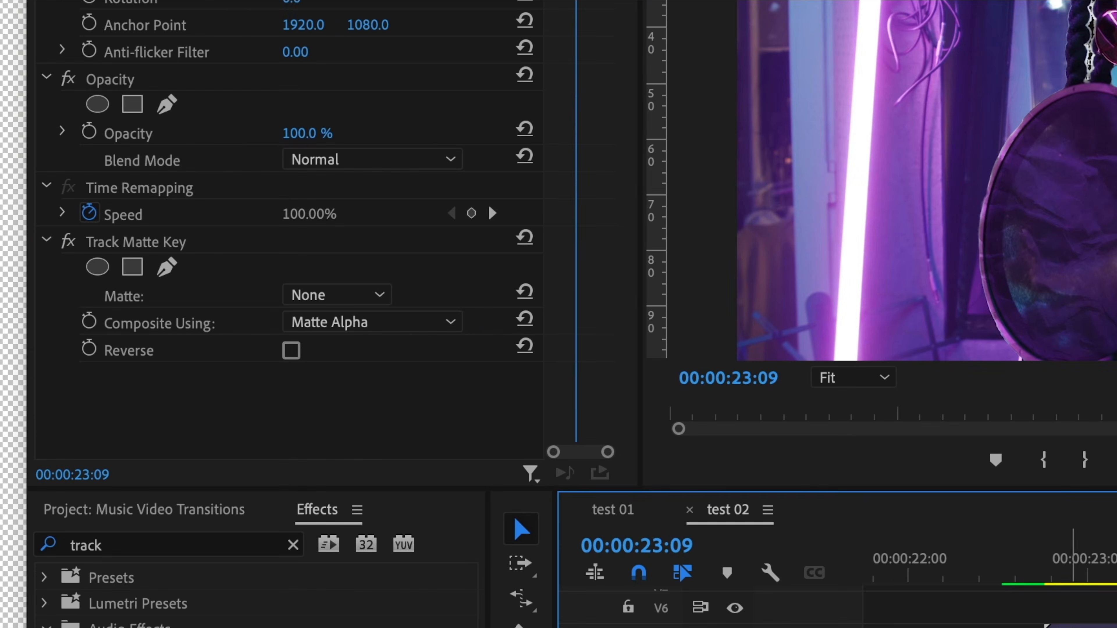
pyautogui.click(790, 360)
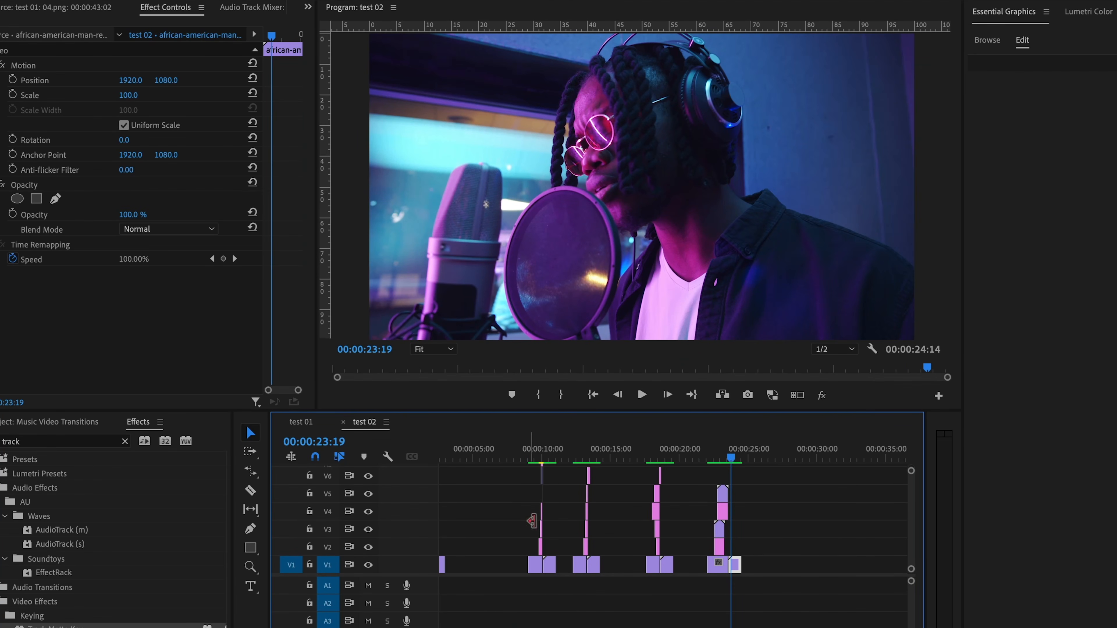
# Copy the third transition's flash adjustment layer to V6 just before the fourth transition's cut and play that transition from its start
pyautogui.moveTo(537, 459); pyautogui.dragTo(672, 465)
pyautogui.scroll(4, 727, 485)
pyautogui.scroll(1, 723, 499)
pyautogui.scroll(3, 723, 498)
pyautogui.moveTo(559, 486); pyautogui.dragTo(721, 489)
pyautogui.scroll(2, 721, 488)
pyautogui.scroll(-1, 723, 481)
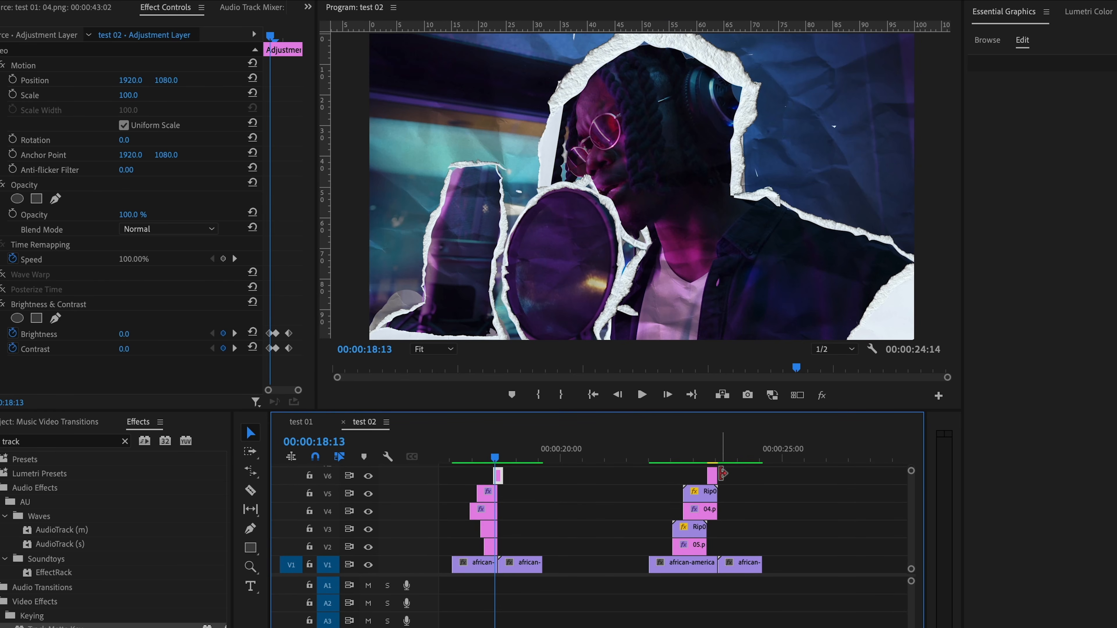
pyautogui.hscroll(3, 722, 472)
pyautogui.moveTo(528, 462)
pyautogui.mouseDown()
pyautogui.moveTo(591, 462)
pyautogui.moveTo(523, 460)
pyautogui.mouseUp()
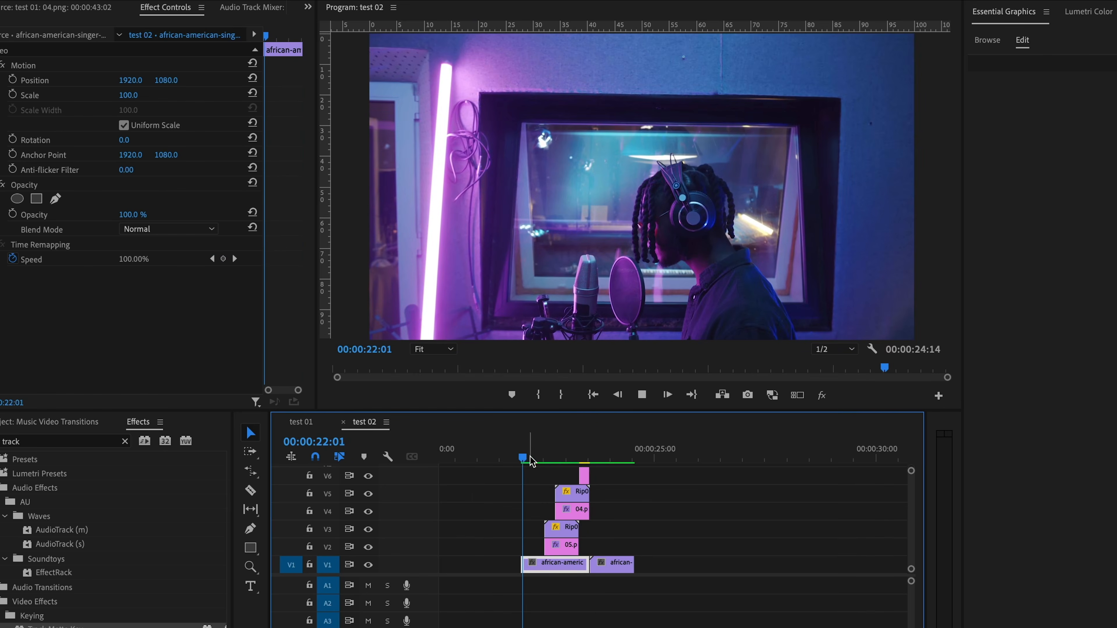